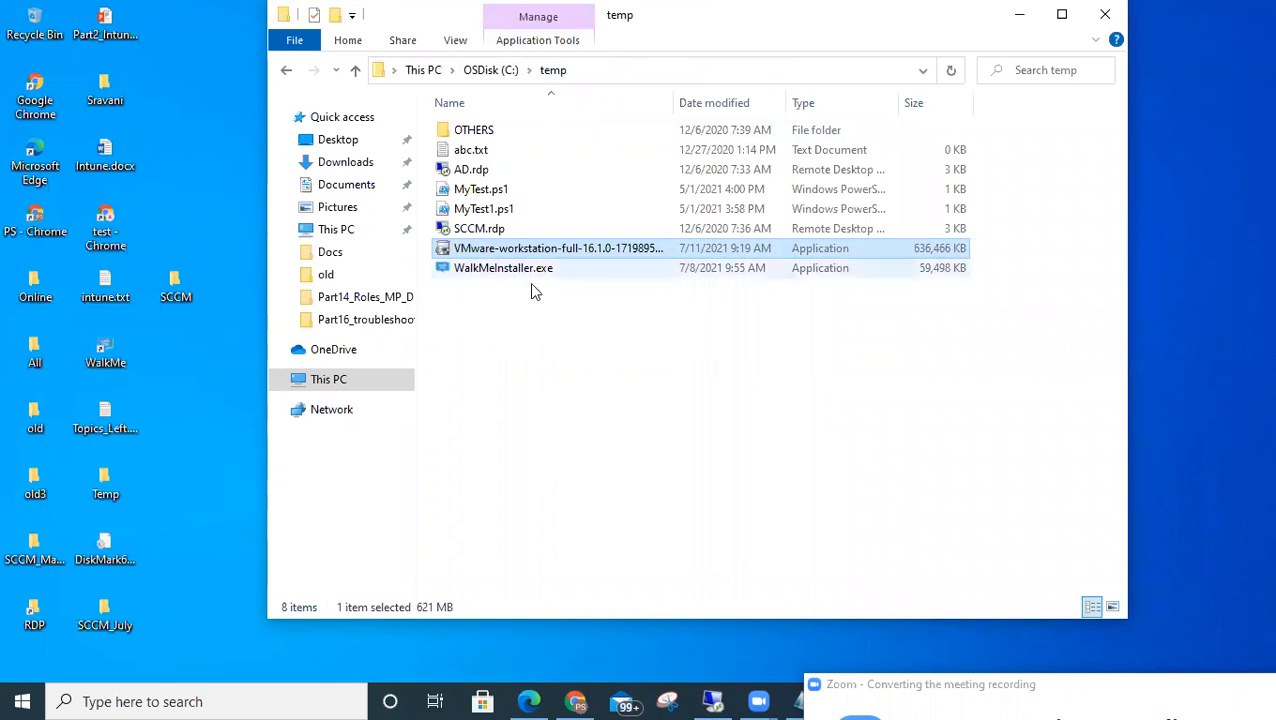
- Run the VMware Workstation 16.1.0 full installer in the temp folder as administrator
{"action": "right_click", "coordinate": [484, 244]}
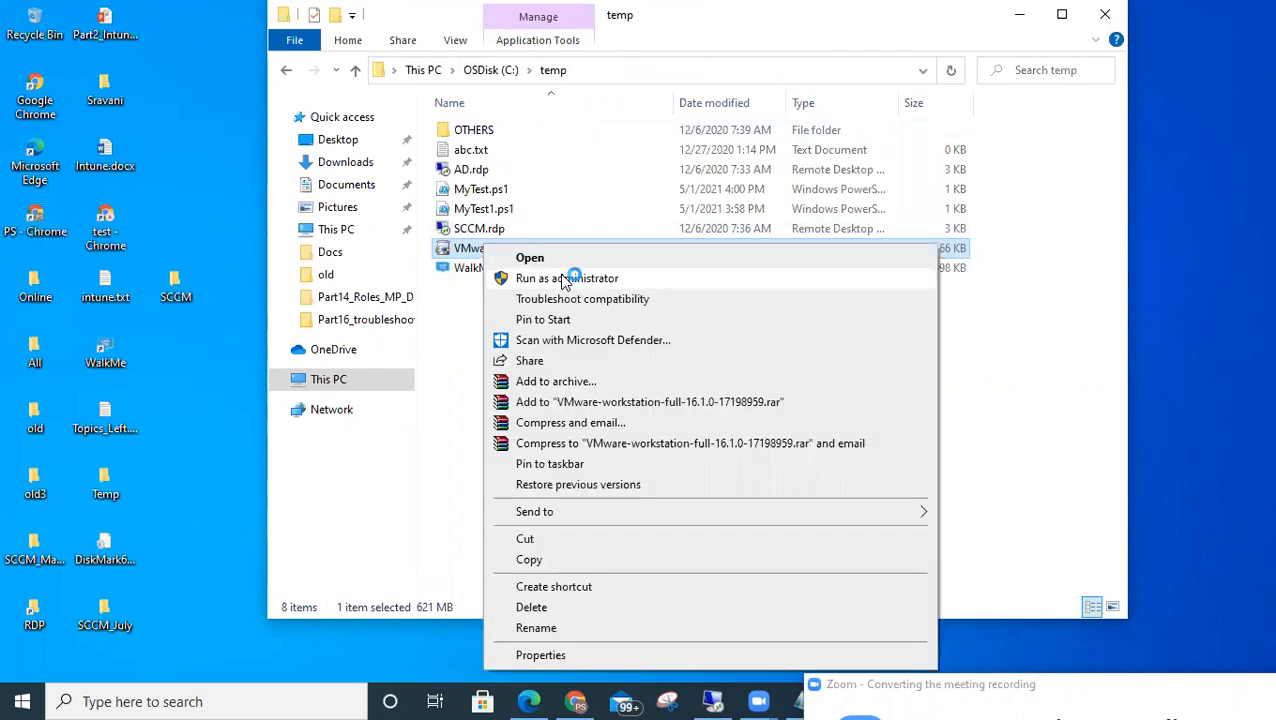
{"action": "left_click", "coordinate": [563, 280]}
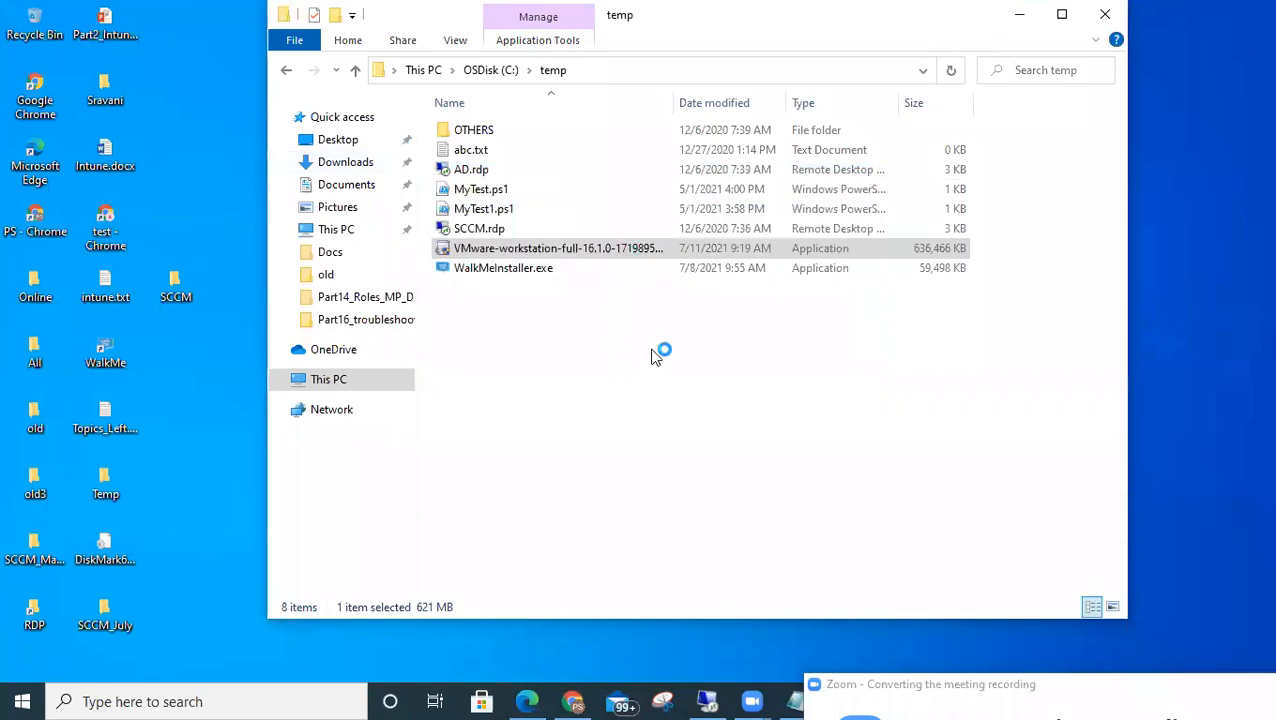
{"action": "left_click", "coordinate": [558, 250]}
{"action": "left_click", "coordinate": [964, 657]}
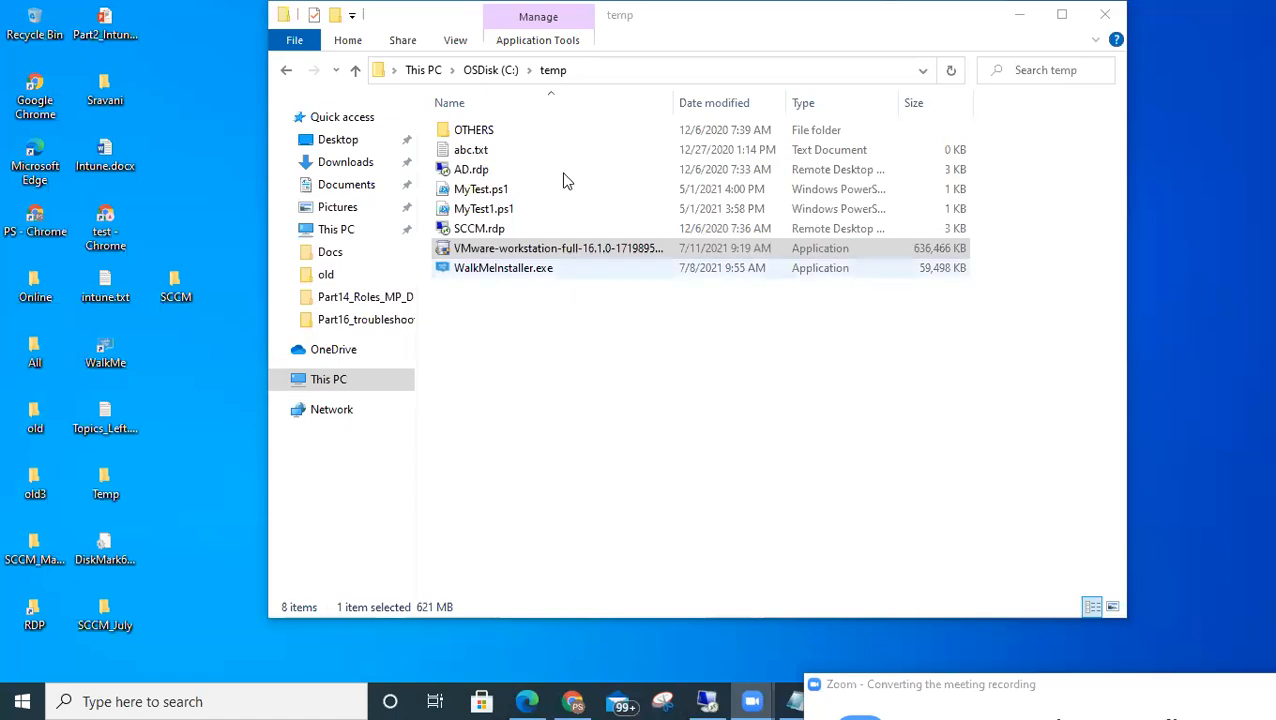
- Bring the VMware Workstation Pro Setup wizard to the front and minimize the temp folder window
{"action": "left_click_drag", "start_coordinate": [438, 15], "coordinate": [679, 17]}
{"action": "left_click", "coordinate": [201, 172]}
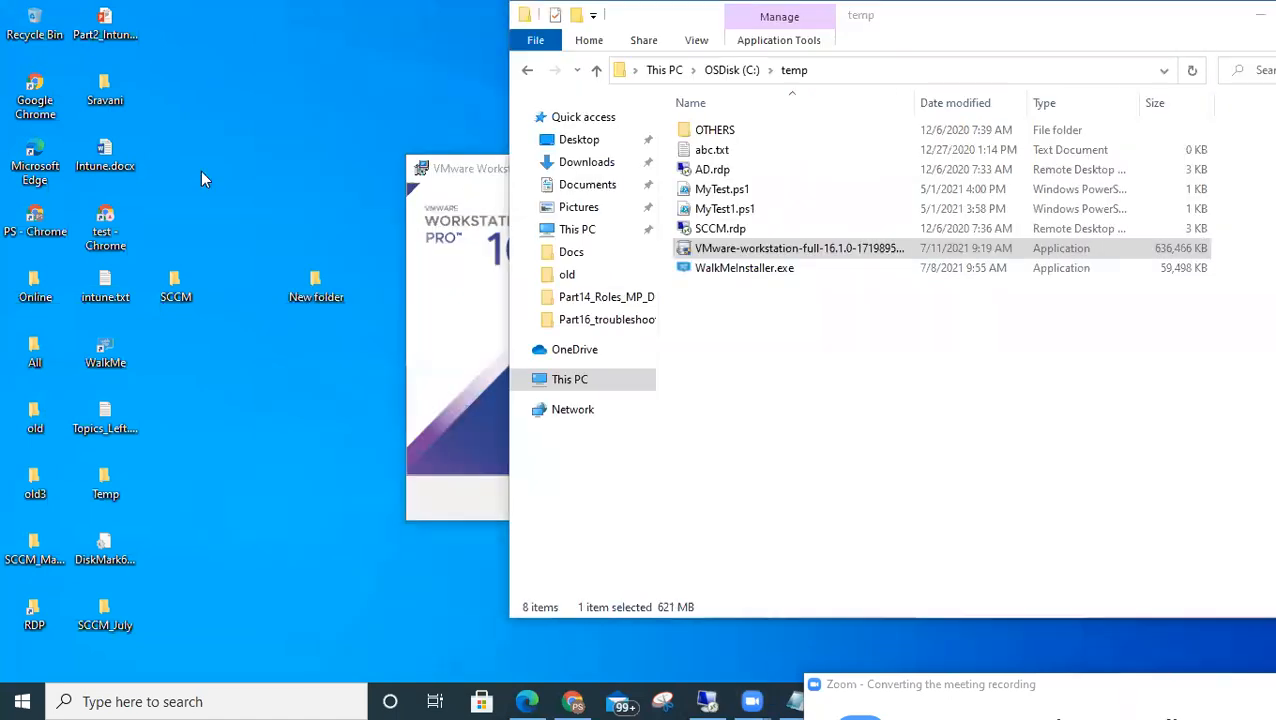
{"action": "left_click", "coordinate": [441, 175]}
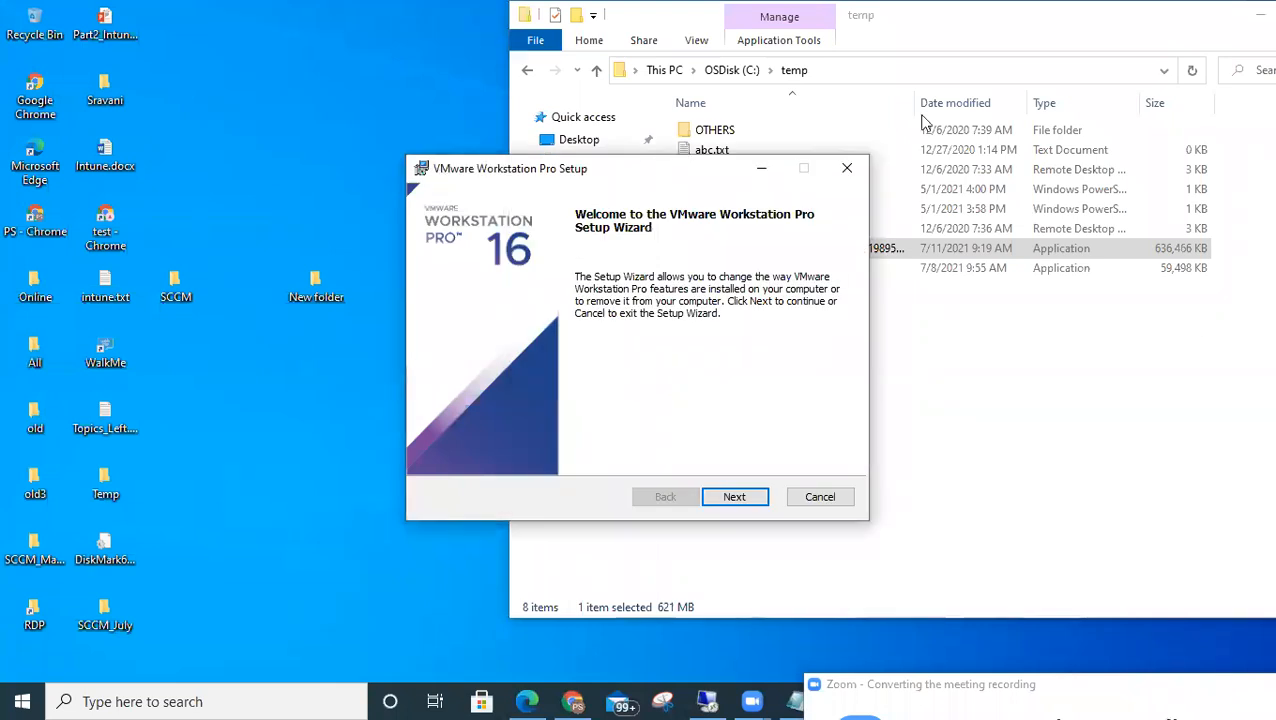
{"action": "left_click", "coordinate": [1250, 15]}
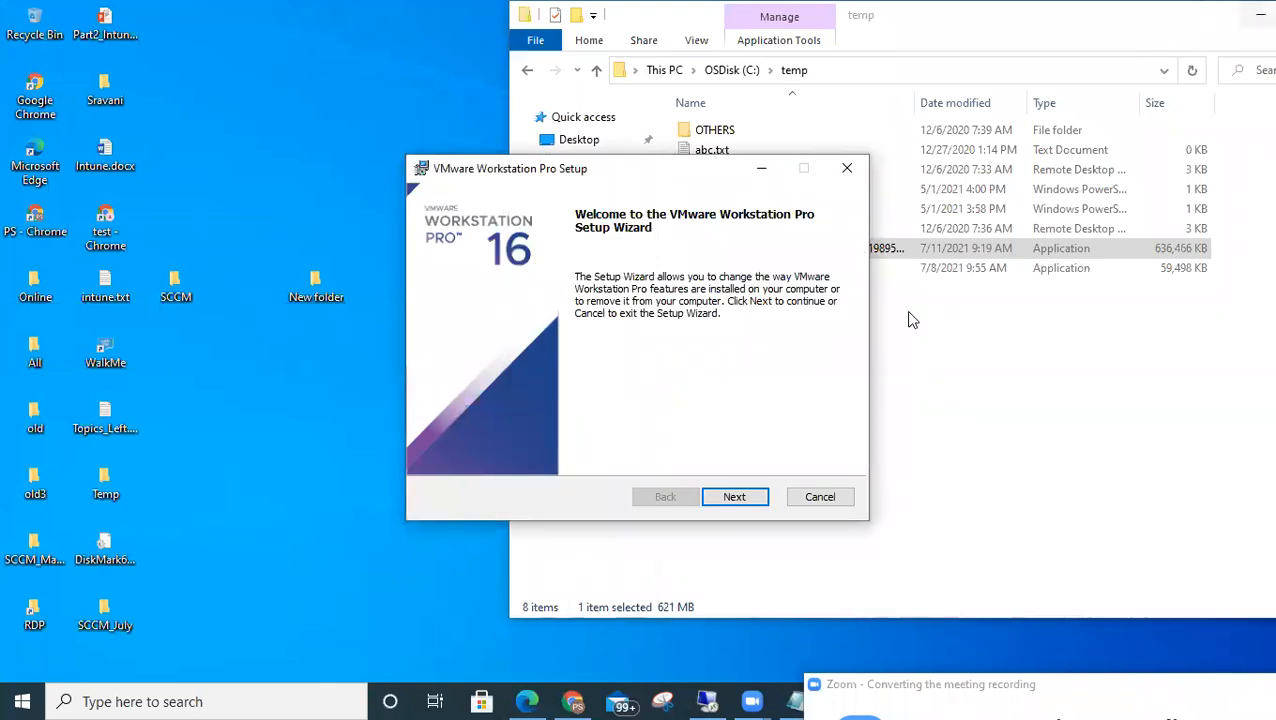
- View the setup wizard's change, repair, or remove options, and exit the wizard without choosing one
{"action": "left_click", "coordinate": [722, 496]}
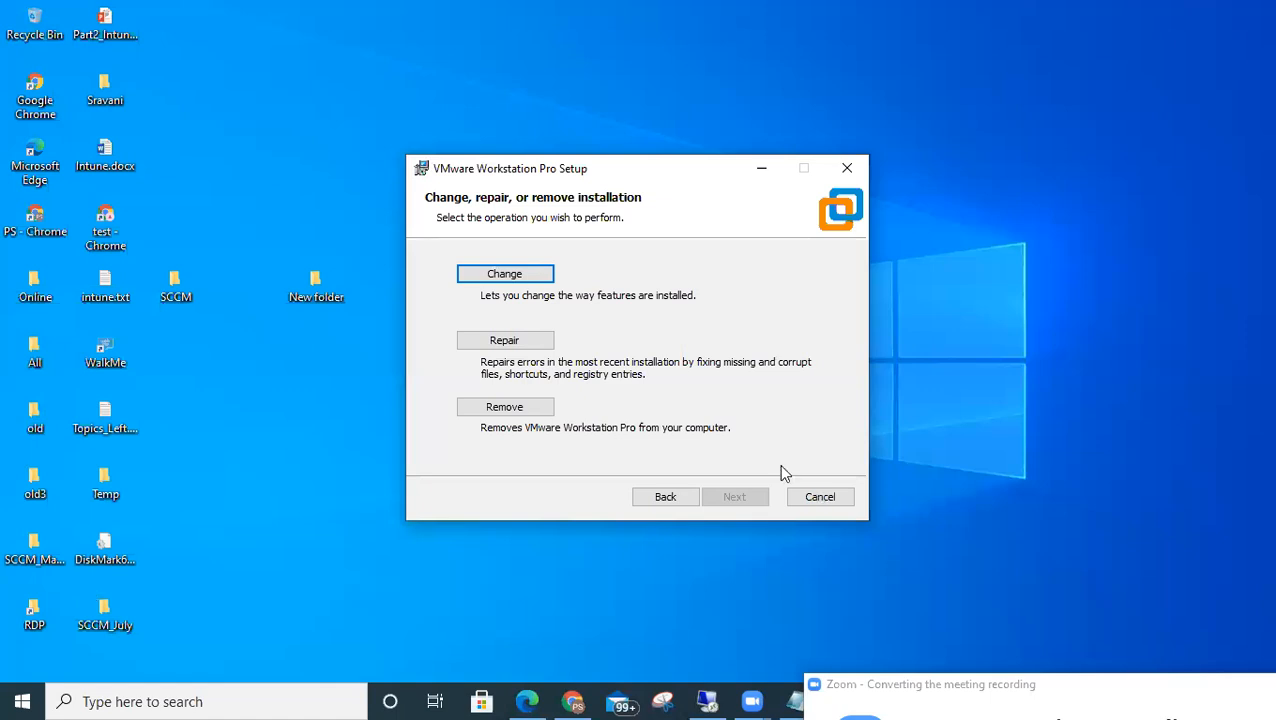
{"action": "left_click", "coordinate": [815, 496]}
{"action": "left_click", "coordinate": [604, 376]}
{"action": "left_click", "coordinate": [815, 498]}
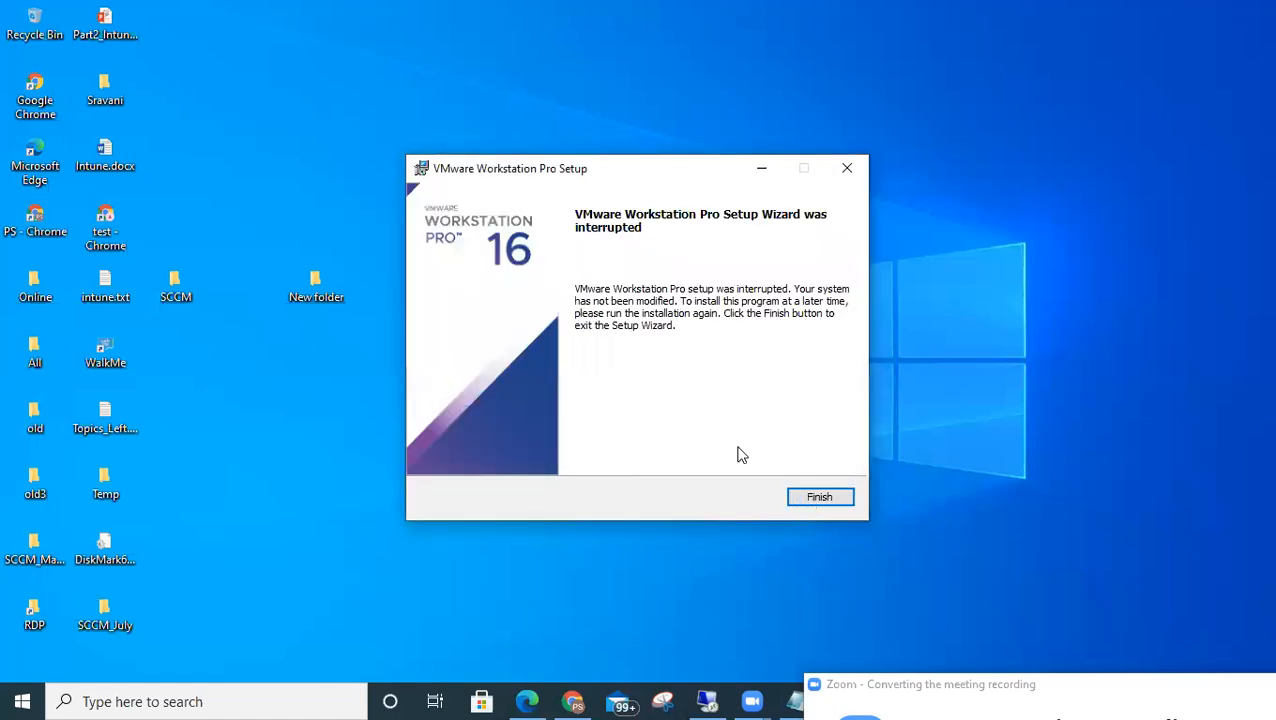
- Open Programs and Features by running appwiz.cpl
{"action": "key", "text": "super+r"}
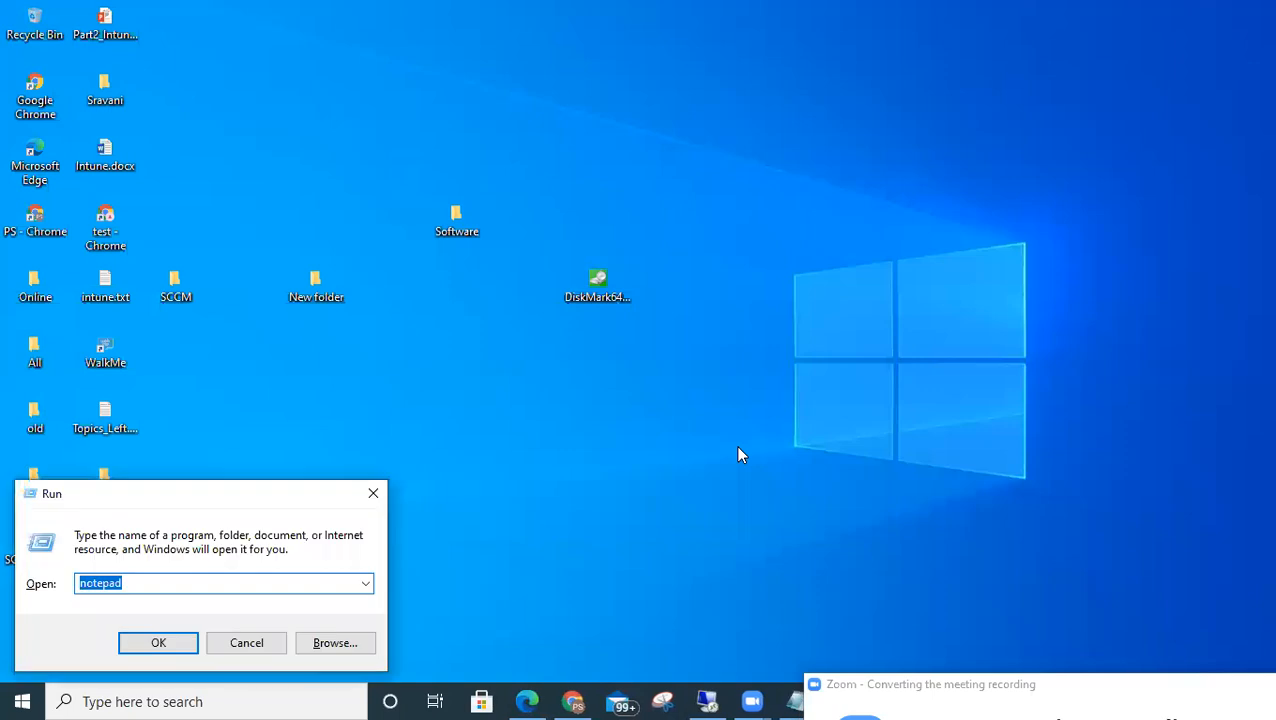
{"action": "type", "text": "appwiz"}
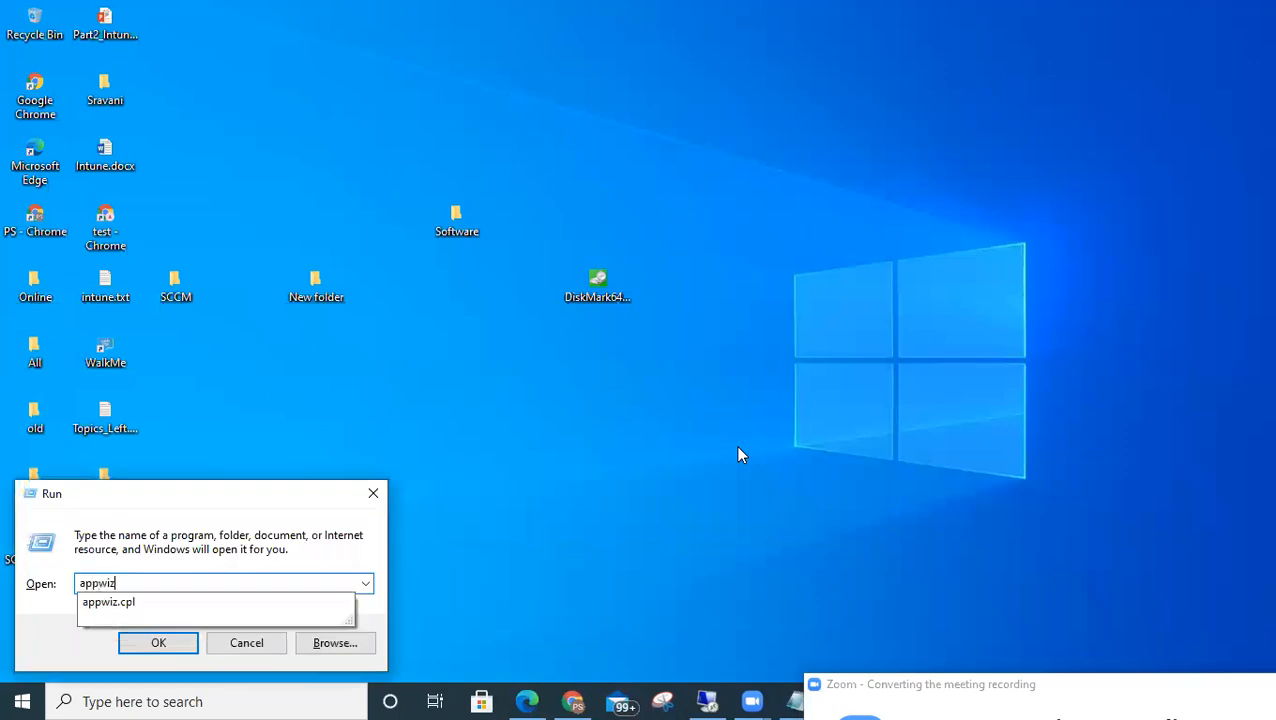
{"action": "type", "text": ".cpl"}
{"action": "key", "text": "Return"}
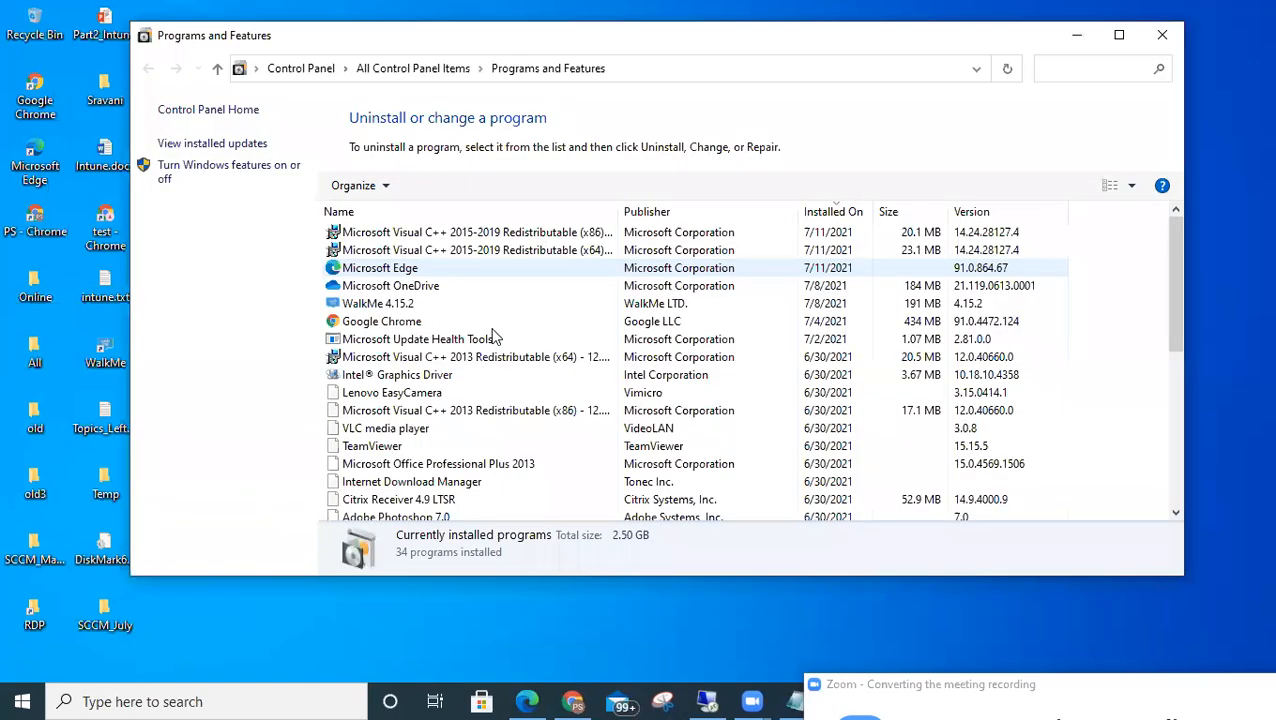
- Start removing VMware Workstation from the installed programs, preserving the product configuration and product license information
{"action": "scroll", "coordinate": [492, 337], "scroll_direction": "down", "scroll_amount": 5}
{"action": "scroll", "coordinate": [492, 337], "scroll_direction": "down", "scroll_amount": 1}
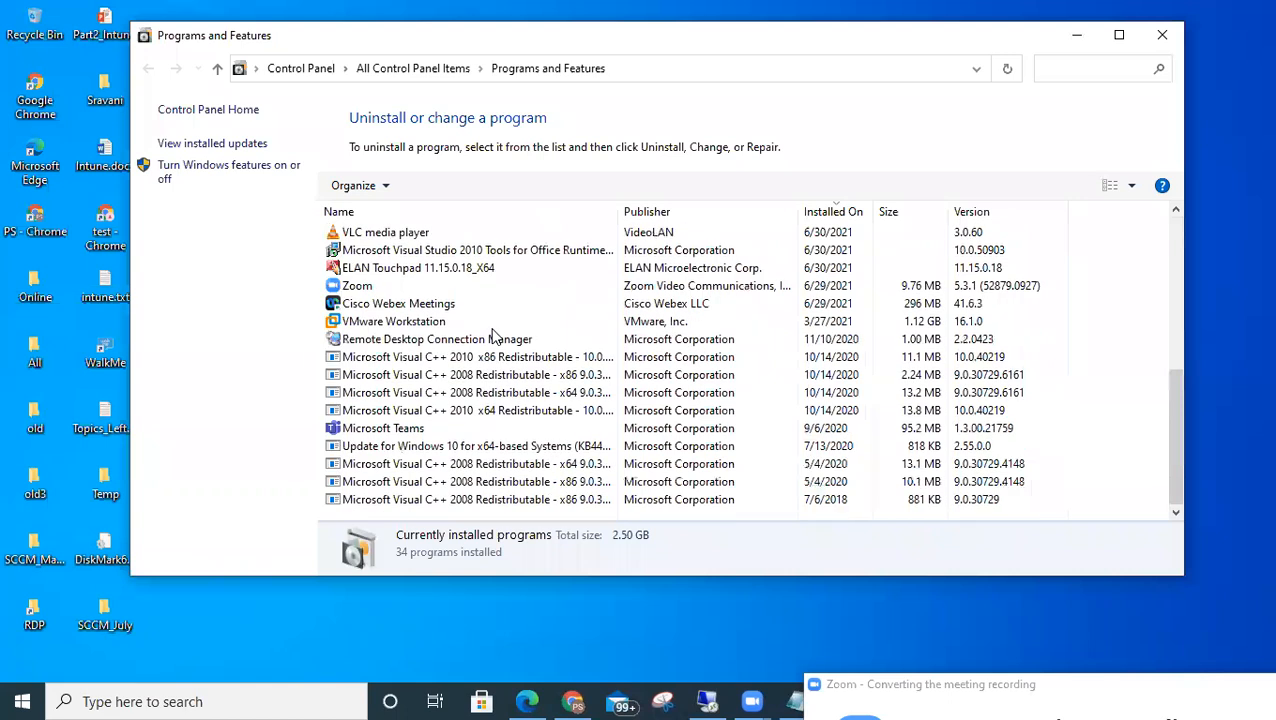
{"action": "left_click", "coordinate": [648, 320]}
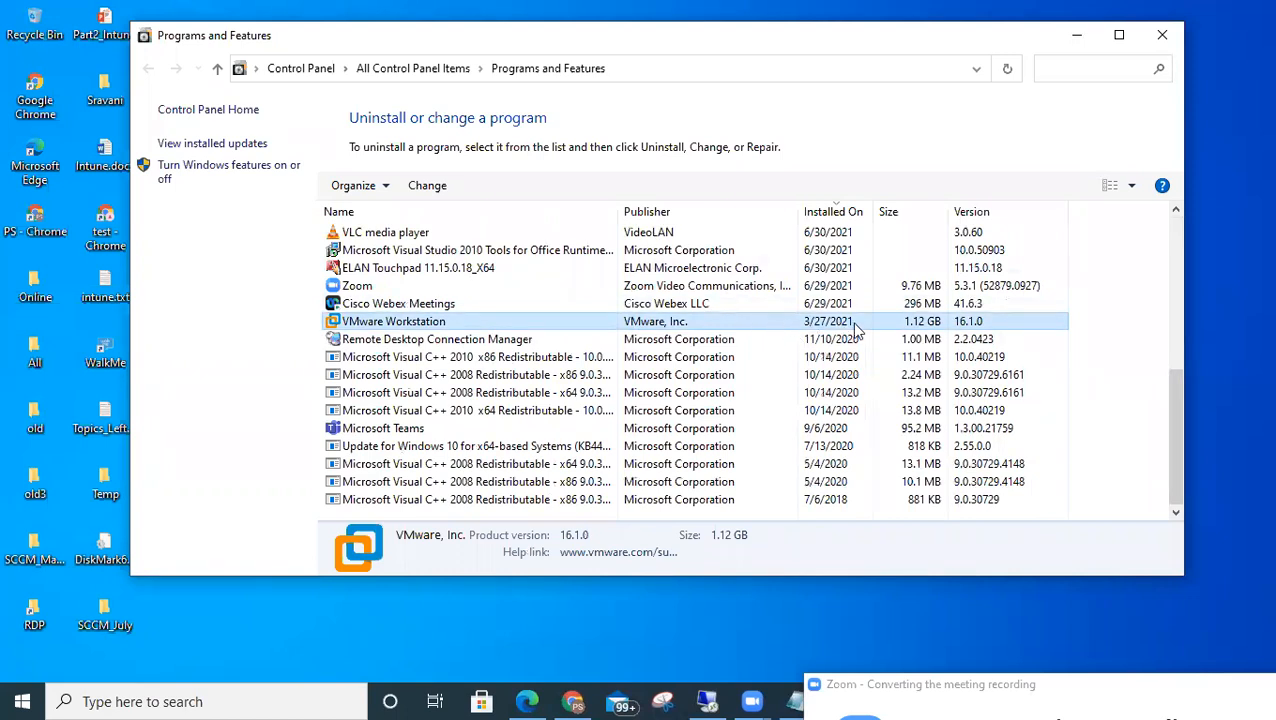
{"action": "scroll", "coordinate": [855, 328], "scroll_direction": "up", "scroll_amount": 3}
{"action": "scroll", "coordinate": [855, 328], "scroll_direction": "down", "scroll_amount": 3}
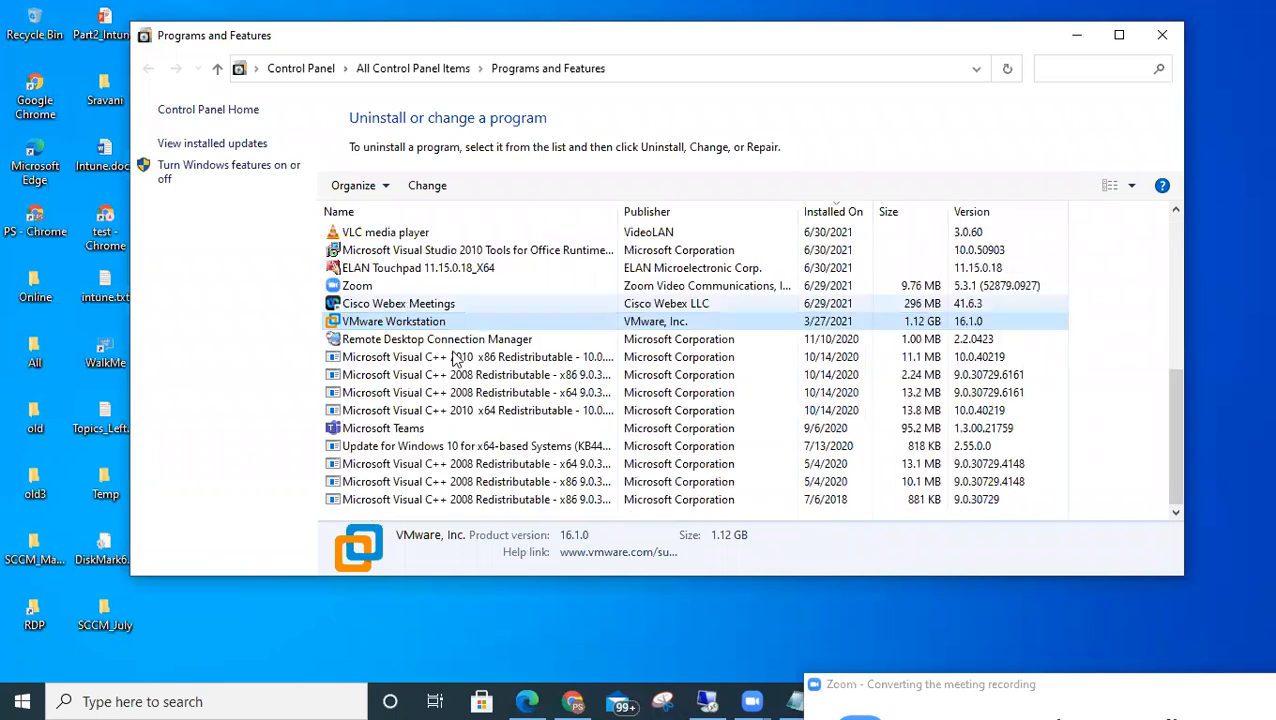
{"action": "left_click", "coordinate": [455, 358]}
{"action": "left_click", "coordinate": [413, 322]}
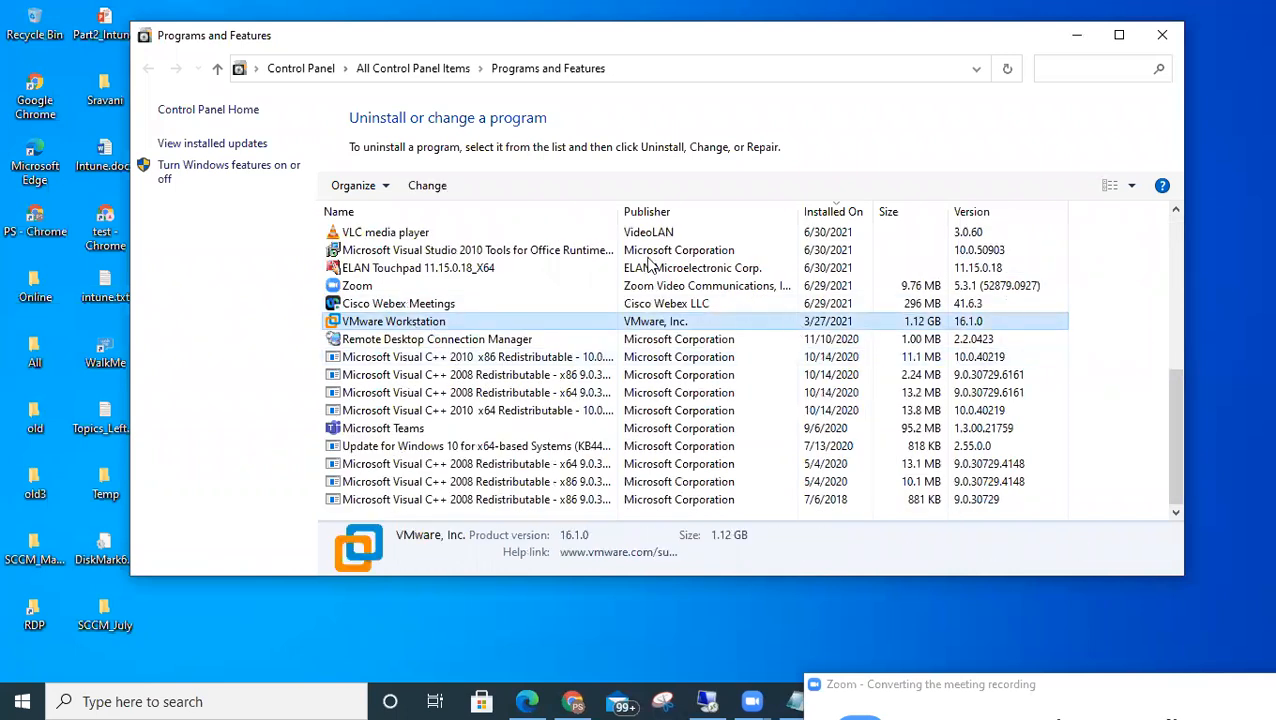
{"action": "left_click", "coordinate": [425, 186]}
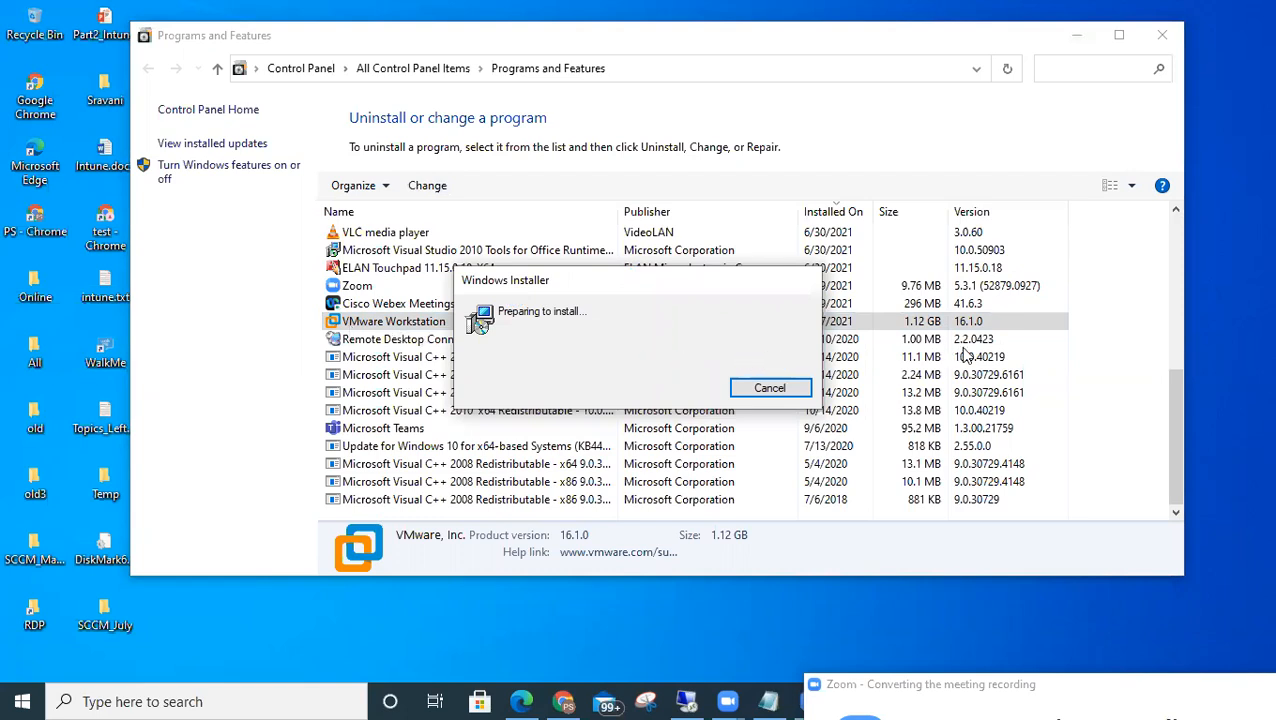
{"action": "right_click", "coordinate": [22, 698]}
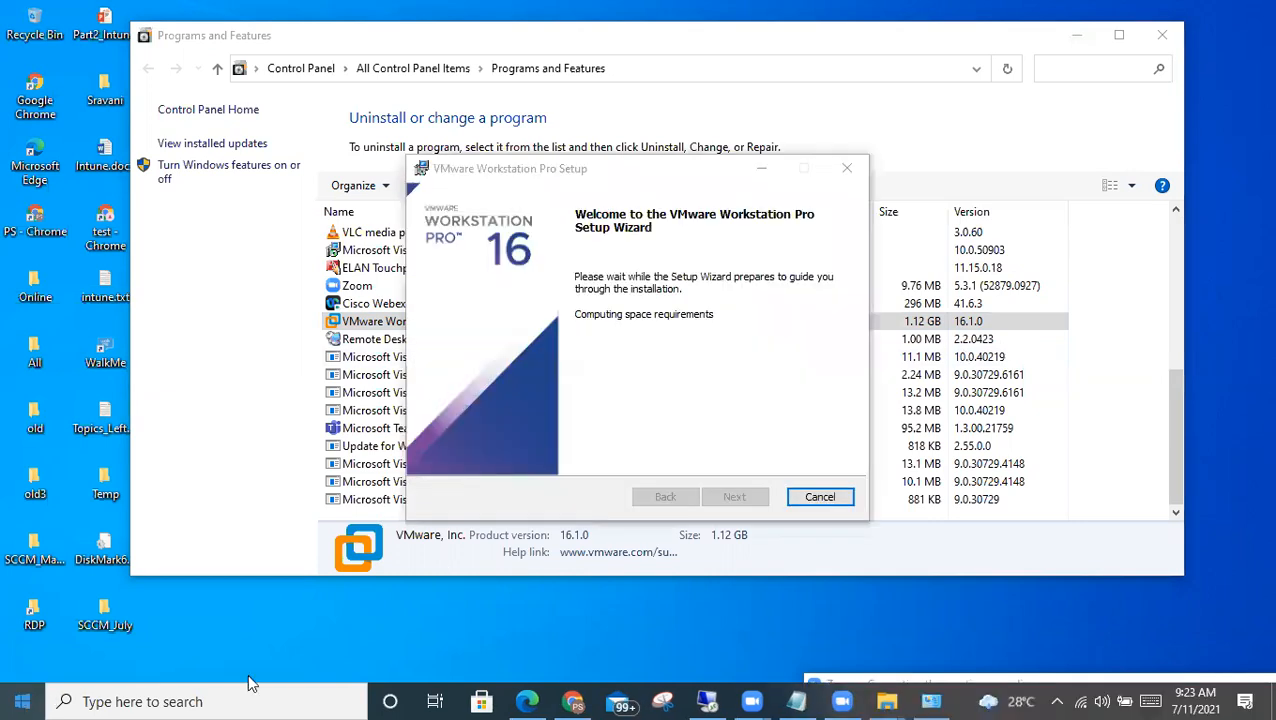
{"action": "left_click", "coordinate": [736, 497]}
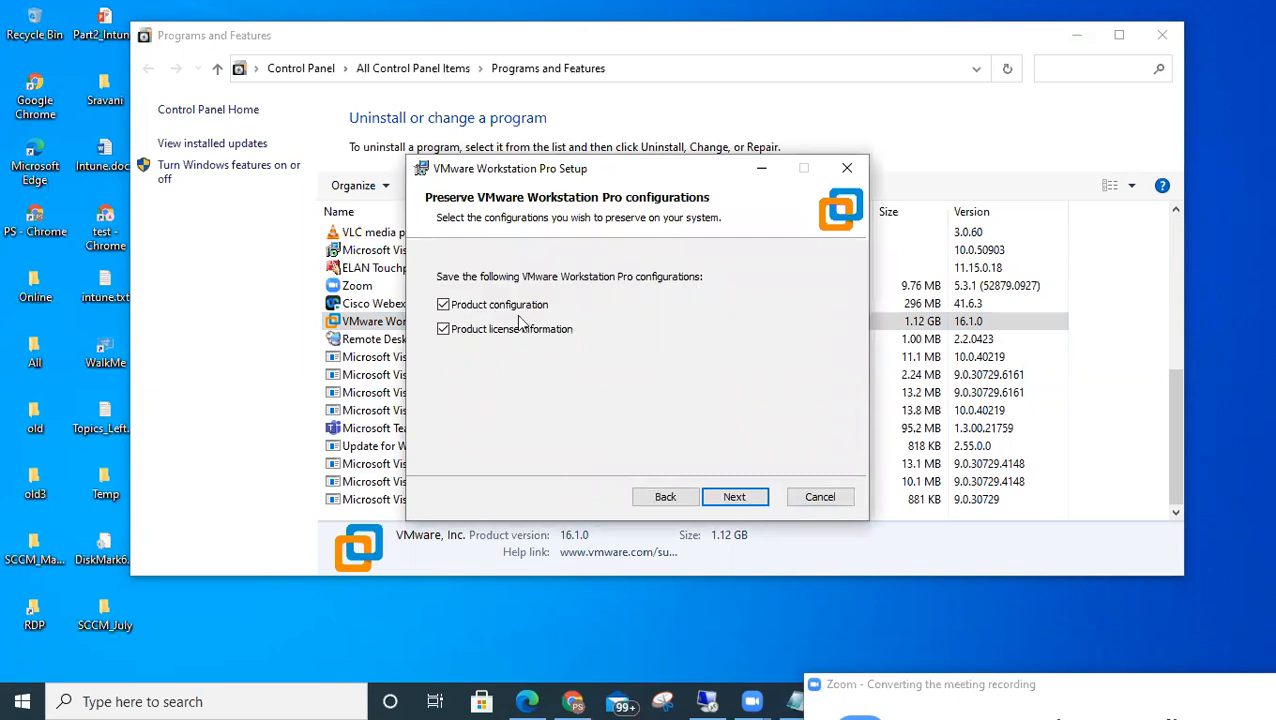
{"action": "left_click", "coordinate": [725, 497]}
{"action": "left_click", "coordinate": [725, 497]}
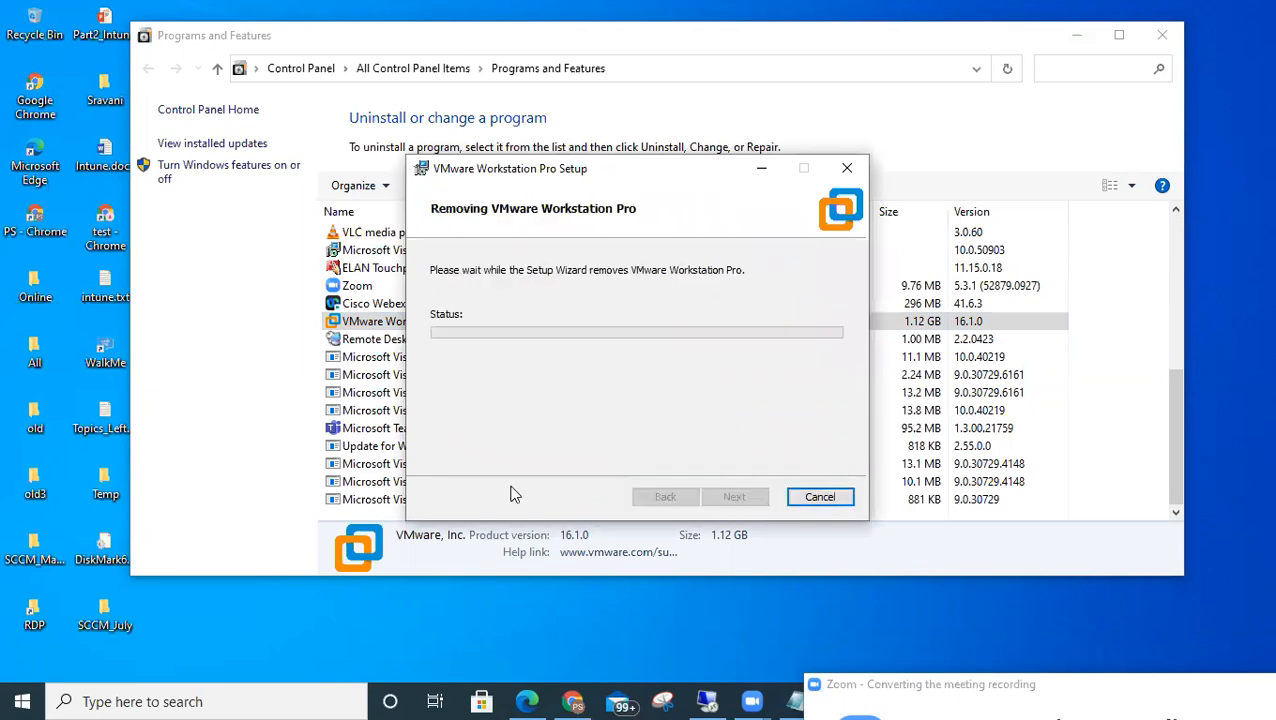
- Close Programs and Features and reopen the uninstall list through Control Panel, maximized and viewed by category
{"action": "left_click", "coordinate": [372, 425]}
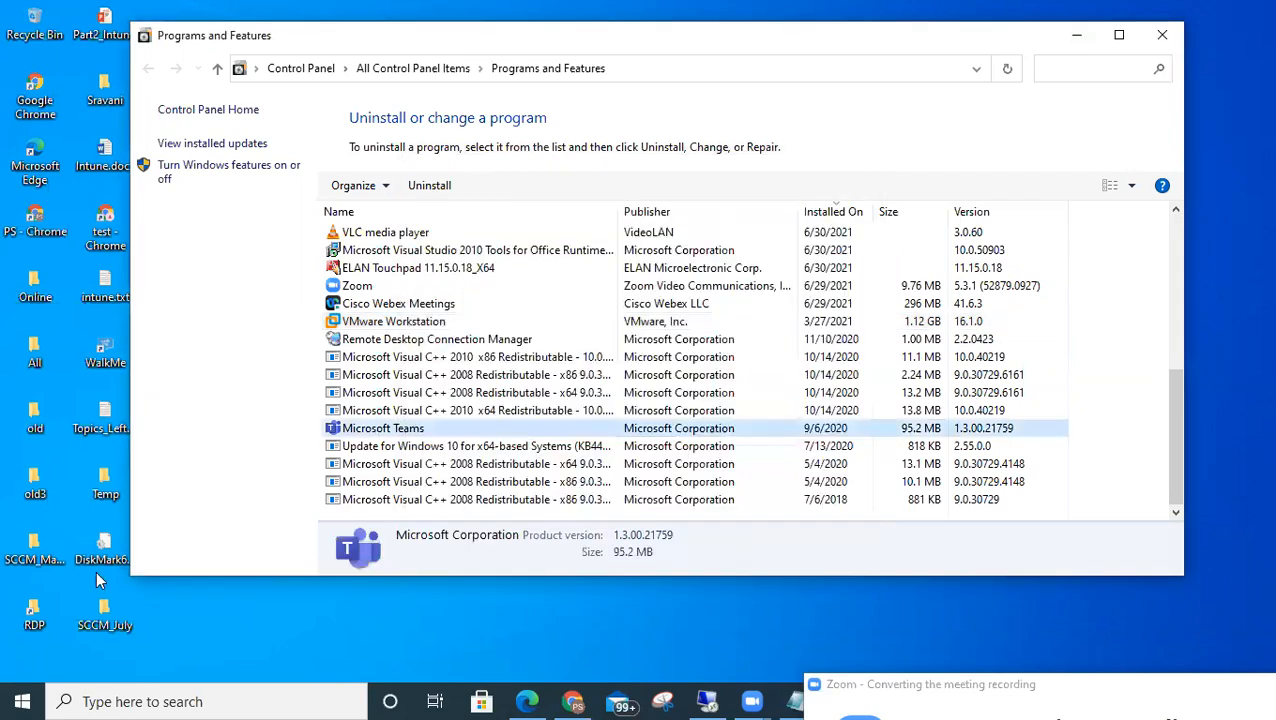
{"action": "key", "text": "alt+F4"}
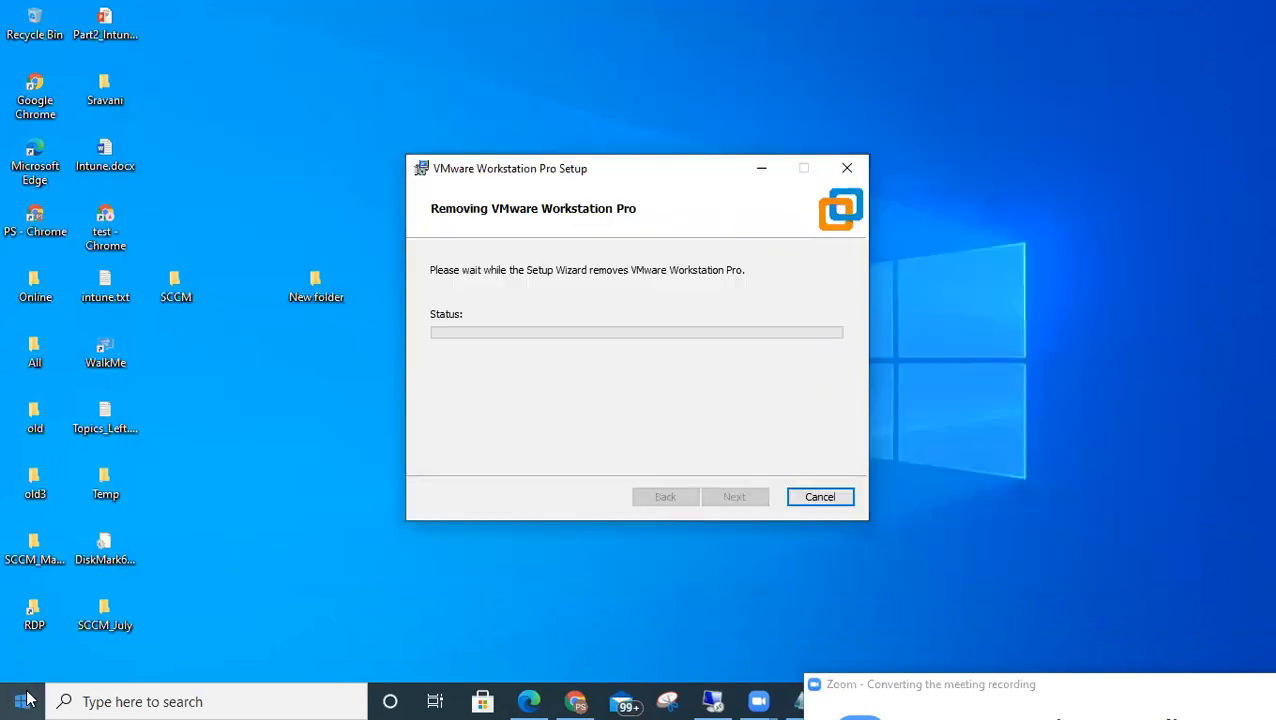
{"action": "left_click", "coordinate": [24, 701]}
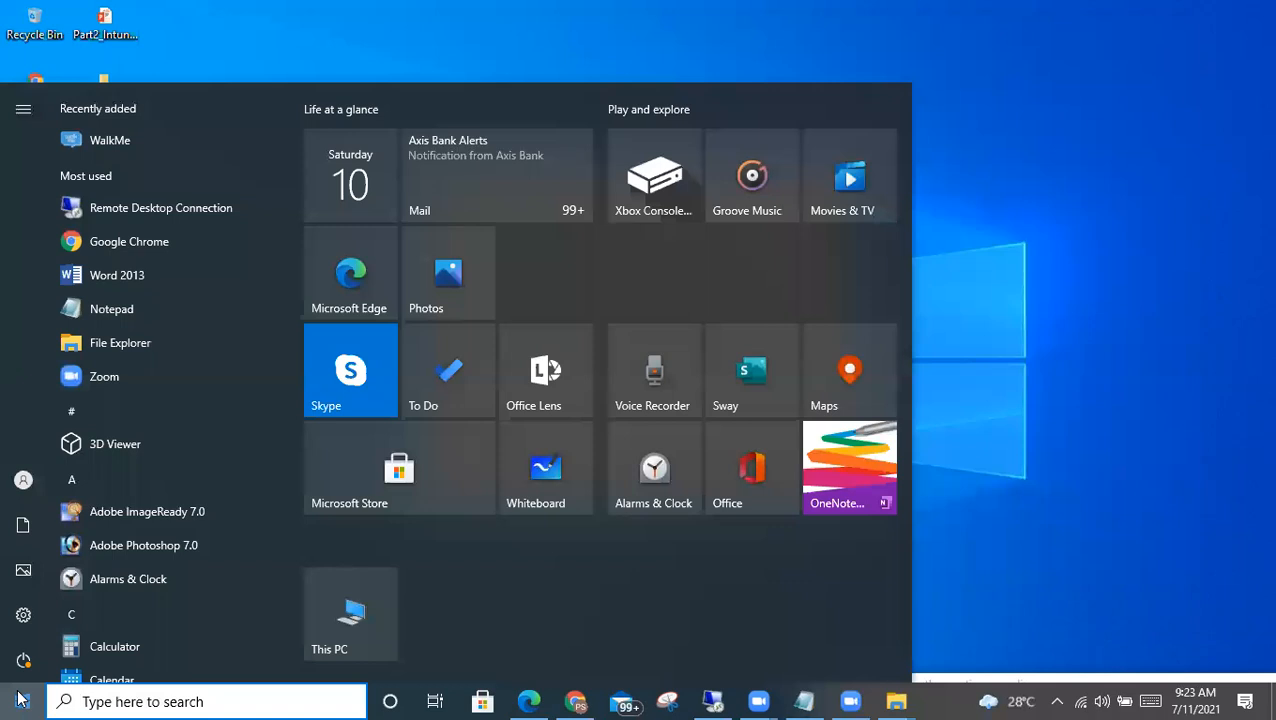
{"action": "type", "text": "cont"}
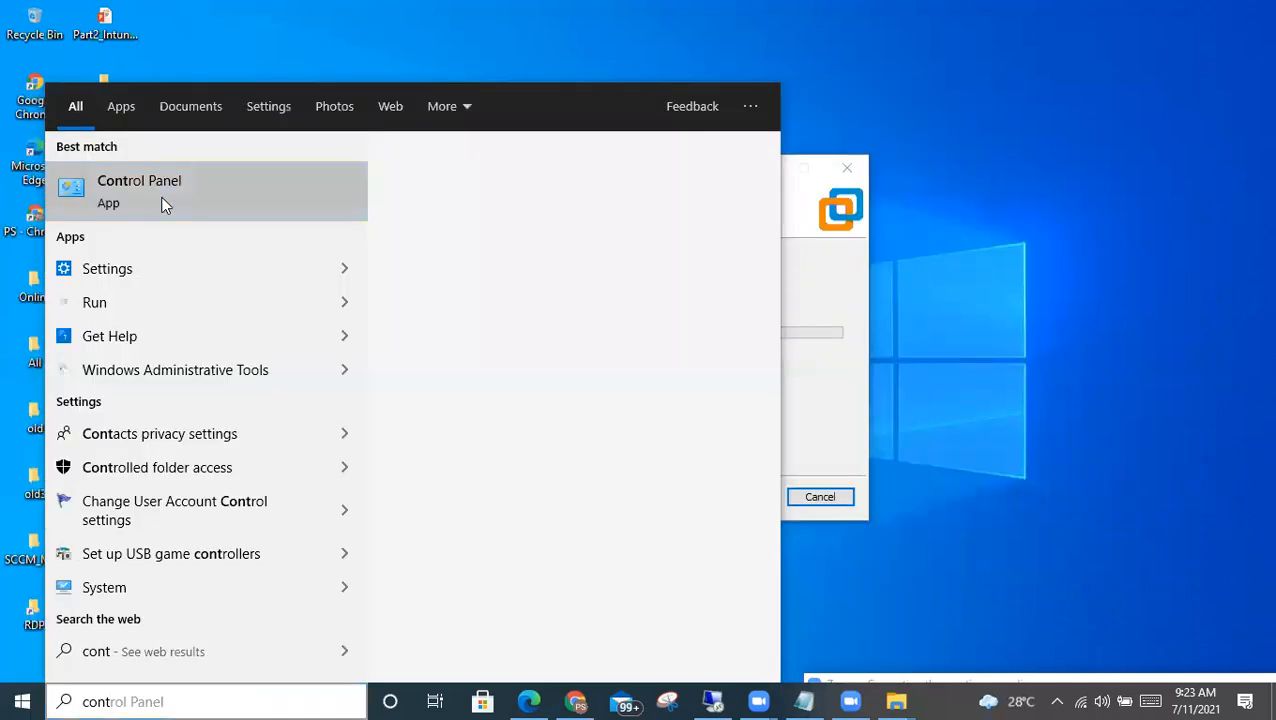
{"action": "left_click", "coordinate": [165, 205]}
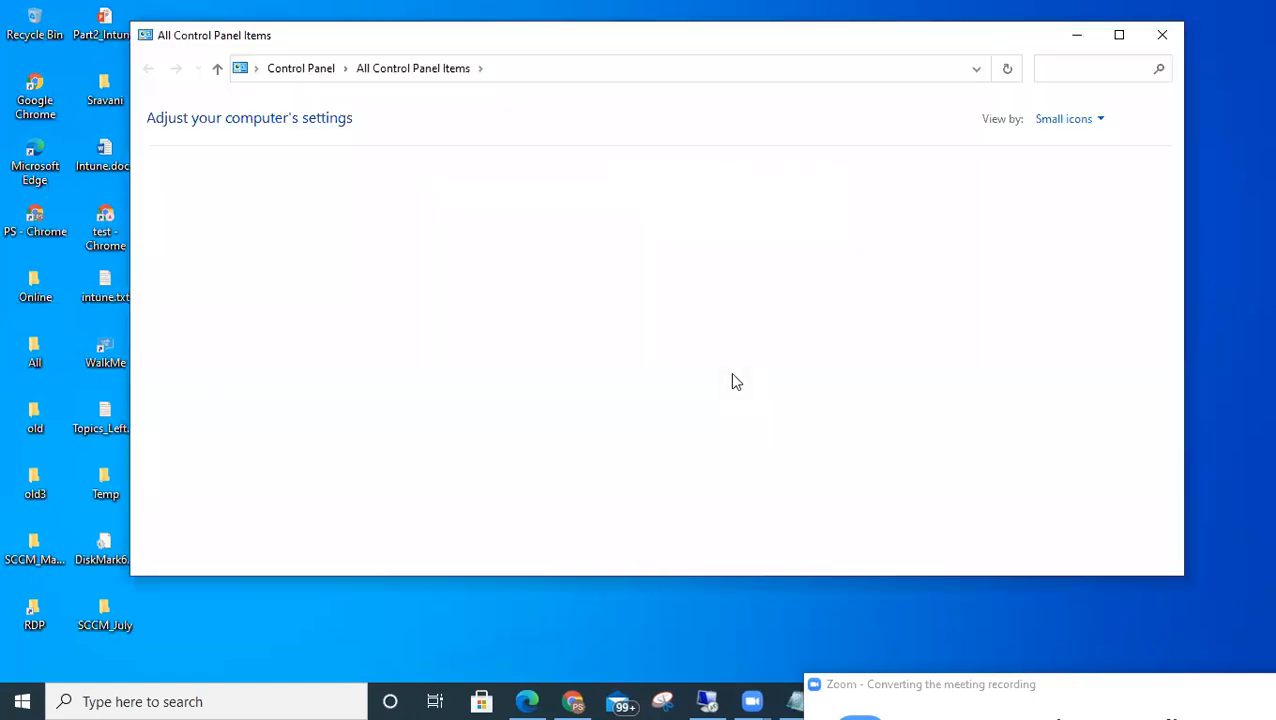
{"action": "left_click", "coordinate": [1075, 121]}
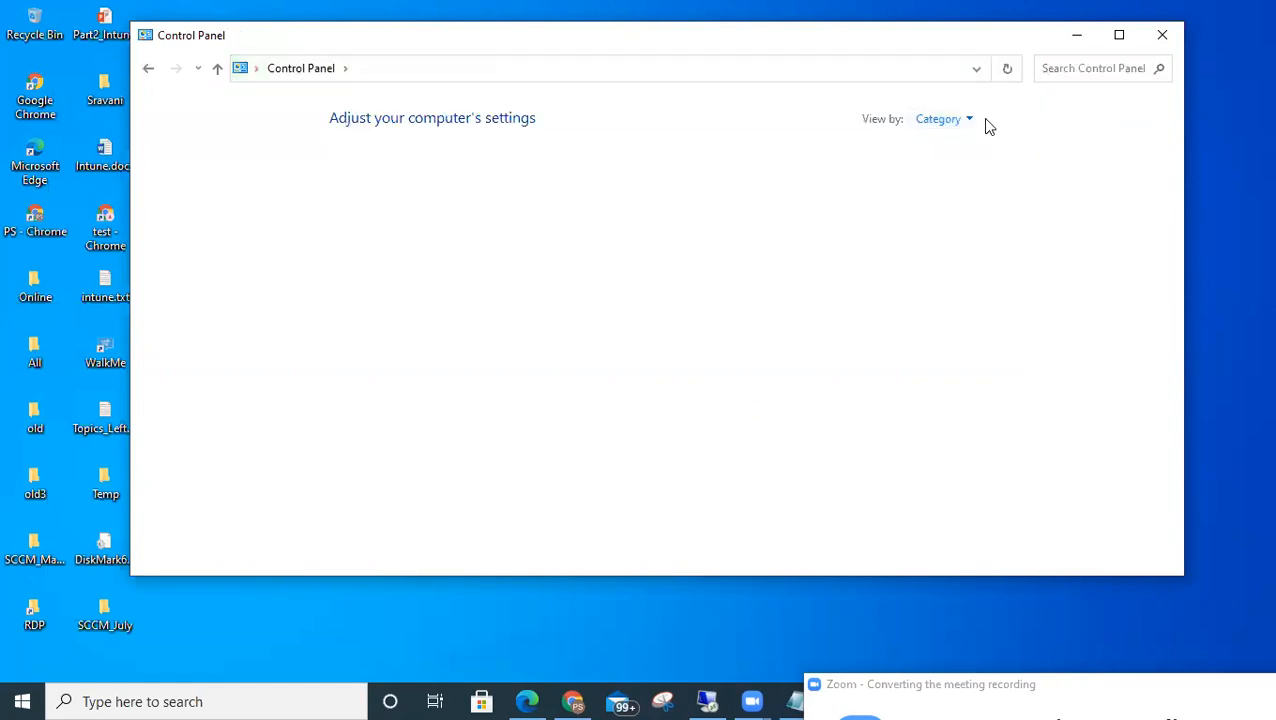
{"action": "left_click", "coordinate": [1117, 37]}
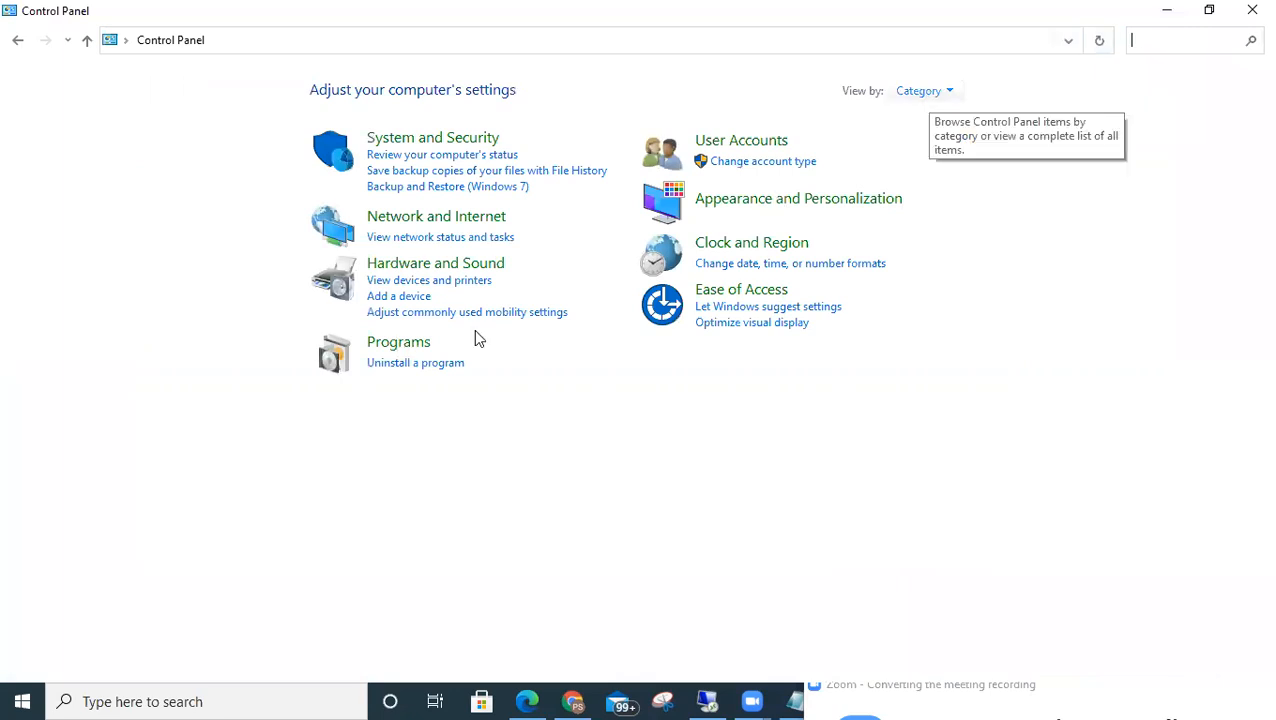
{"action": "left_click", "coordinate": [391, 366]}
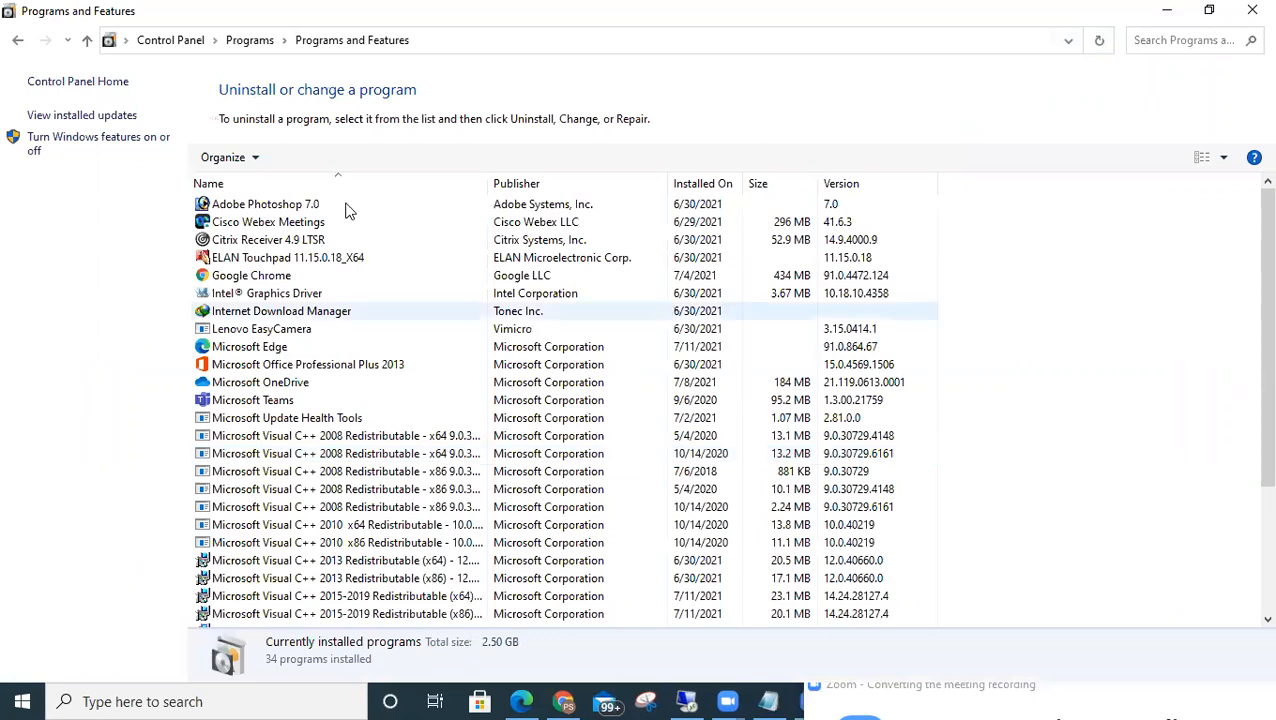
- Examine the installed programs list, checking the entries for Adobe Photoshop 7.0, Citrix Receiver 4.9 LTSR and VMware Workstation
{"action": "left_click", "coordinate": [282, 206]}
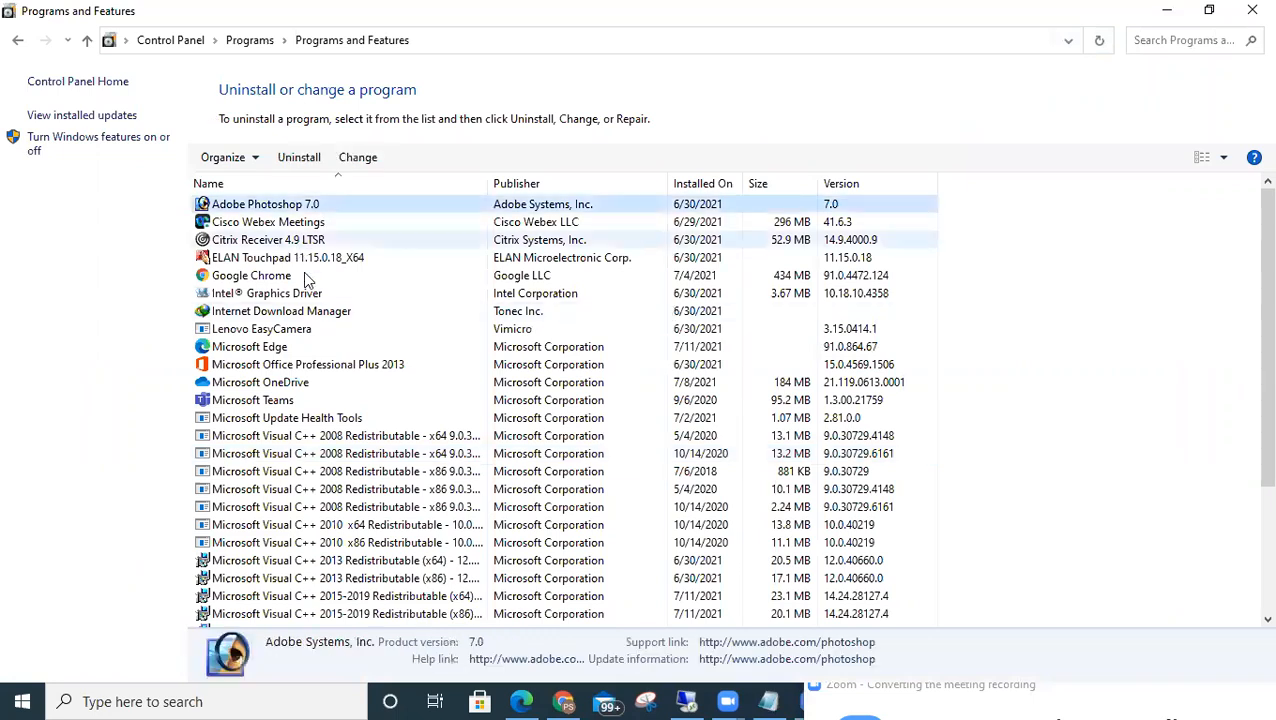
{"action": "left_click", "coordinate": [300, 240]}
{"action": "scroll", "coordinate": [365, 390], "scroll_direction": "down", "scroll_amount": 4}
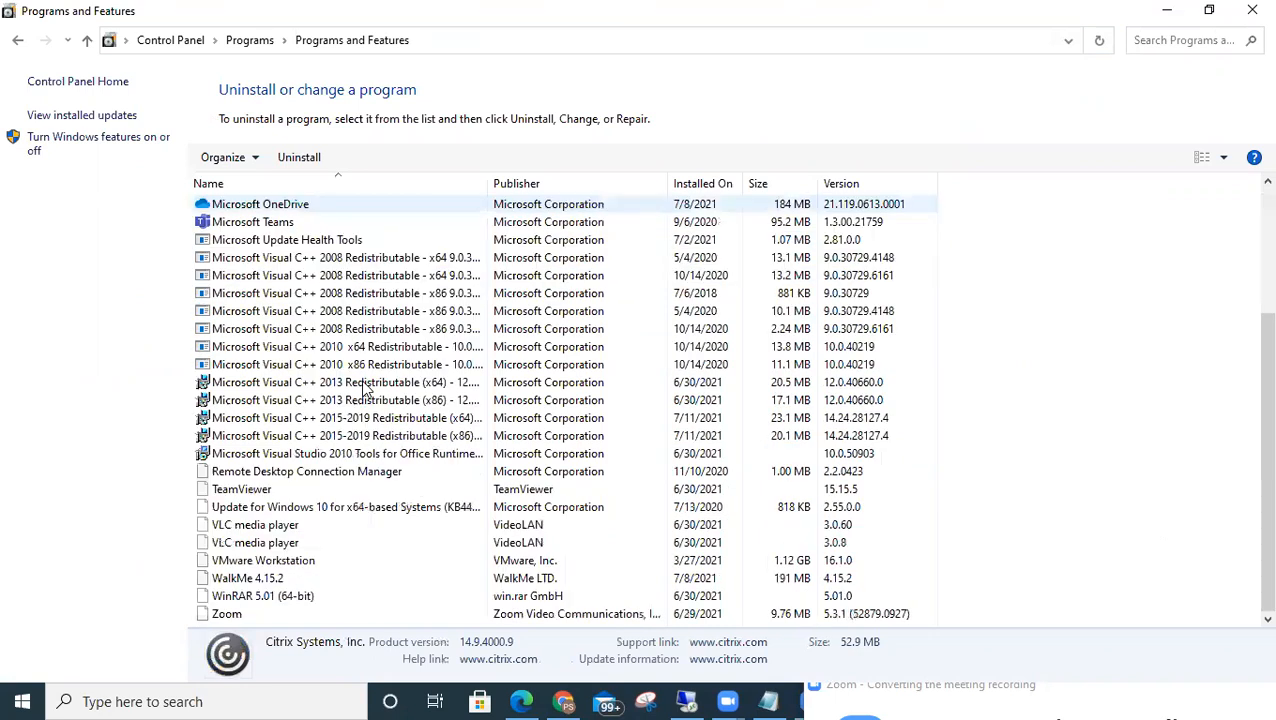
{"action": "scroll", "coordinate": [365, 390], "scroll_direction": "up", "scroll_amount": 2}
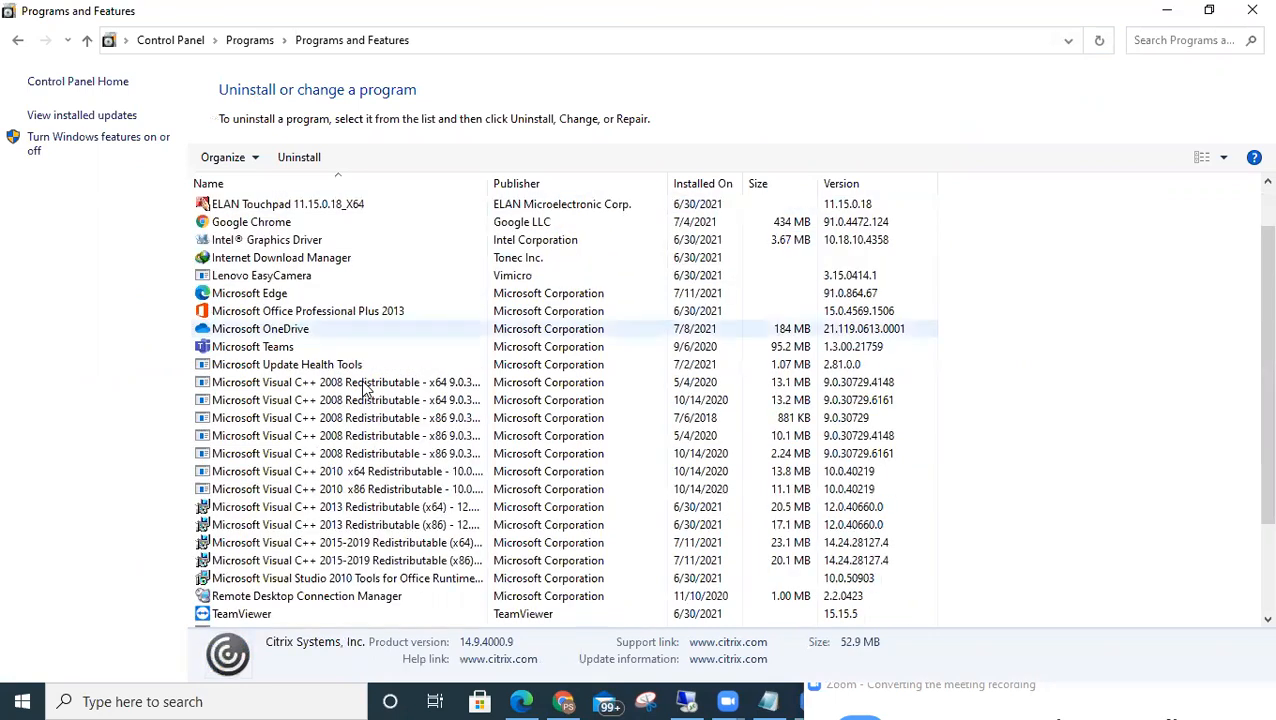
{"action": "scroll", "coordinate": [365, 390], "scroll_direction": "down", "scroll_amount": 2}
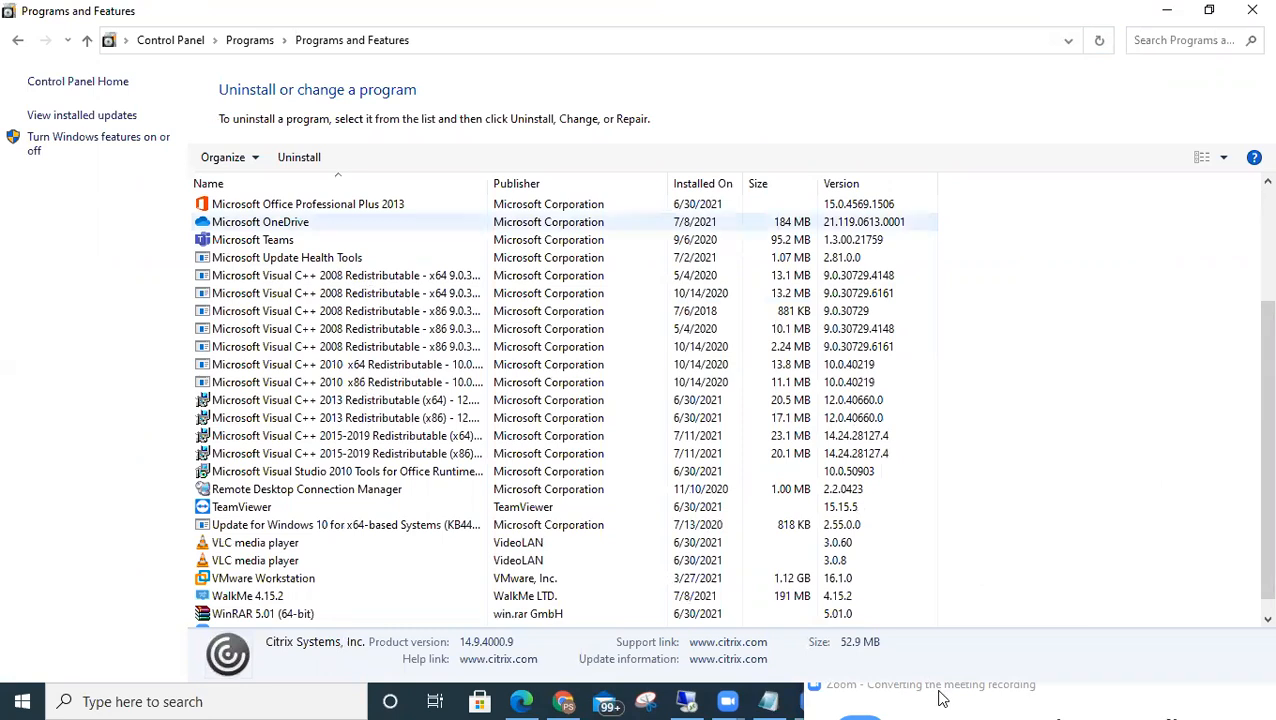
{"action": "mouse_move", "coordinate": [925, 700]}
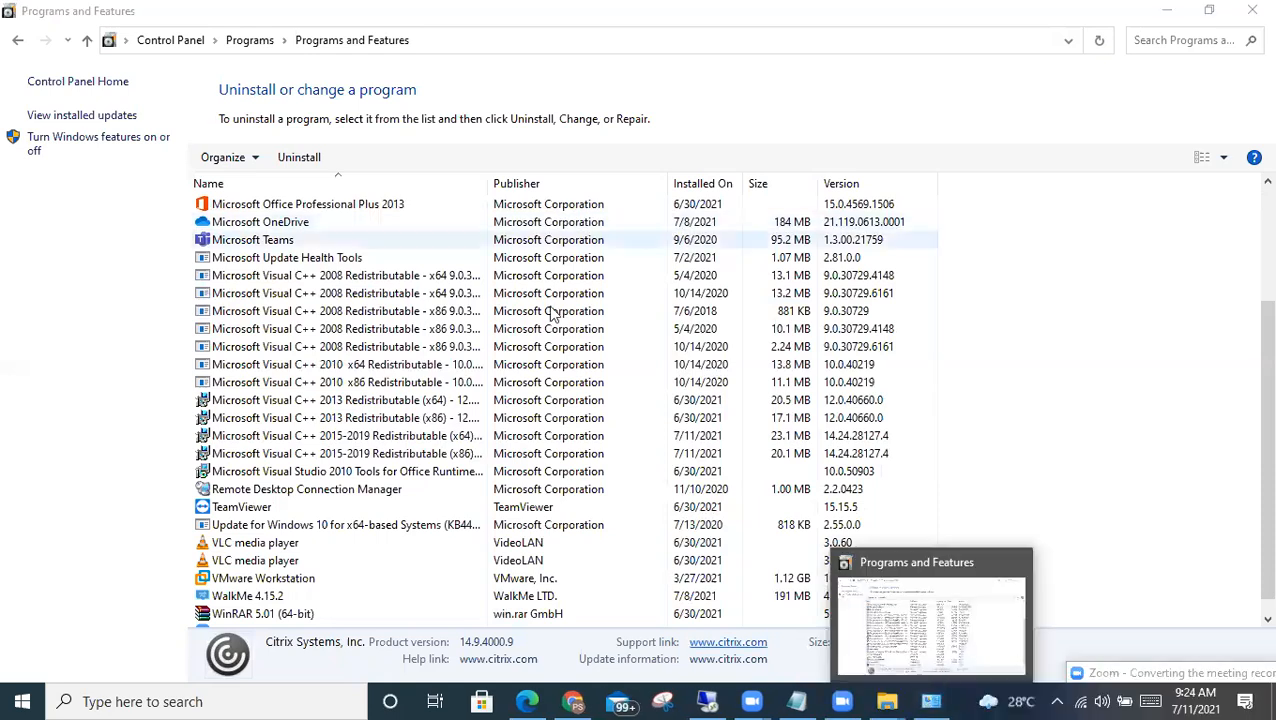
{"action": "scroll", "coordinate": [378, 355], "scroll_direction": "up", "scroll_amount": 3}
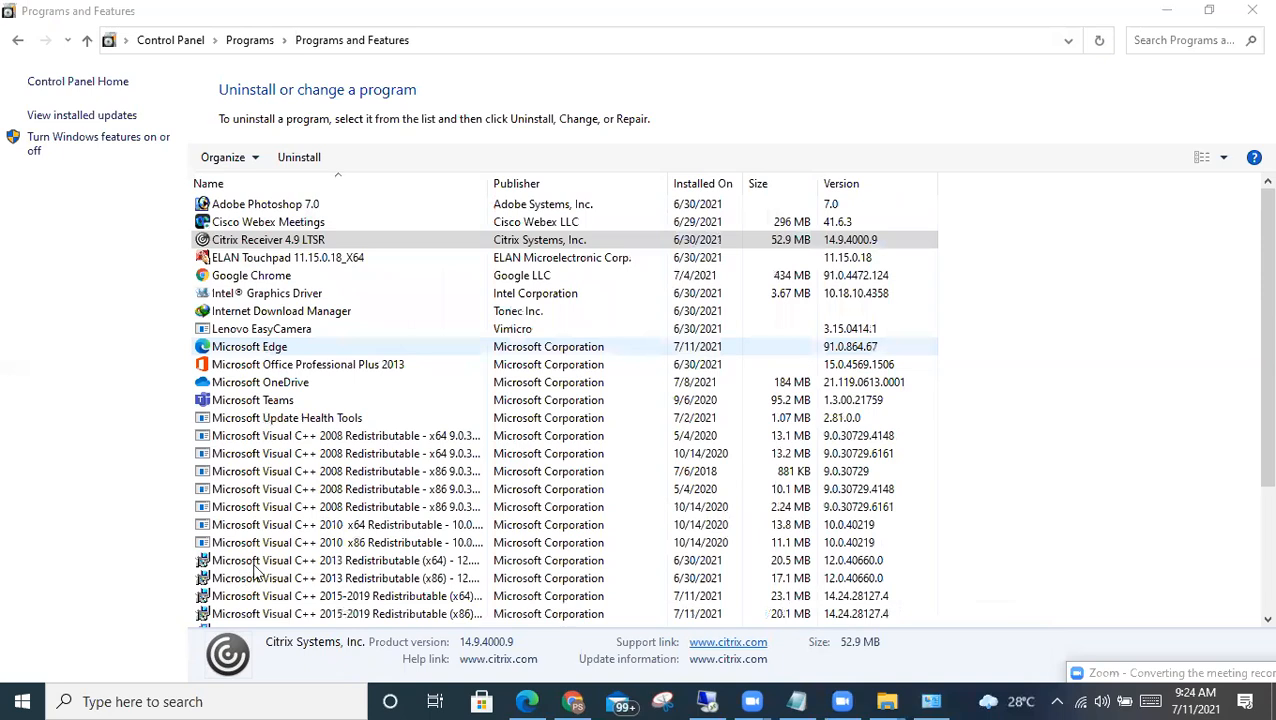
{"action": "scroll", "coordinate": [255, 570], "scroll_direction": "down", "scroll_amount": 3}
{"action": "left_click", "coordinate": [459, 562]}
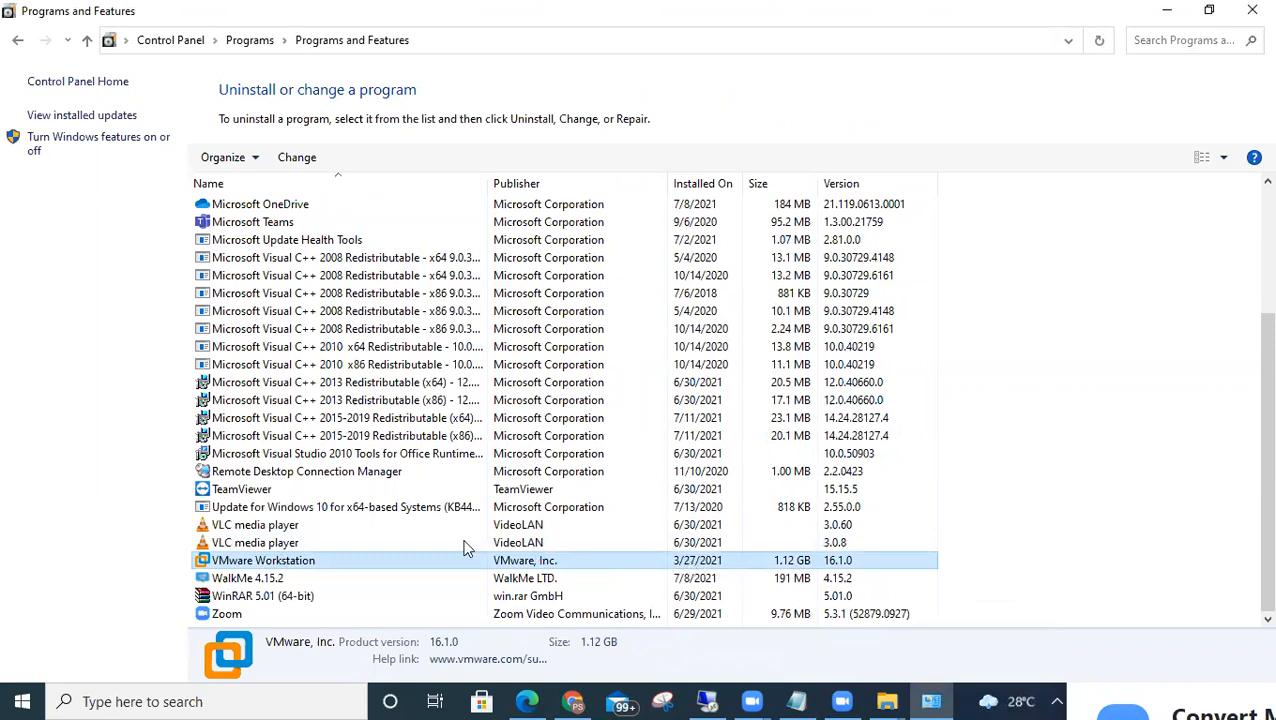
{"action": "scroll", "coordinate": [497, 492], "scroll_direction": "up", "scroll_amount": 1}
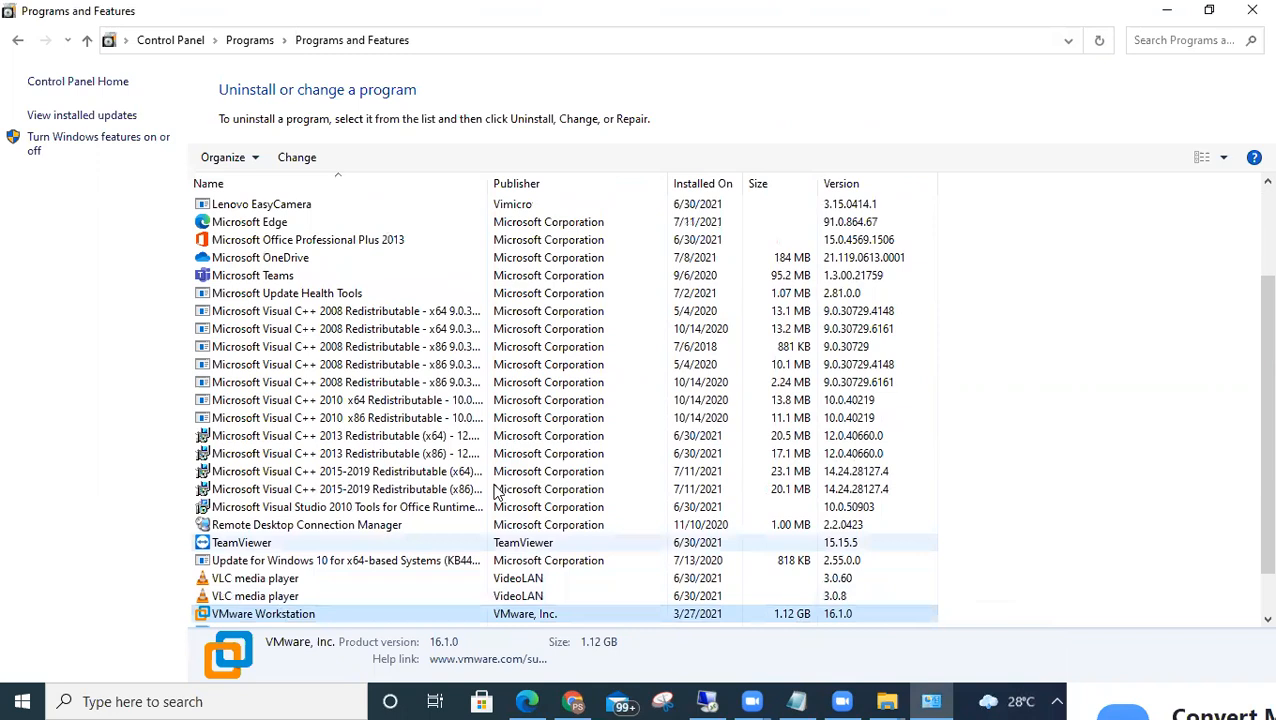
- Check the uninstall option offered for Citrix Receiver 4.9 LTSR in the installed programs list
{"action": "scroll", "coordinate": [497, 492], "scroll_direction": "down", "scroll_amount": 1}
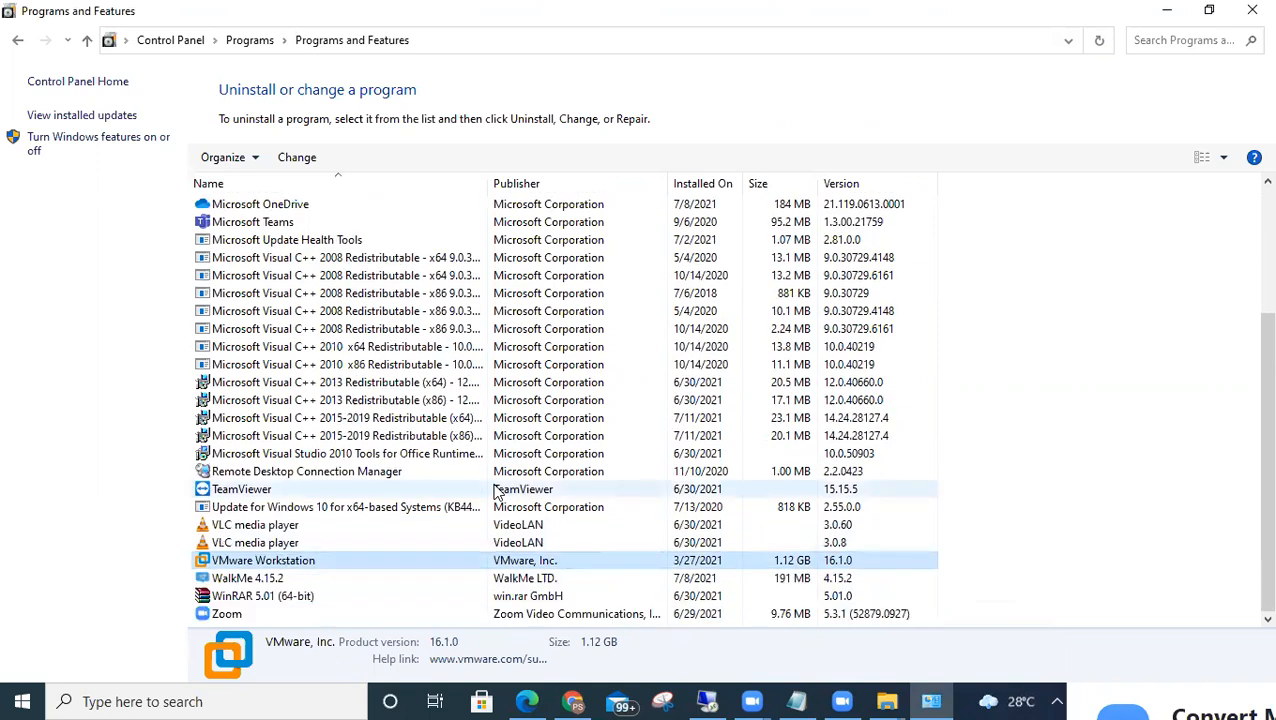
{"action": "scroll", "coordinate": [293, 252], "scroll_direction": "up", "scroll_amount": 3}
{"action": "left_click", "coordinate": [293, 238]}
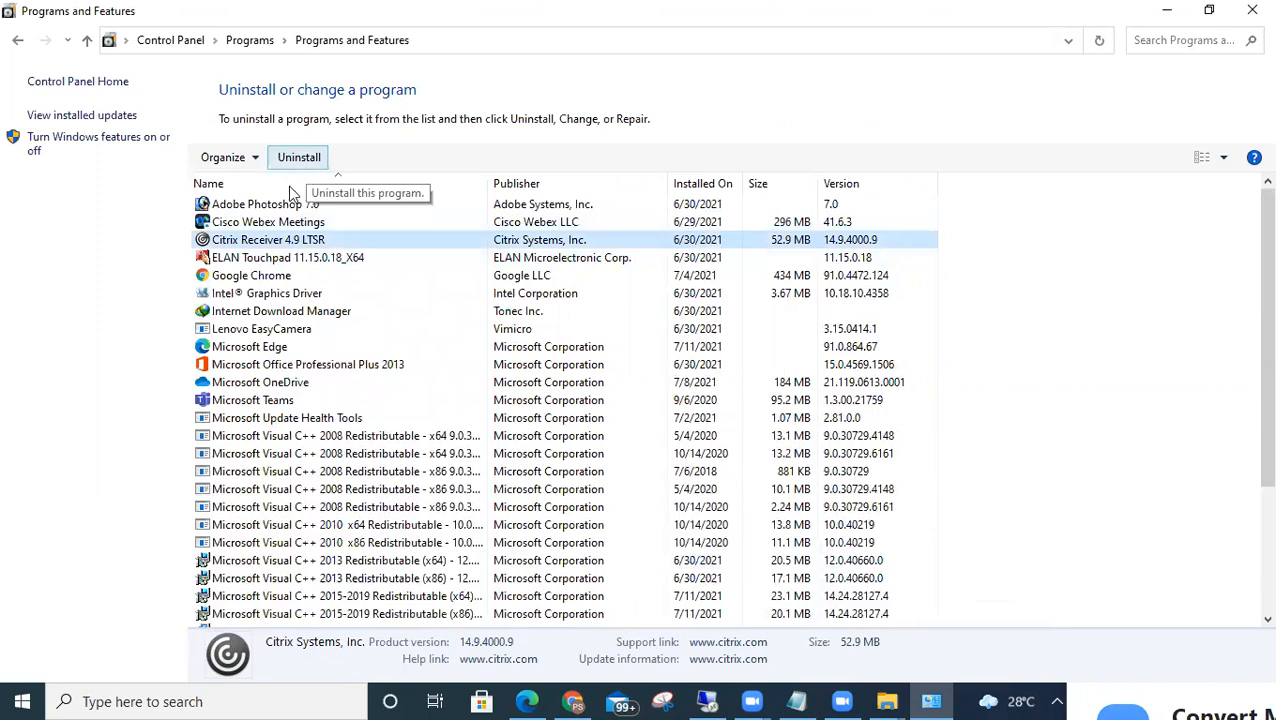
{"action": "left_click", "coordinate": [300, 158]}
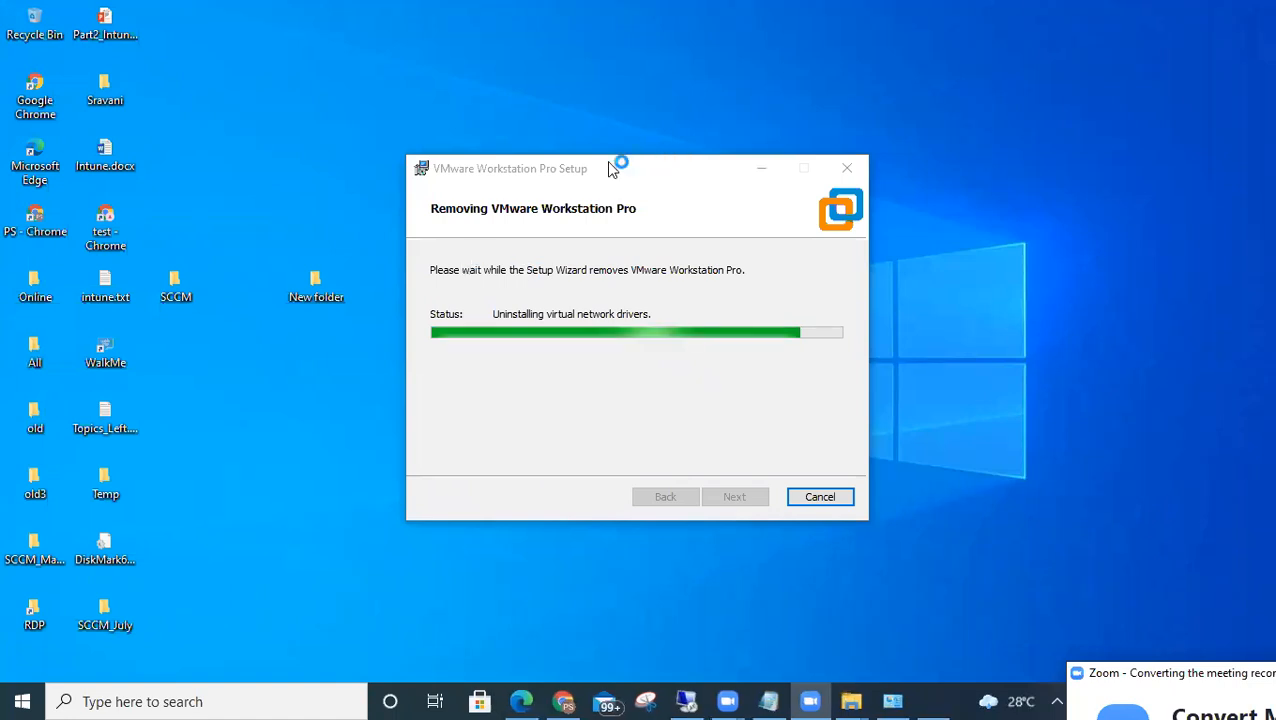
- Refresh the desktop while the VMware Workstation Pro removal runs
{"action": "right_click", "coordinate": [460, 71]}
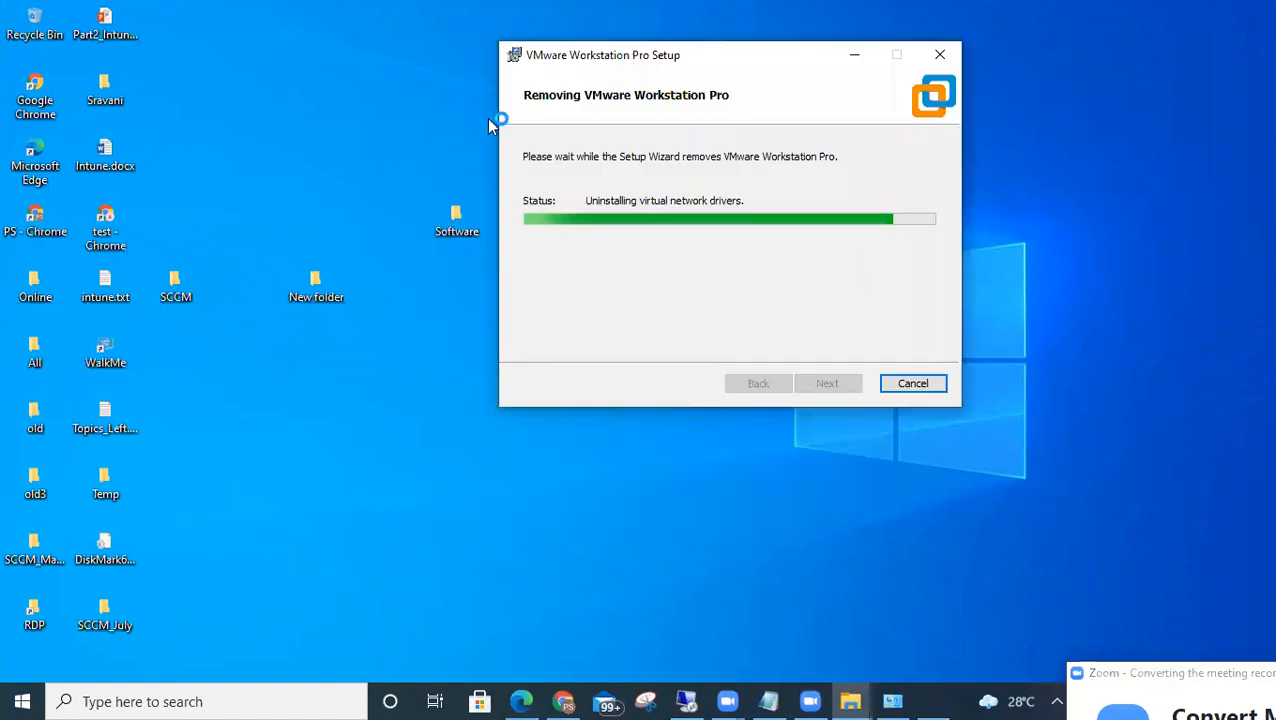
{"action": "right_click", "coordinate": [374, 83]}
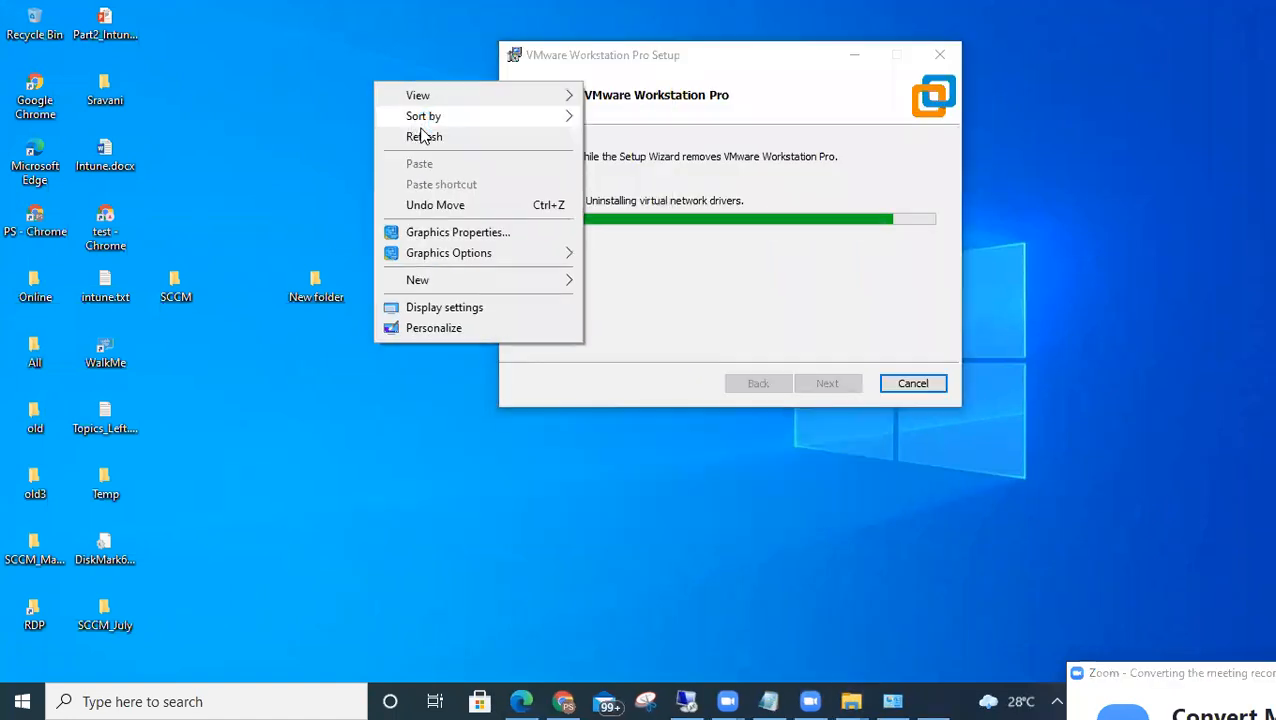
{"action": "left_click", "coordinate": [420, 132]}
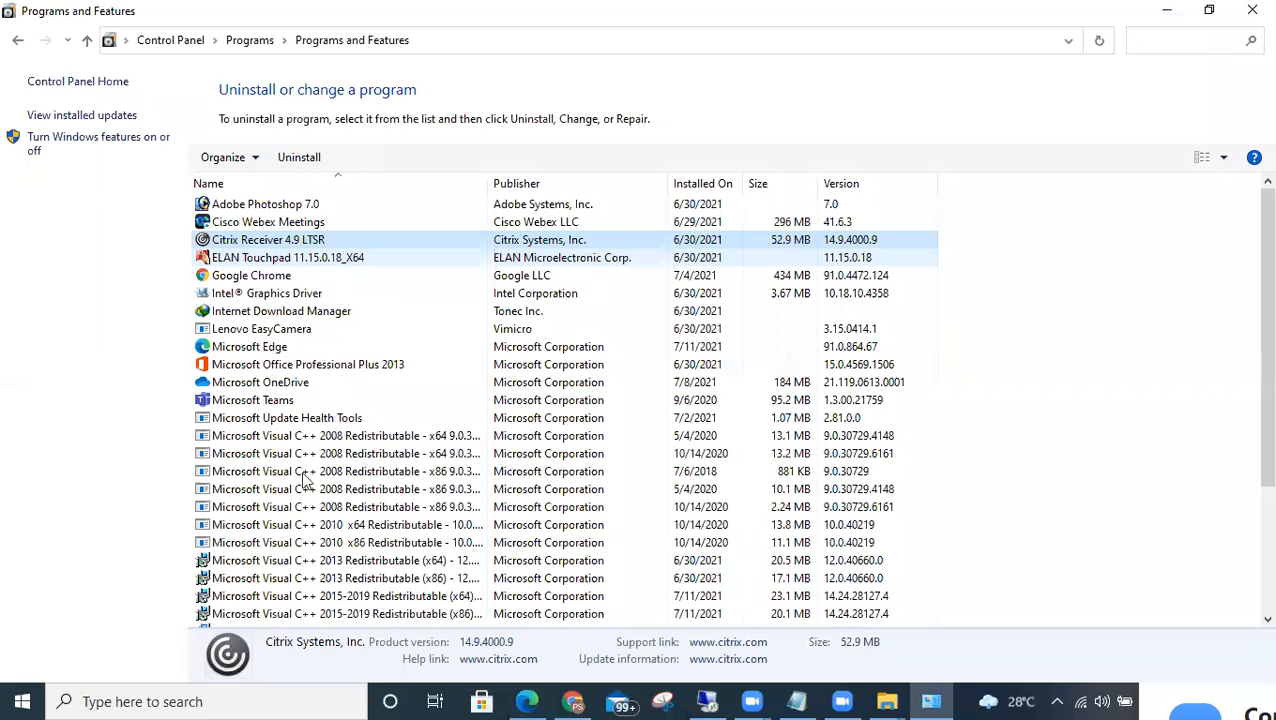
- Check the action offered for VMware Workstation in the installed programs list and return to the removal progress window
{"action": "scroll", "coordinate": [303, 475], "scroll_direction": "down", "scroll_amount": 4}
{"action": "left_click", "coordinate": [300, 561]}
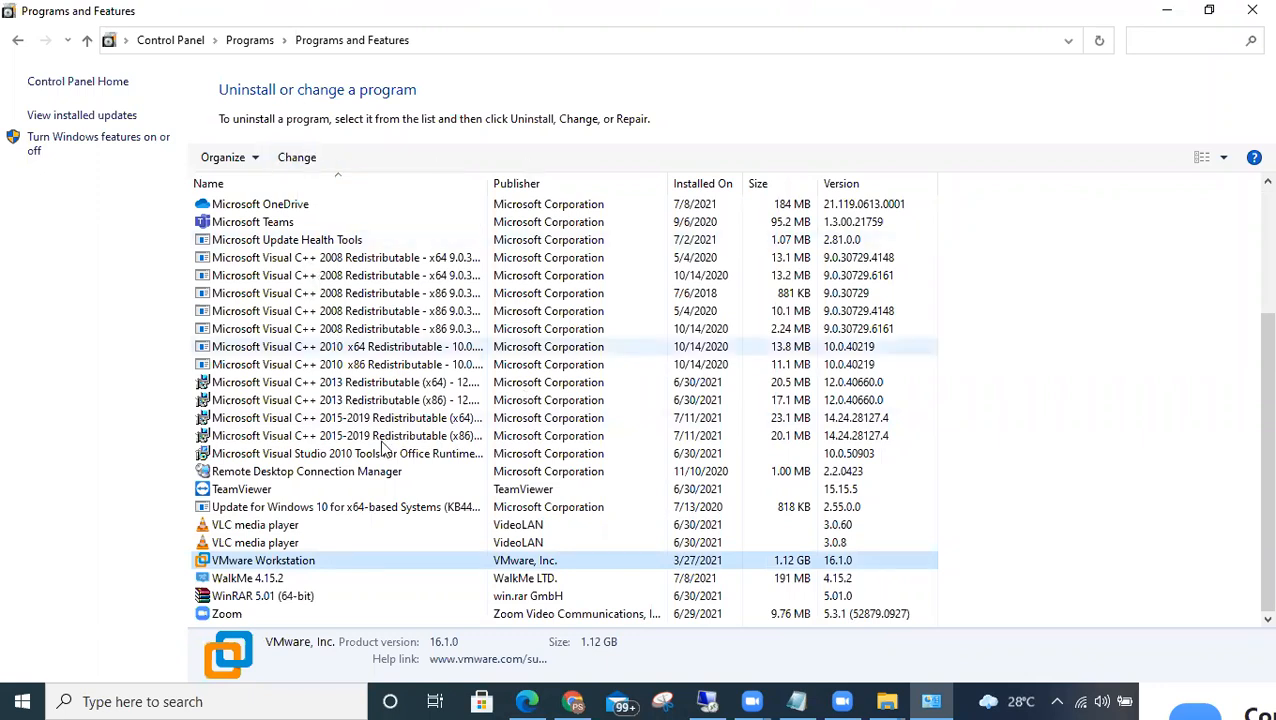
{"action": "left_click", "coordinate": [309, 160]}
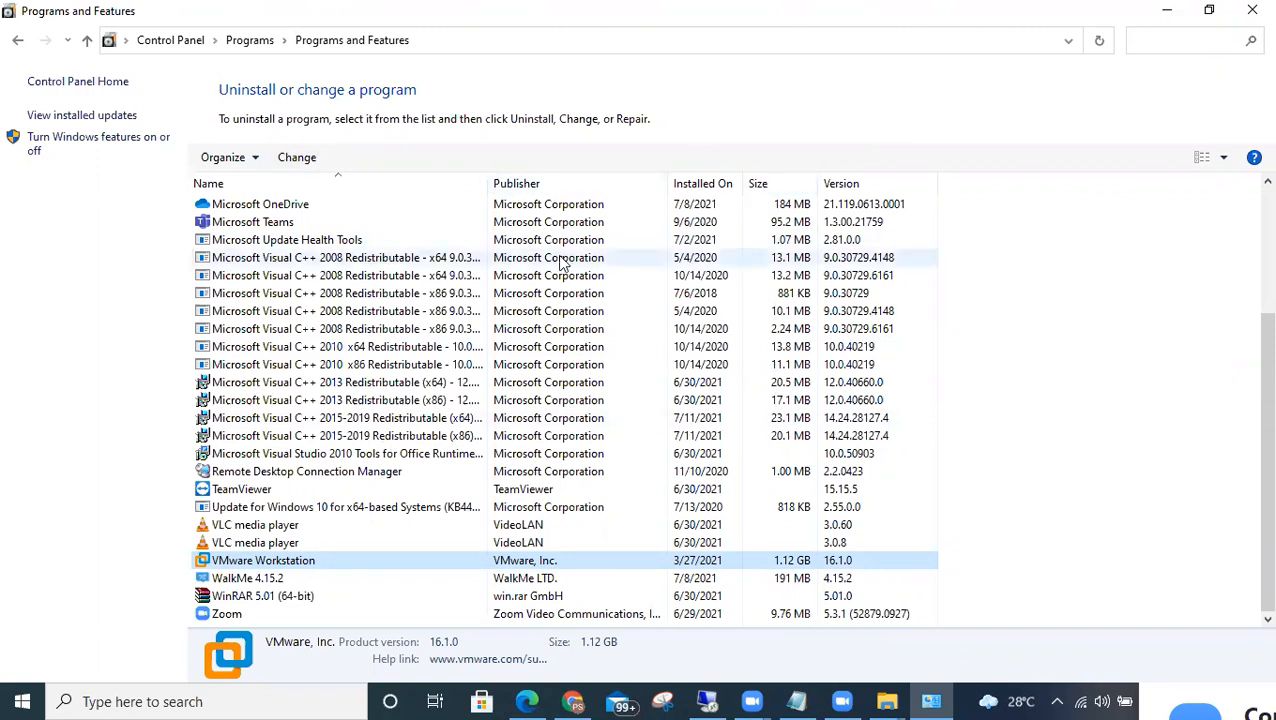
{"action": "scroll", "coordinate": [563, 262], "scroll_direction": "up", "scroll_amount": 4}
{"action": "scroll", "coordinate": [563, 262], "scroll_direction": "down", "scroll_amount": 4}
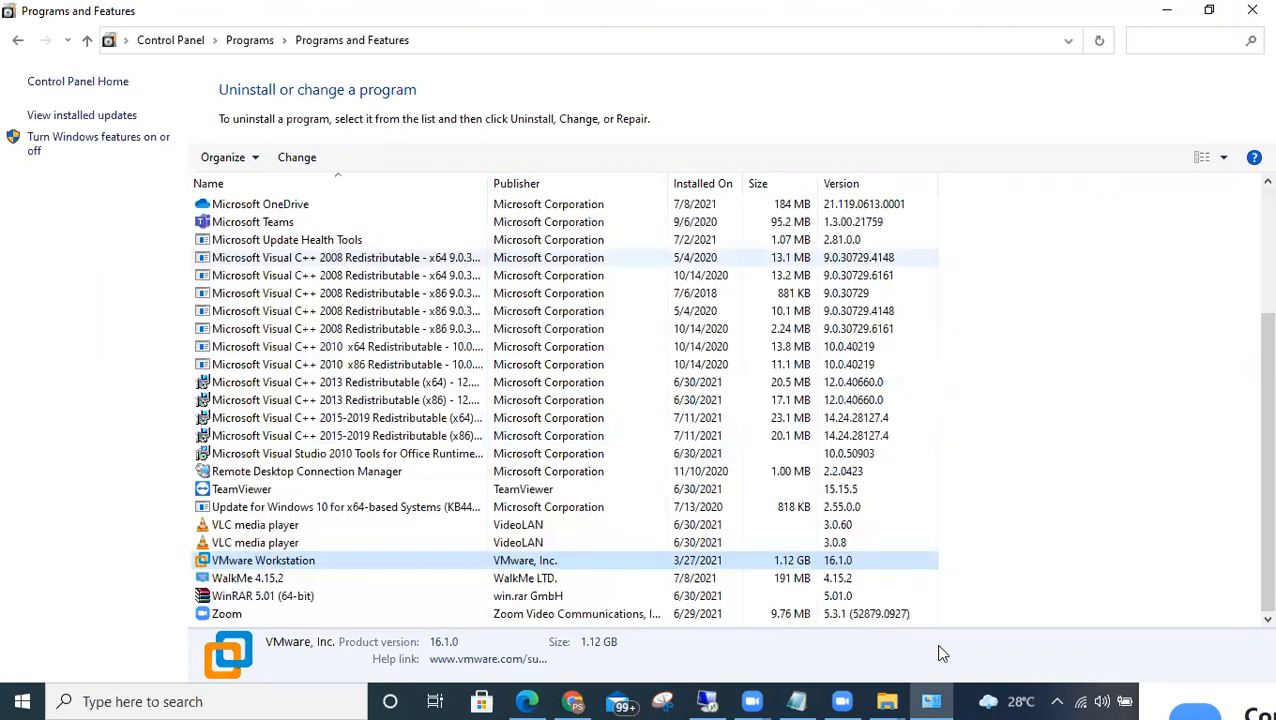
{"action": "left_click", "coordinate": [931, 701]}
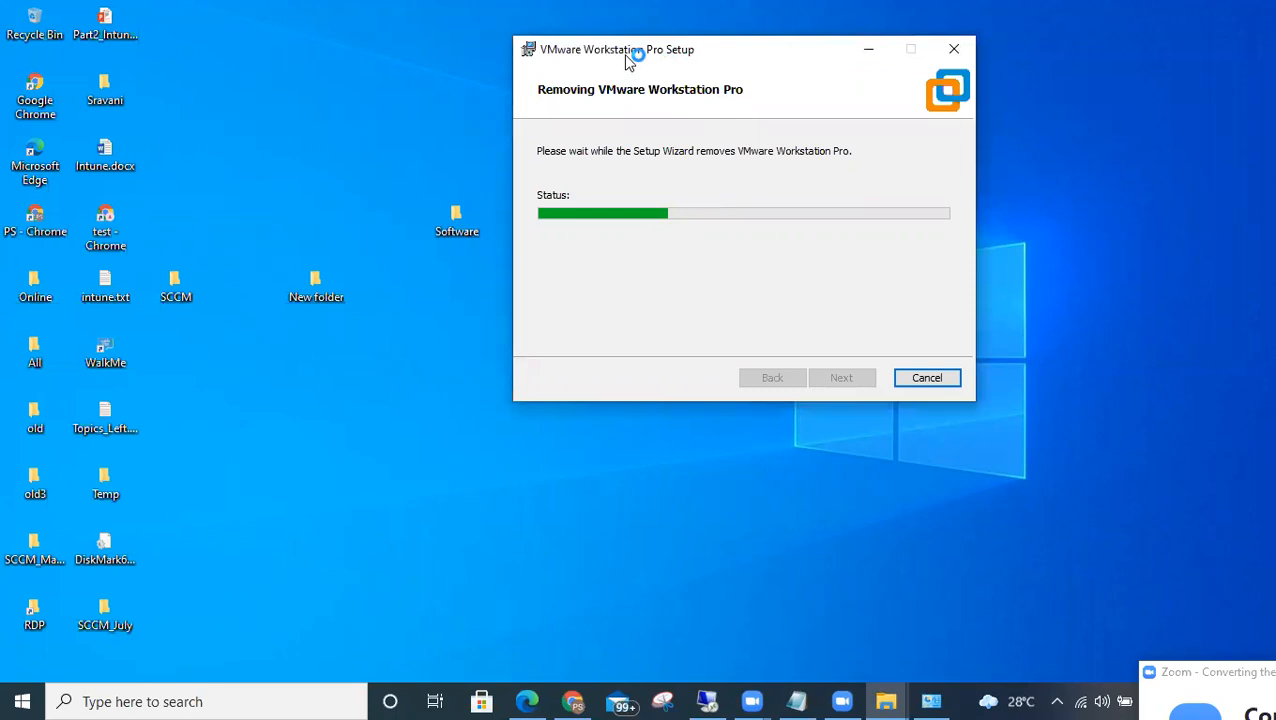
{"action": "left_click_drag", "start_coordinate": [574, 62], "coordinate": [575, 62]}
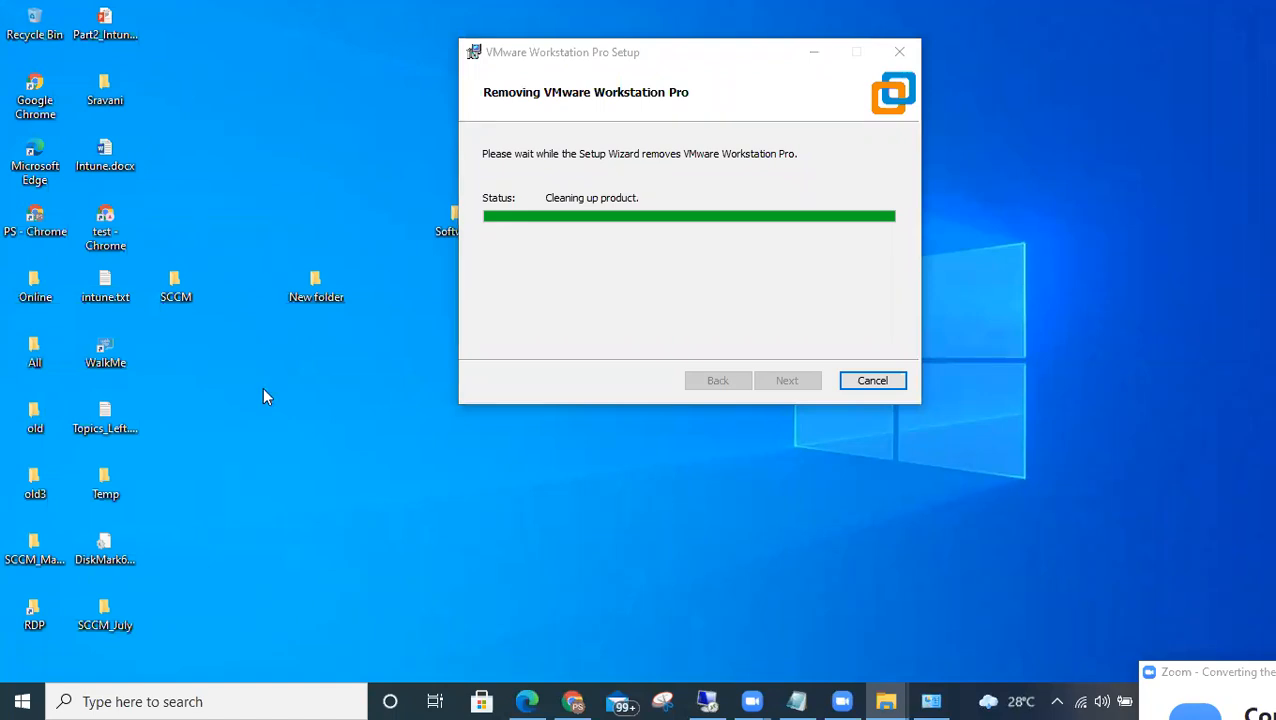
- Open C:\Program Files in File Explorer and check its installed program folders
{"action": "key", "text": "super+e"}
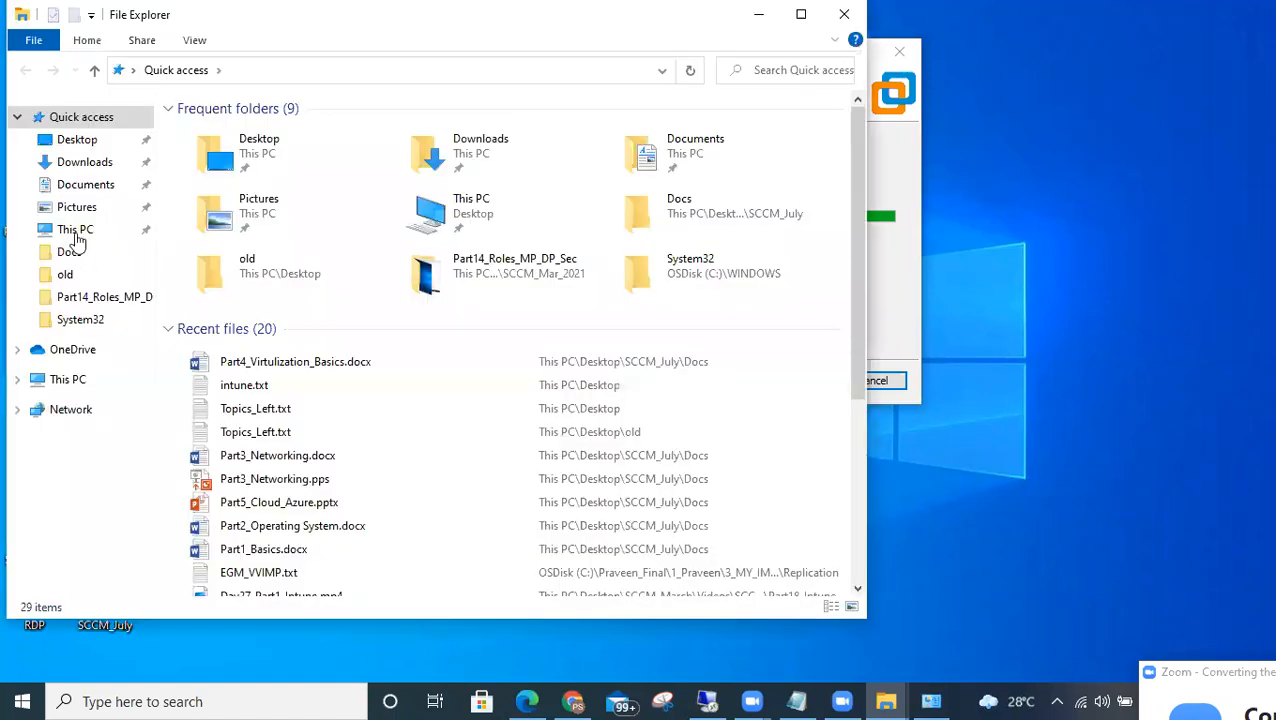
{"action": "left_click", "coordinate": [76, 236]}
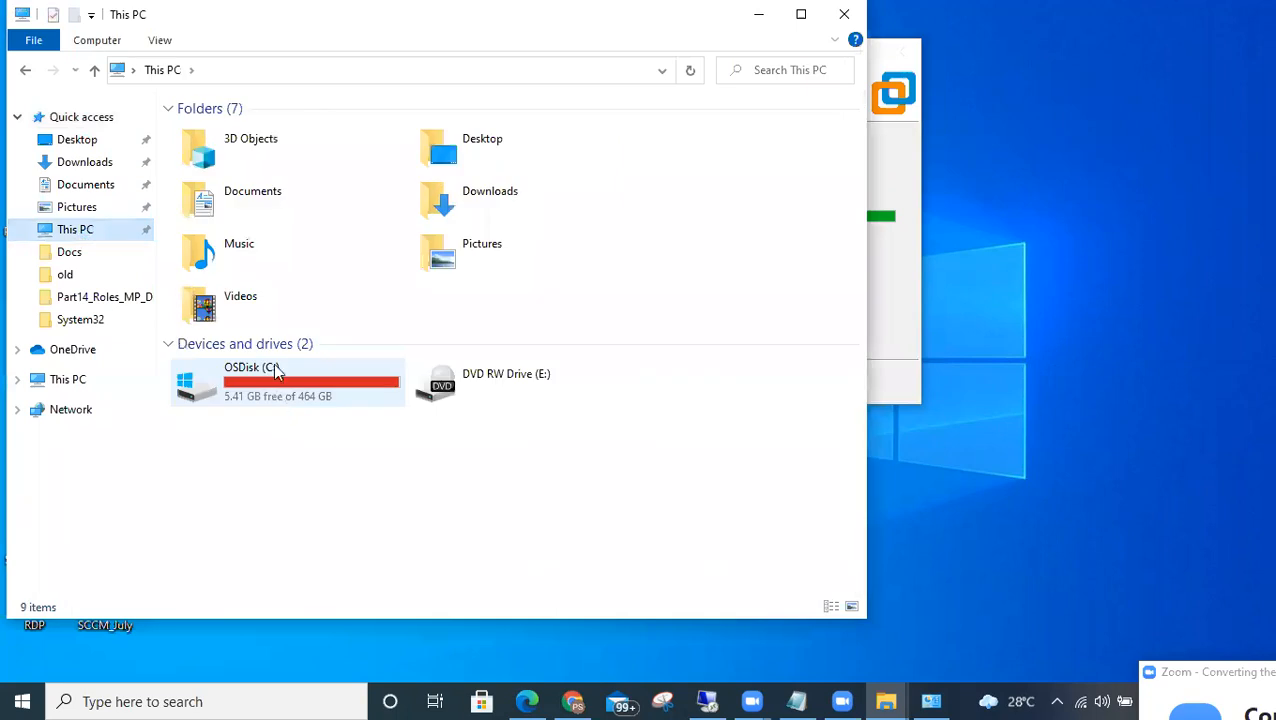
{"action": "double_click", "coordinate": [277, 372]}
{"action": "double_click", "coordinate": [230, 252]}
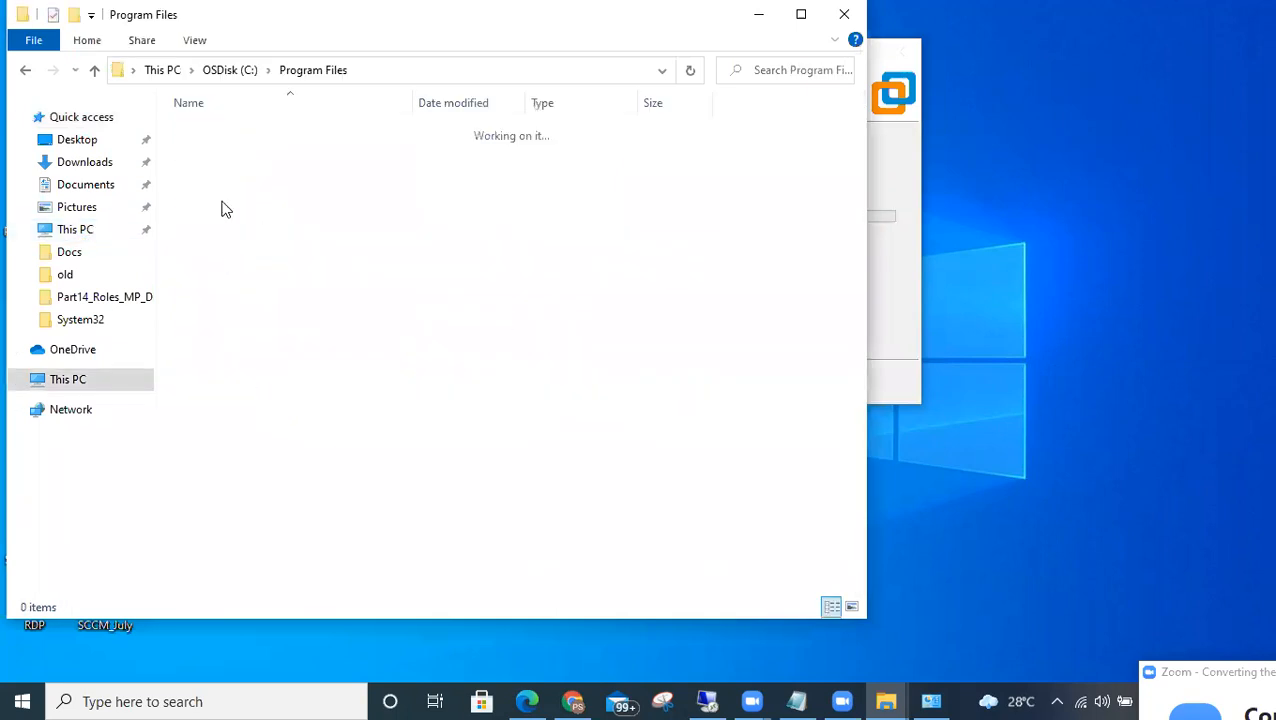
{"action": "left_click", "coordinate": [223, 204]}
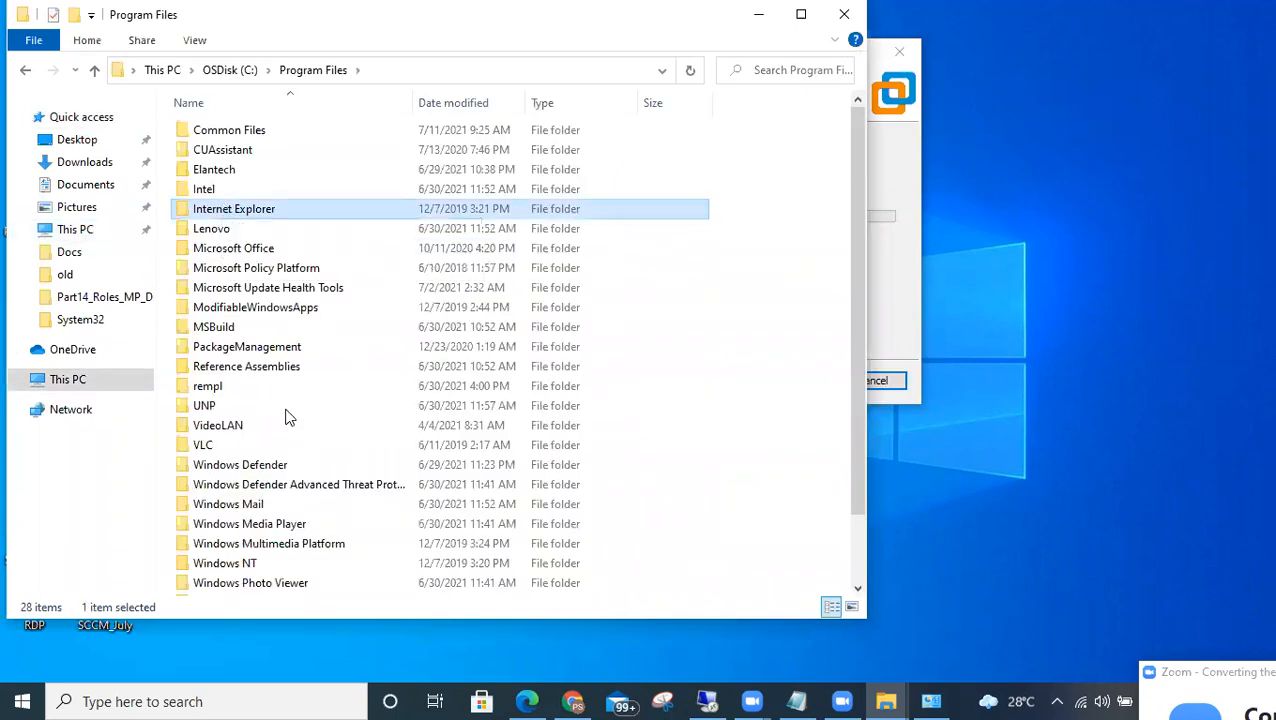
{"action": "left_click", "coordinate": [286, 422]}
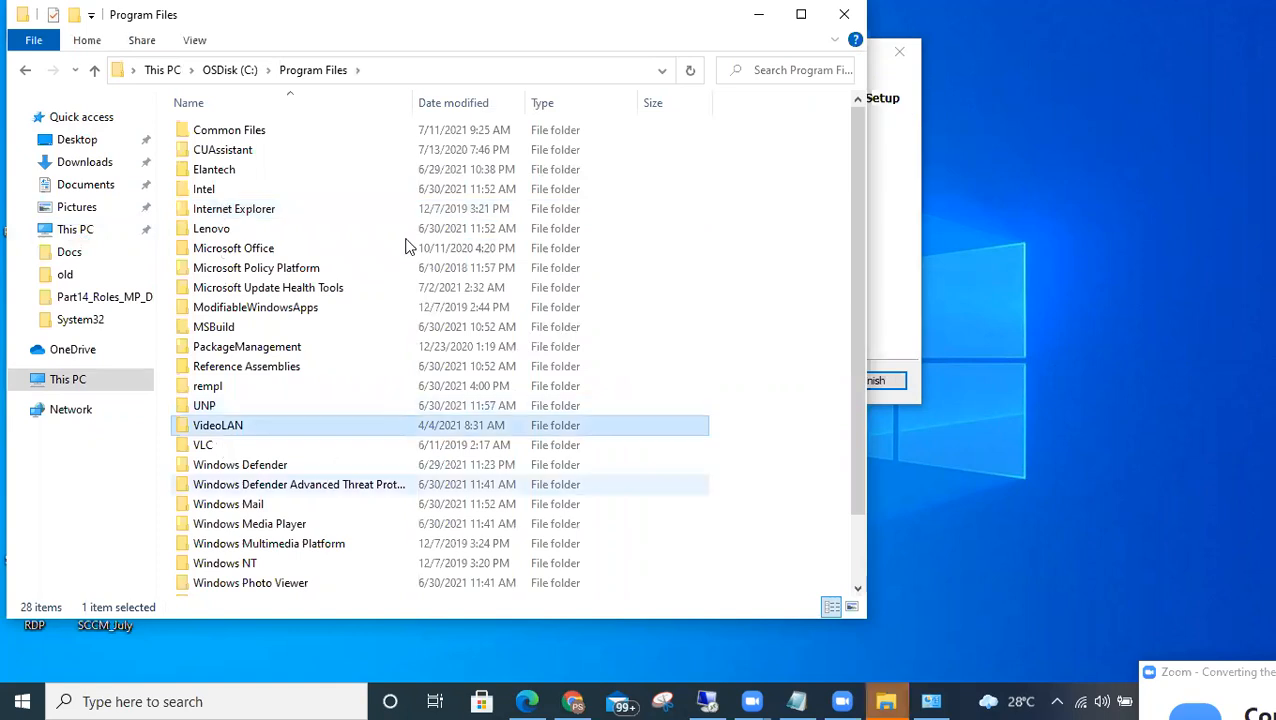
- Open C:\Program Files (x86) and locate the VMware folder
{"action": "left_click", "coordinate": [231, 70]}
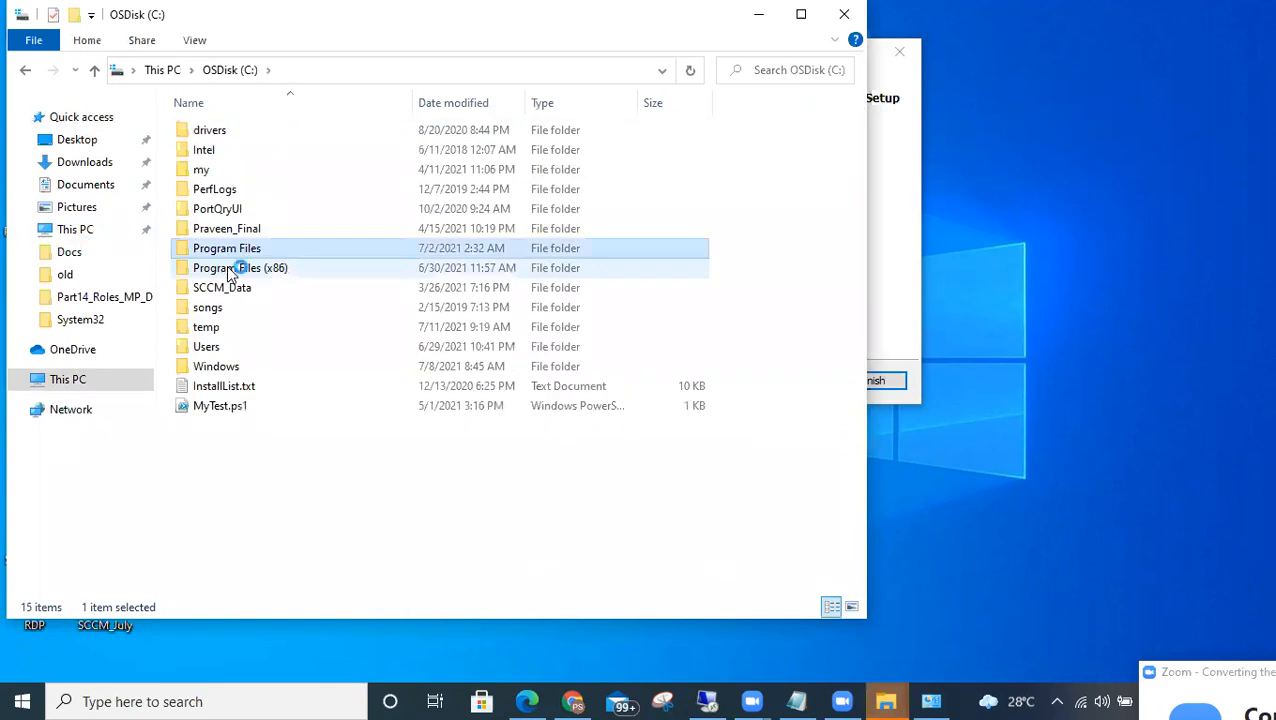
{"action": "left_click", "coordinate": [229, 270]}
{"action": "key", "text": "Return"}
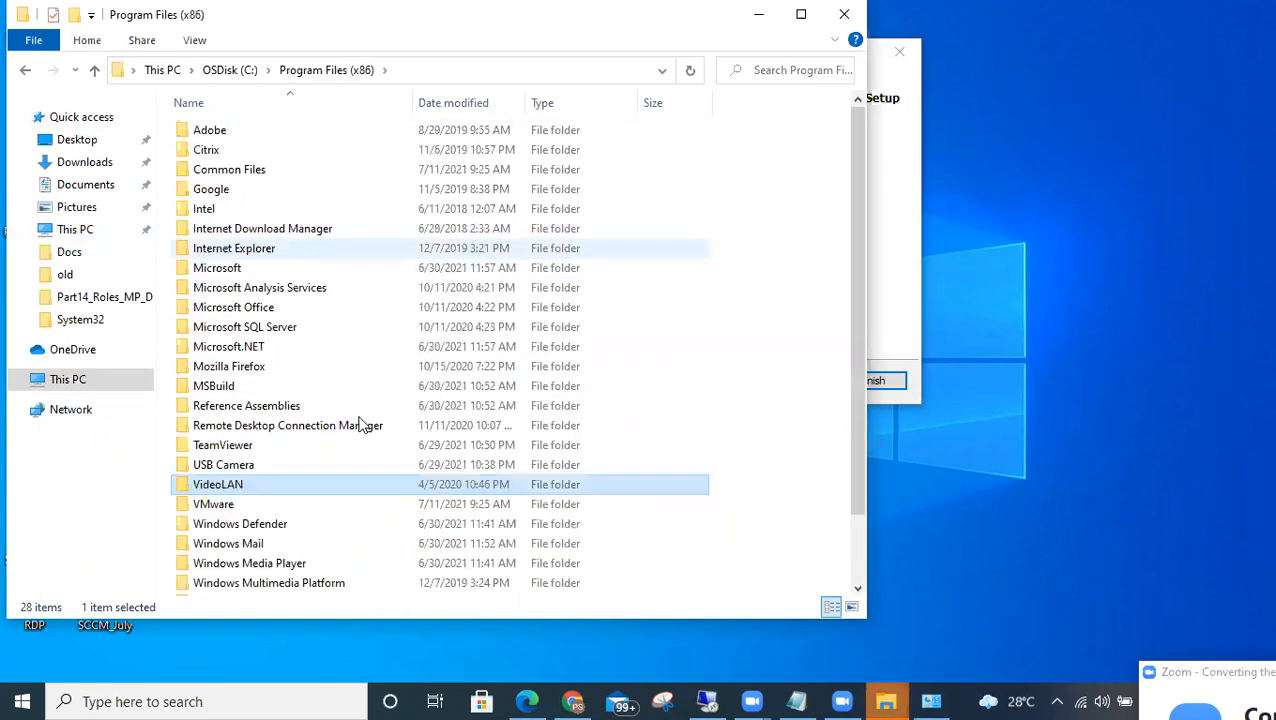
{"action": "left_click", "coordinate": [247, 505]}
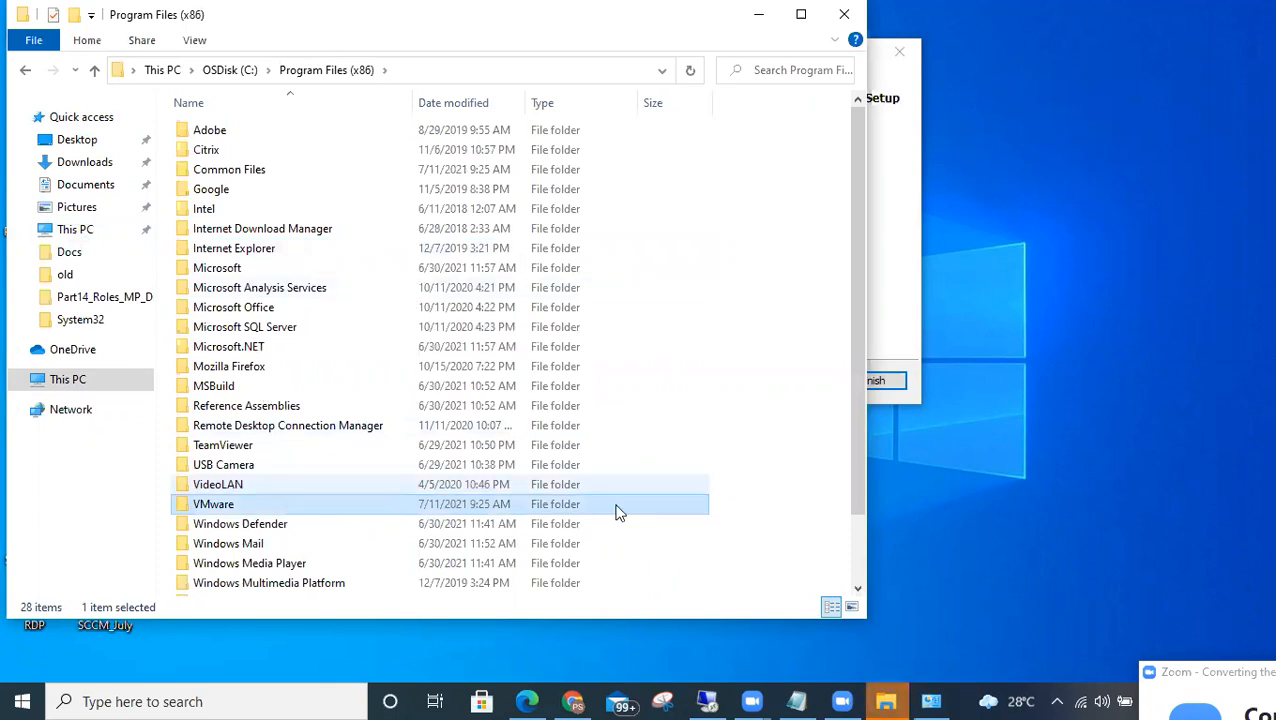
- Minimize File Explorer and finish the VMware Workstation Pro Setup wizard
{"action": "left_click", "coordinate": [759, 15]}
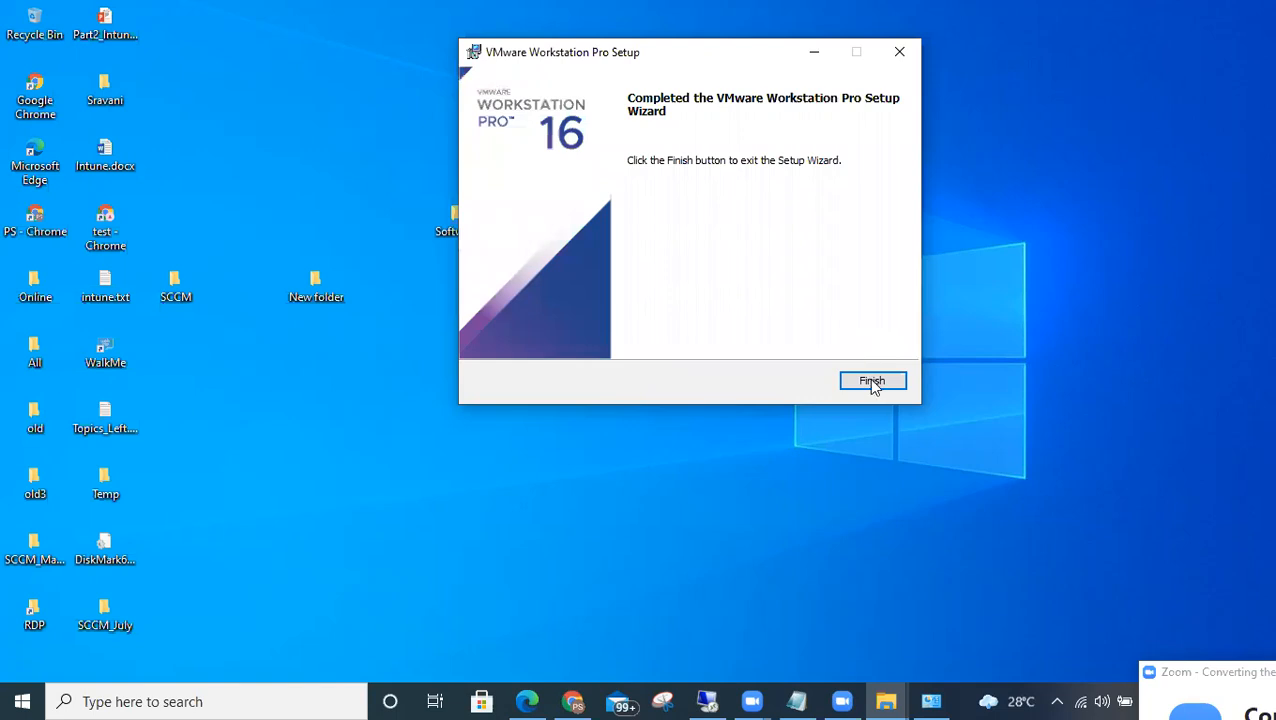
{"action": "left_click", "coordinate": [872, 381]}
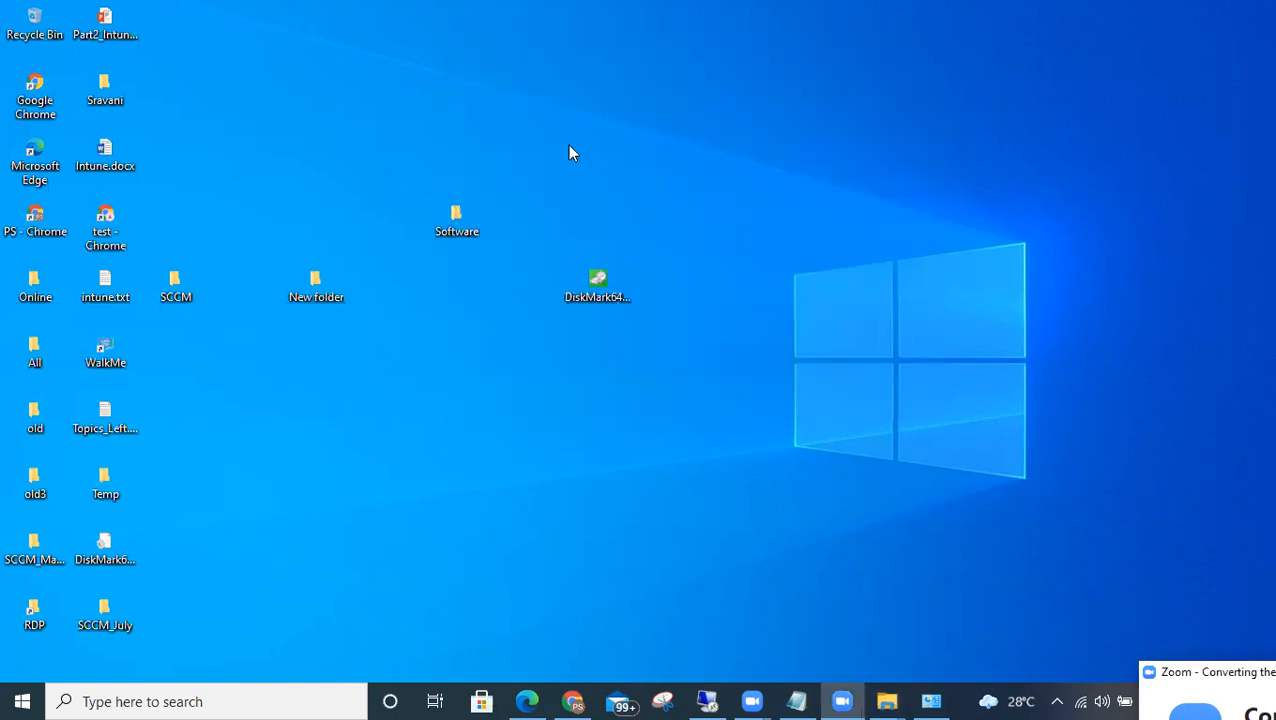
- Refresh the installed programs list in Programs and Features and look through it for VMware Workstation
{"action": "left_click", "coordinate": [925, 698]}
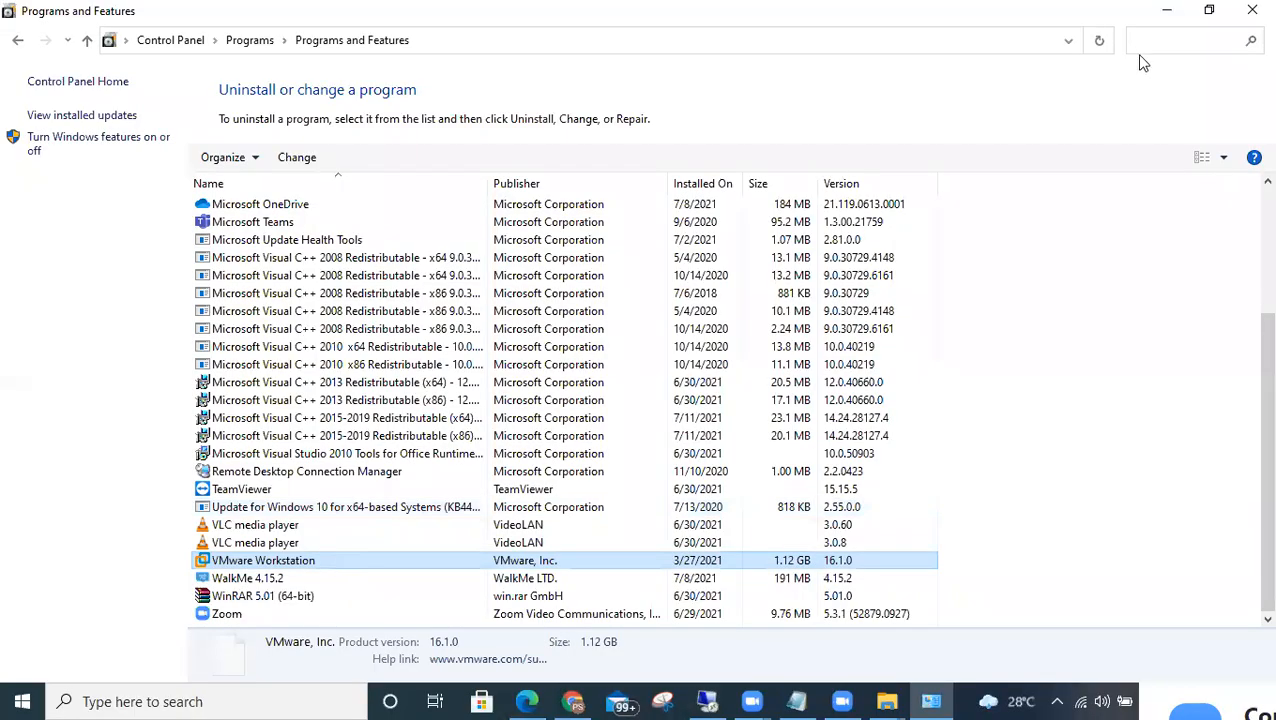
{"action": "left_click", "coordinate": [1104, 45]}
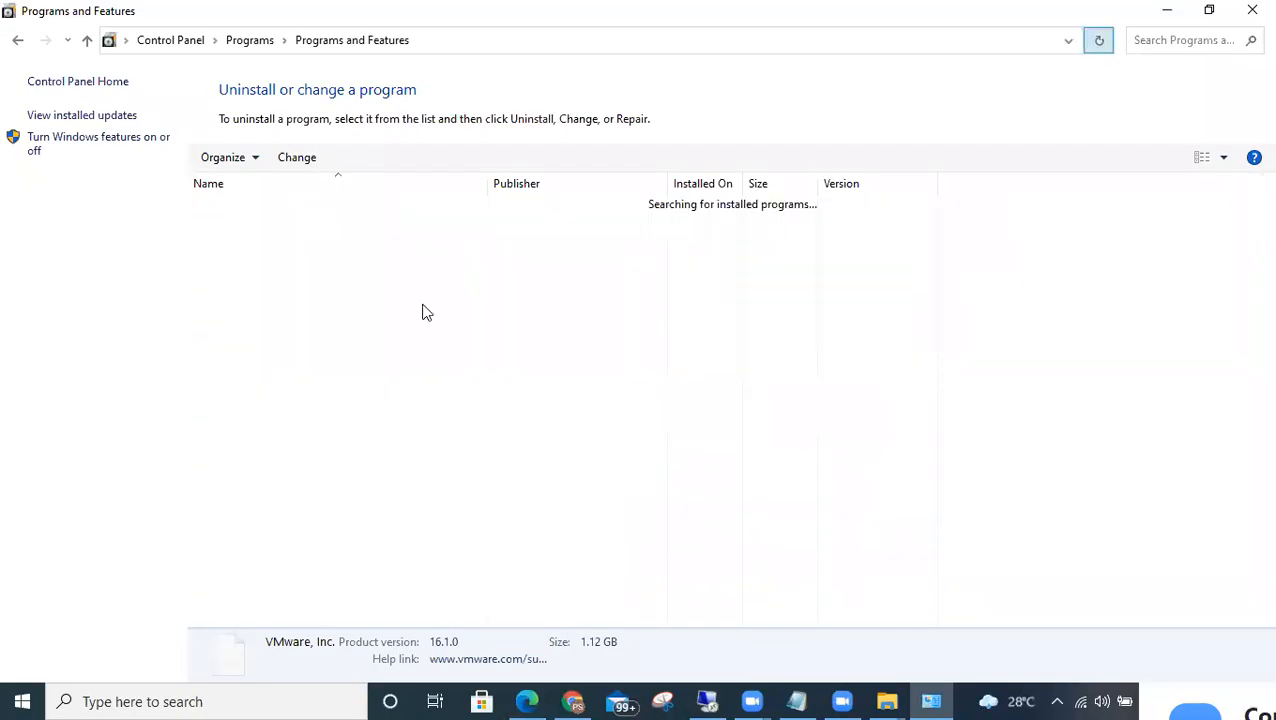
{"action": "scroll", "coordinate": [393, 271], "scroll_direction": "down", "scroll_amount": 3}
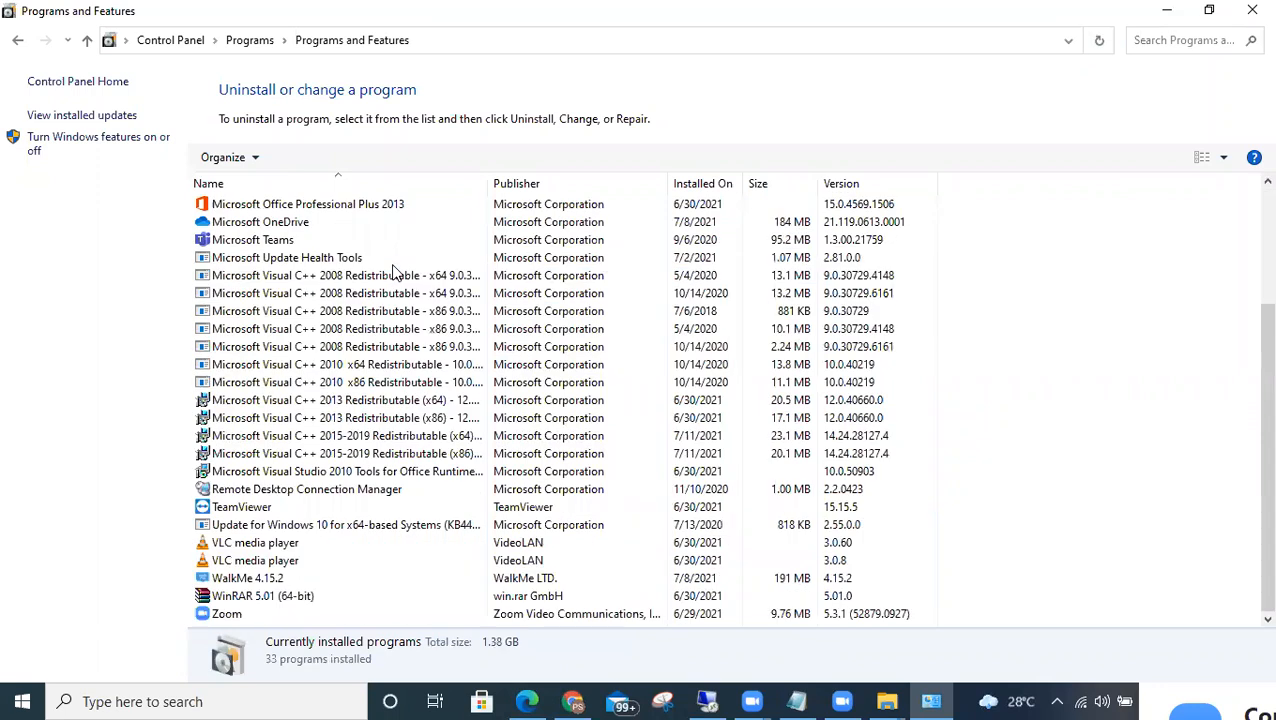
{"action": "scroll", "coordinate": [393, 271], "scroll_direction": "up", "scroll_amount": 3}
{"action": "scroll", "coordinate": [393, 271], "scroll_direction": "down", "scroll_amount": 3}
{"action": "scroll", "coordinate": [393, 271], "scroll_direction": "up", "scroll_amount": 3}
{"action": "scroll", "coordinate": [393, 271], "scroll_direction": "down", "scroll_amount": 3}
{"action": "scroll", "coordinate": [396, 273], "scroll_direction": "up", "scroll_amount": 3}
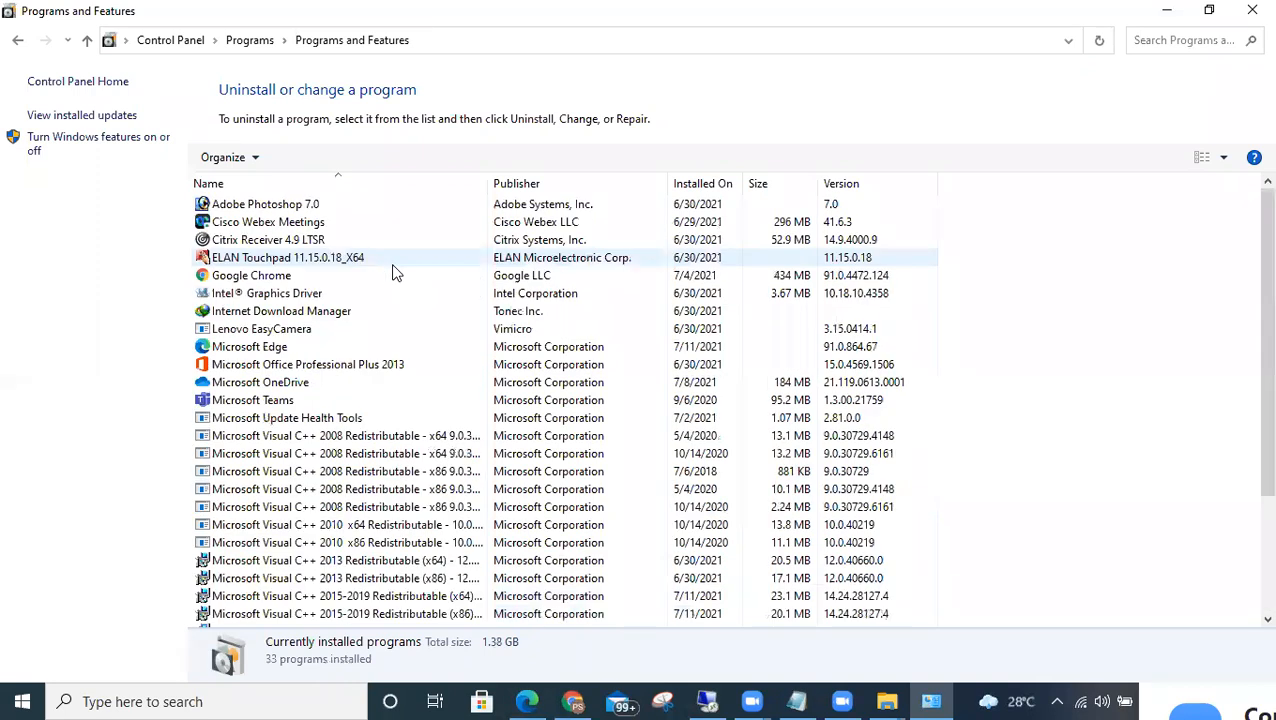
{"action": "scroll", "coordinate": [396, 273], "scroll_direction": "down", "scroll_amount": 3}
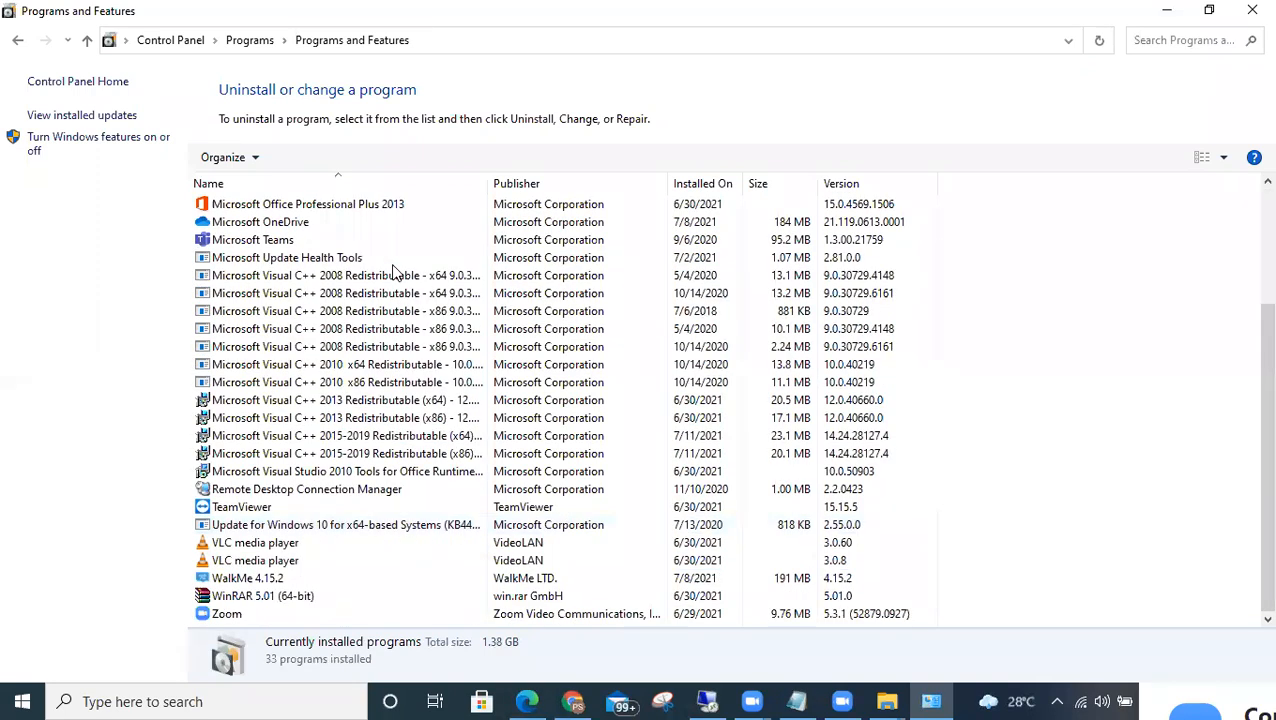
{"action": "scroll", "coordinate": [396, 273], "scroll_direction": "up", "scroll_amount": 3}
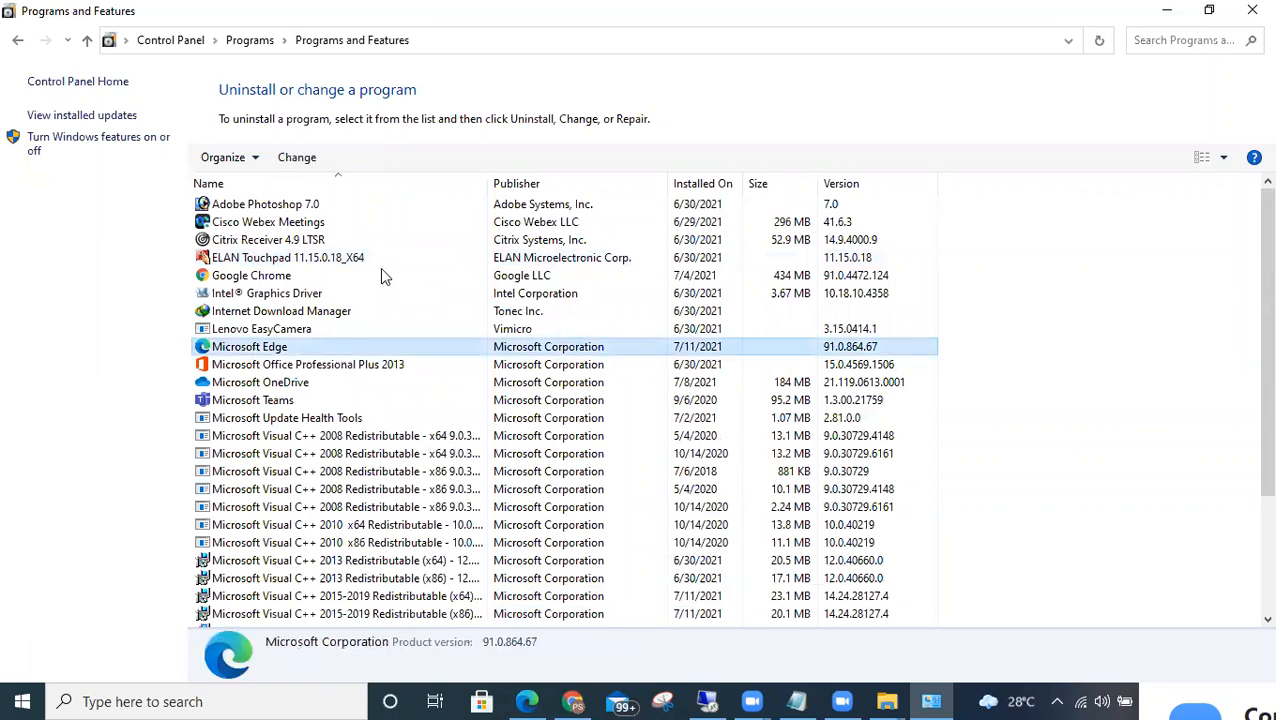
- Compare the actions offered for Microsoft Teams and VLC media player 3.0.8 in the installed programs list
{"action": "left_click", "coordinate": [295, 400]}
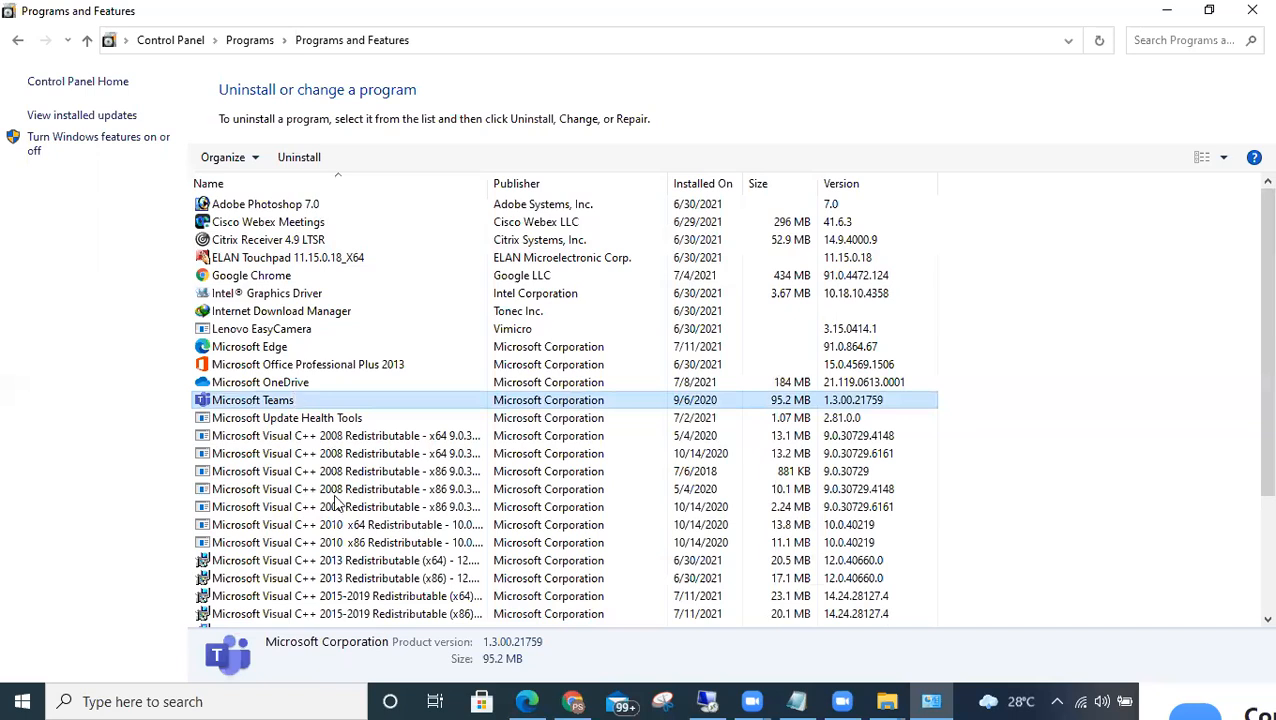
{"action": "scroll", "coordinate": [300, 538], "scroll_direction": "down", "scroll_amount": 3}
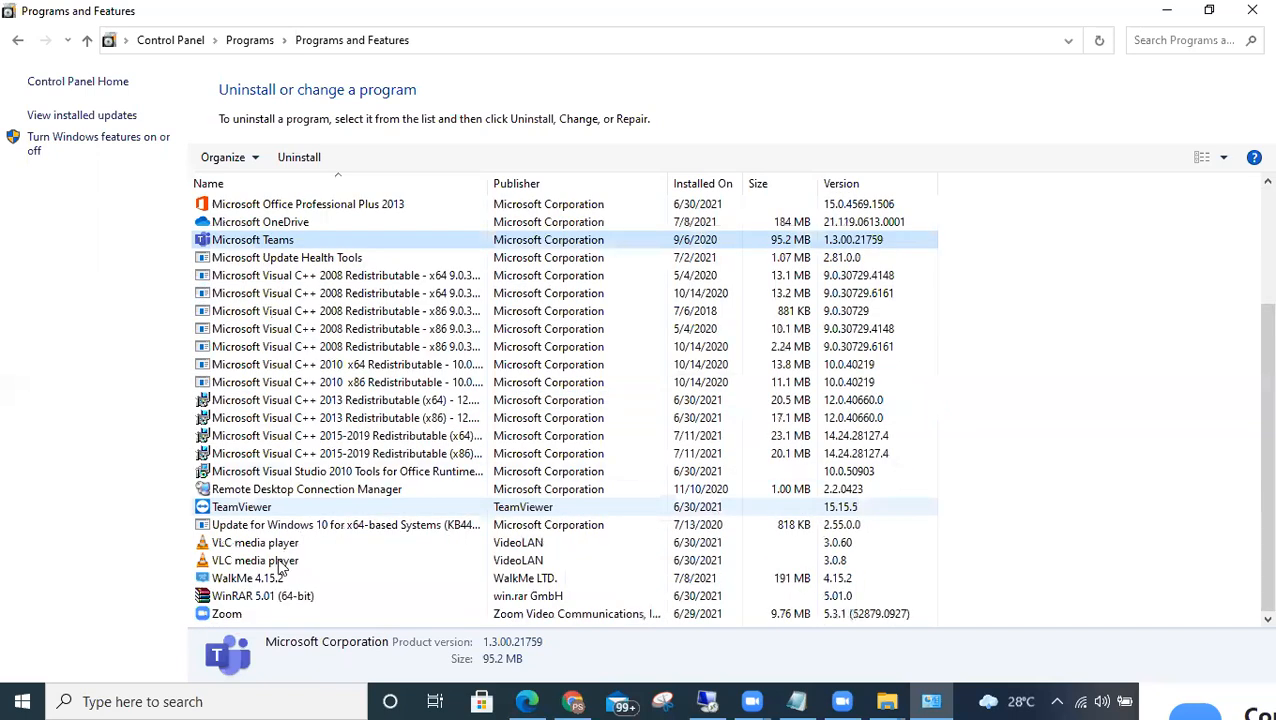
{"action": "left_click", "coordinate": [283, 562]}
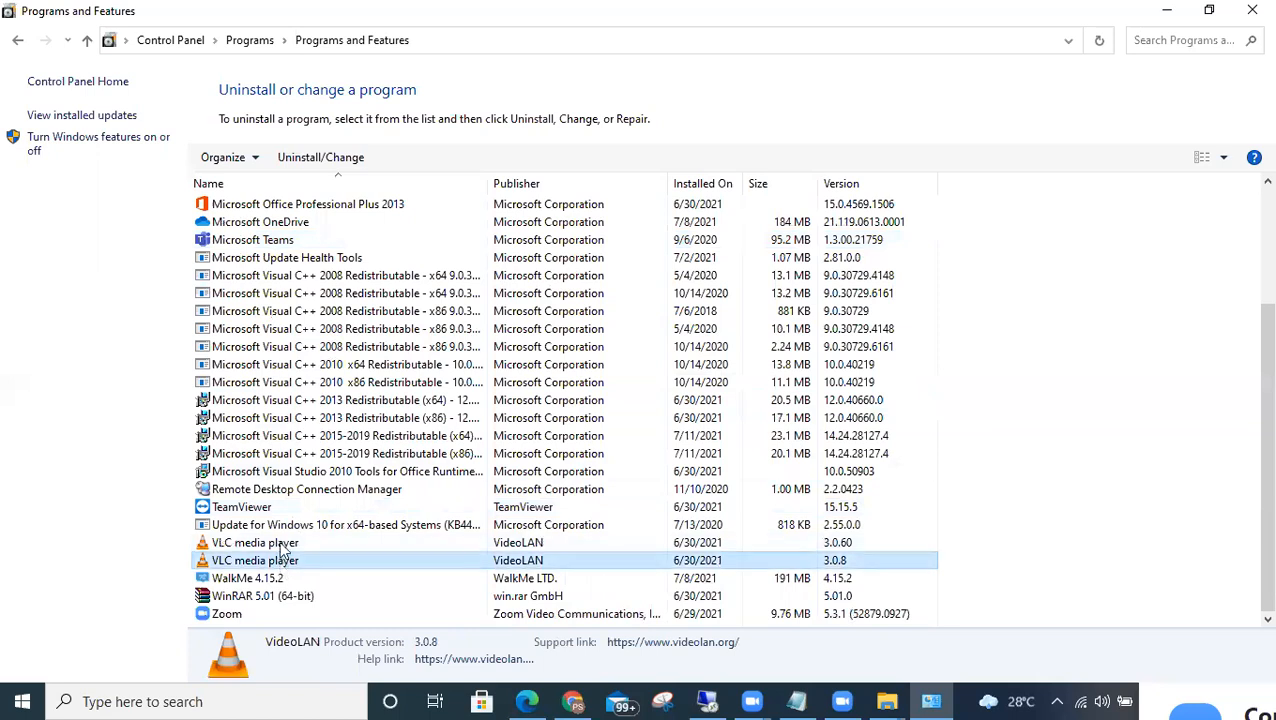
- Uninstall VLC media player 3.0.60, leaving its preferences and cache undeleted, and close the finished uninstaller
{"action": "left_click", "coordinate": [330, 541]}
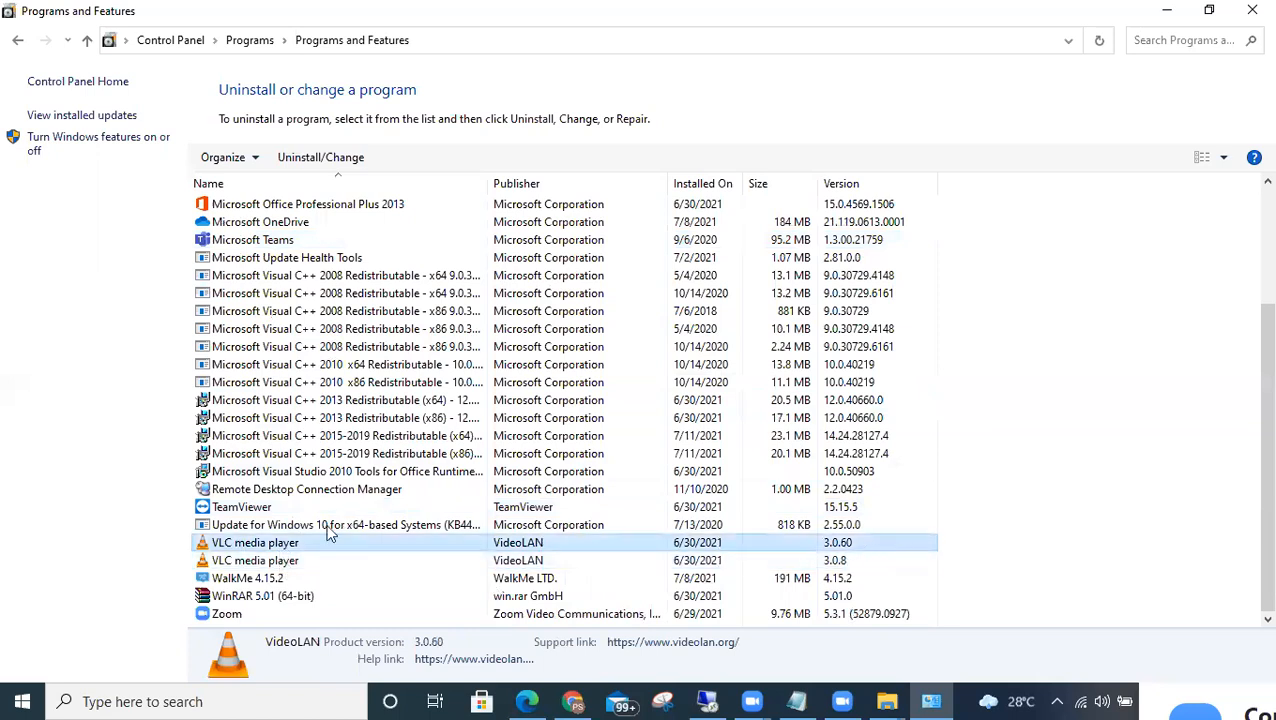
{"action": "left_click", "coordinate": [853, 551]}
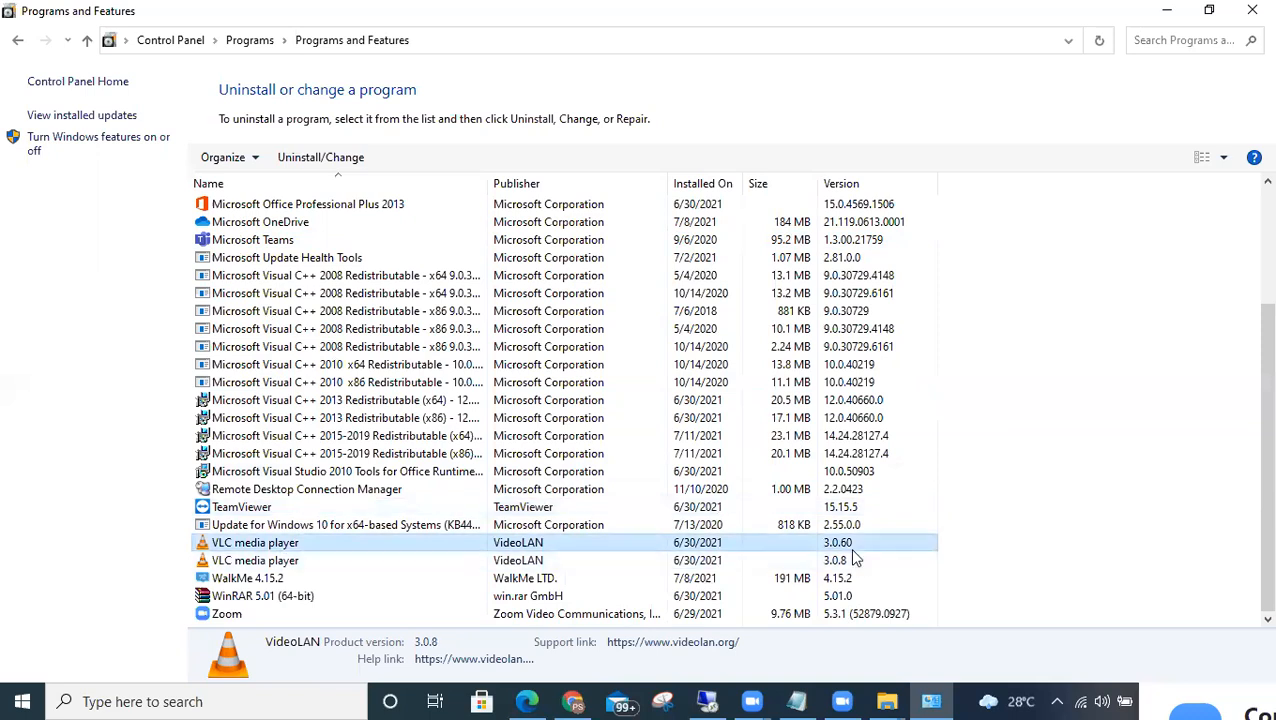
{"action": "left_click", "coordinate": [352, 160]}
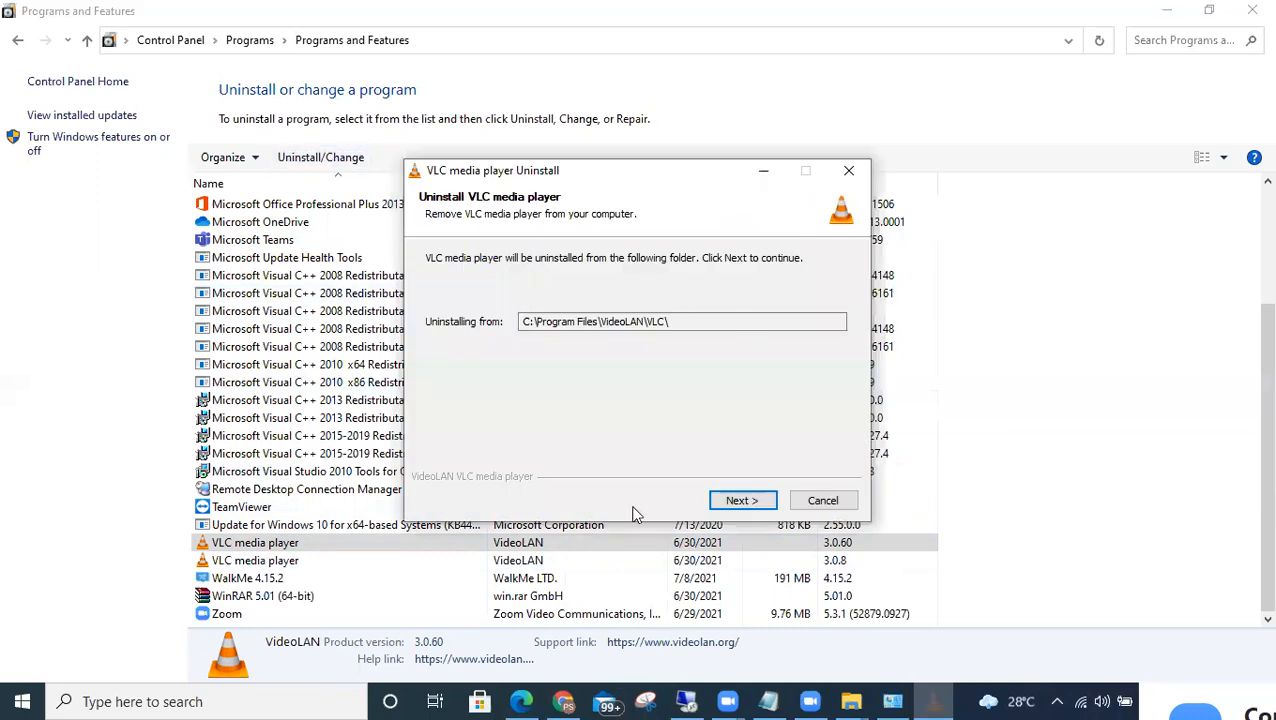
{"action": "left_click", "coordinate": [737, 502]}
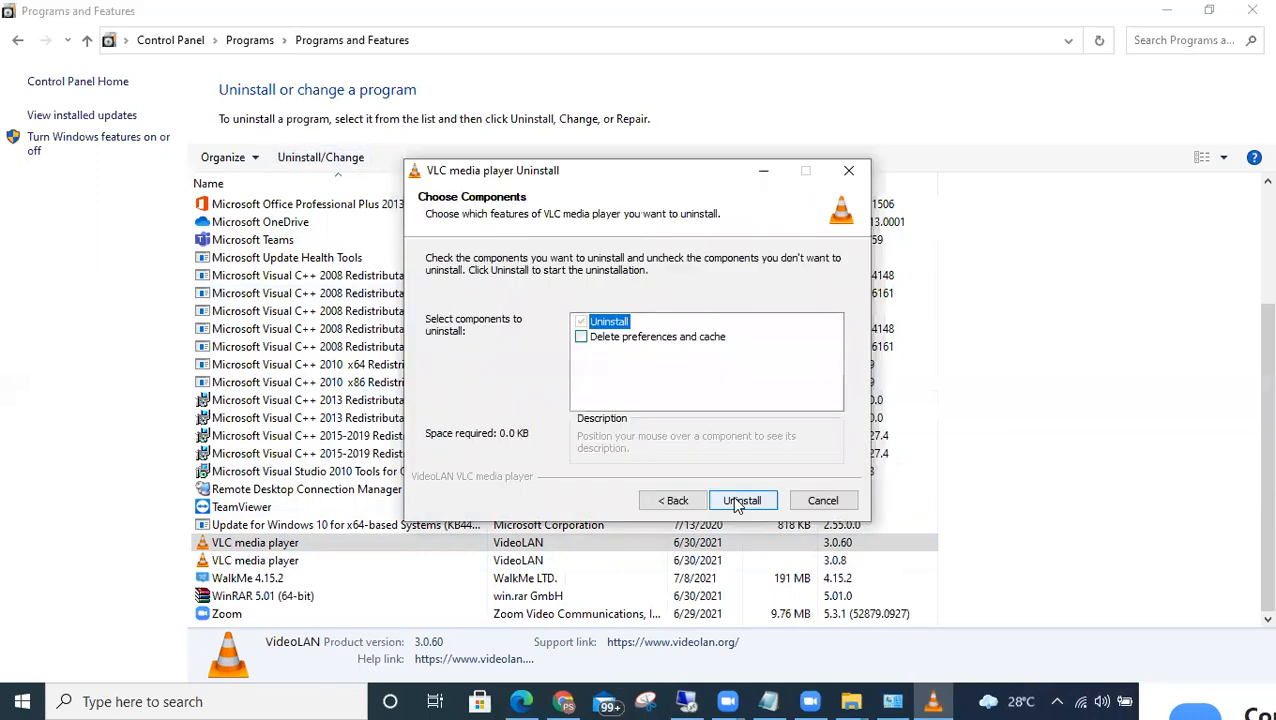
{"action": "left_click", "coordinate": [737, 501]}
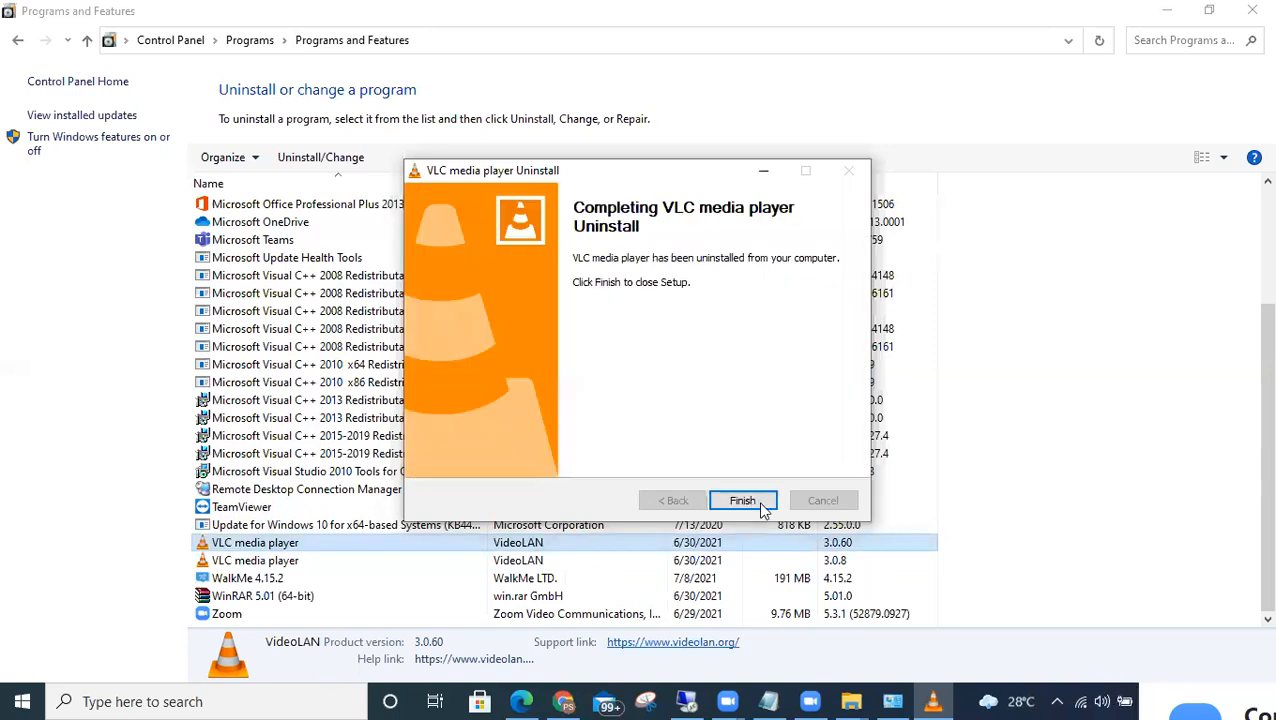
{"action": "left_click", "coordinate": [742, 500]}
- Uninstall WalkMe 4.15.2, look through the installed programs list, and close Programs and Features
{"action": "left_click", "coordinate": [320, 580]}
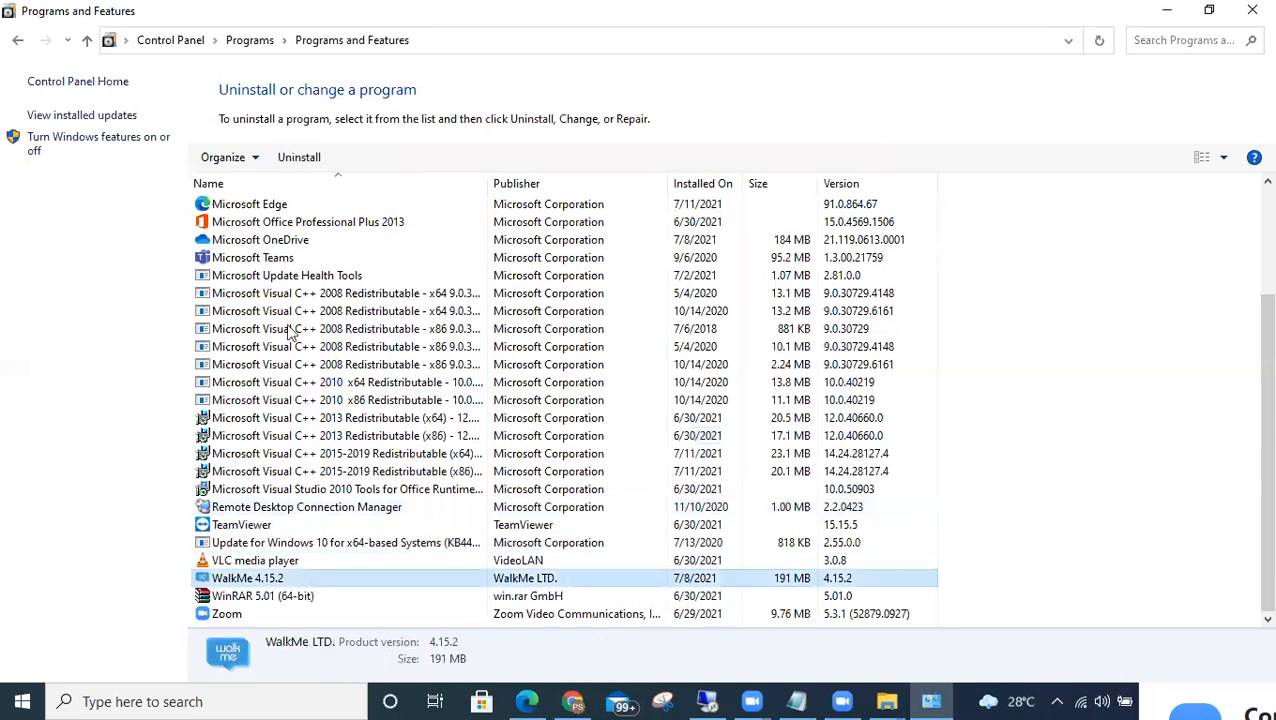
{"action": "left_click", "coordinate": [304, 160]}
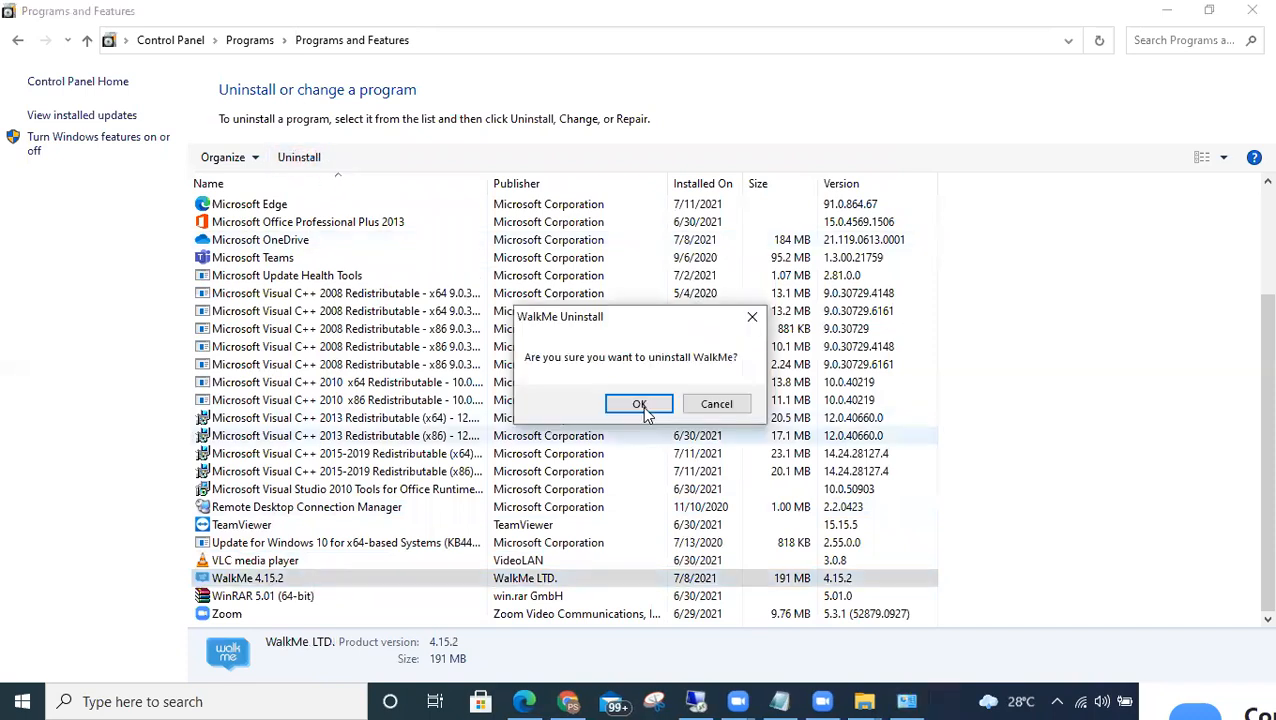
{"action": "left_click", "coordinate": [640, 405]}
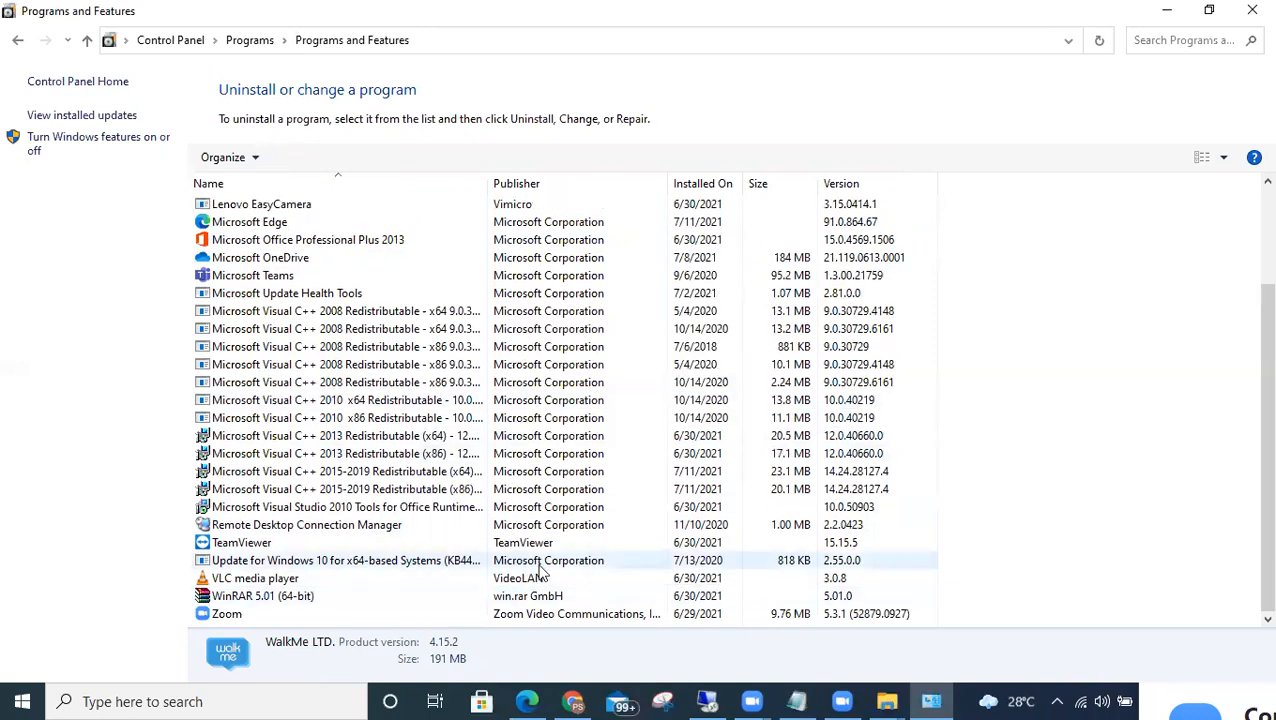
{"action": "scroll", "coordinate": [541, 570], "scroll_direction": "up", "scroll_amount": 3}
{"action": "scroll", "coordinate": [541, 570], "scroll_direction": "down", "scroll_amount": 3}
{"action": "scroll", "coordinate": [541, 570], "scroll_direction": "up", "scroll_amount": 3}
{"action": "left_click", "coordinate": [1252, 10]}
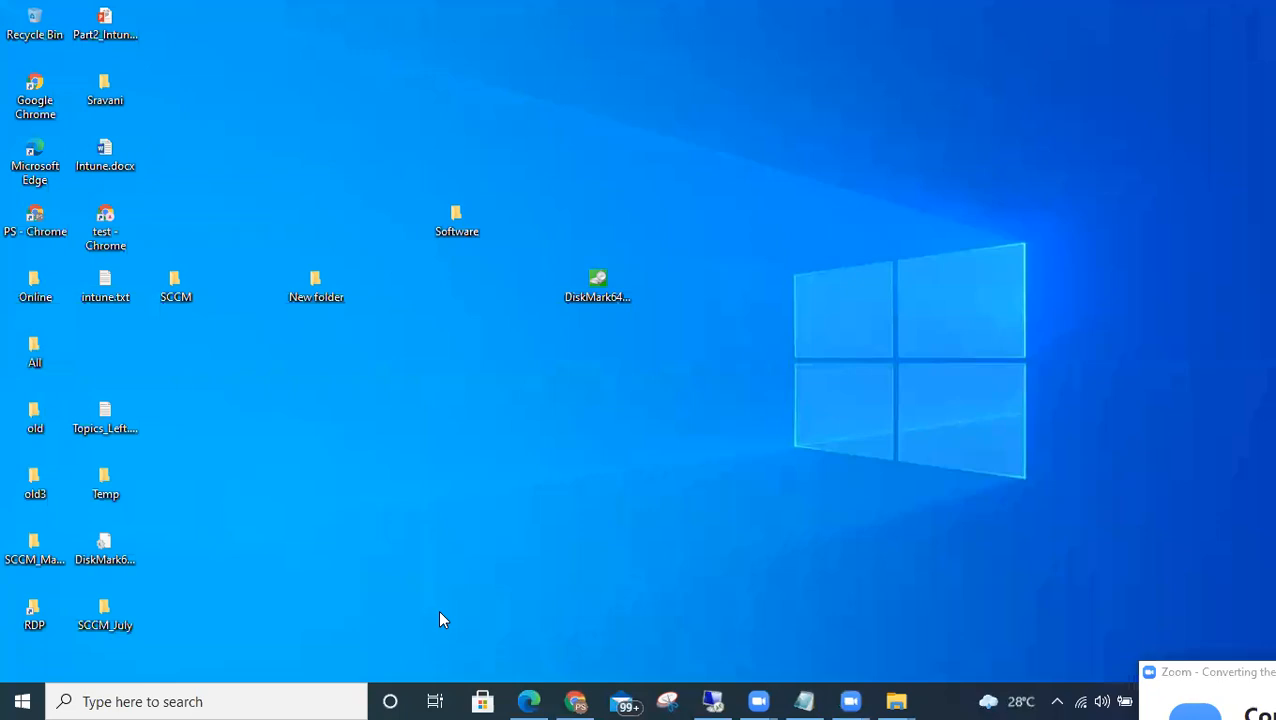
- Refresh C:\Program Files (x86) in File Explorer and inspect the VMware\VMware Workstation folder for leftover files
{"action": "left_click", "coordinate": [897, 701]}
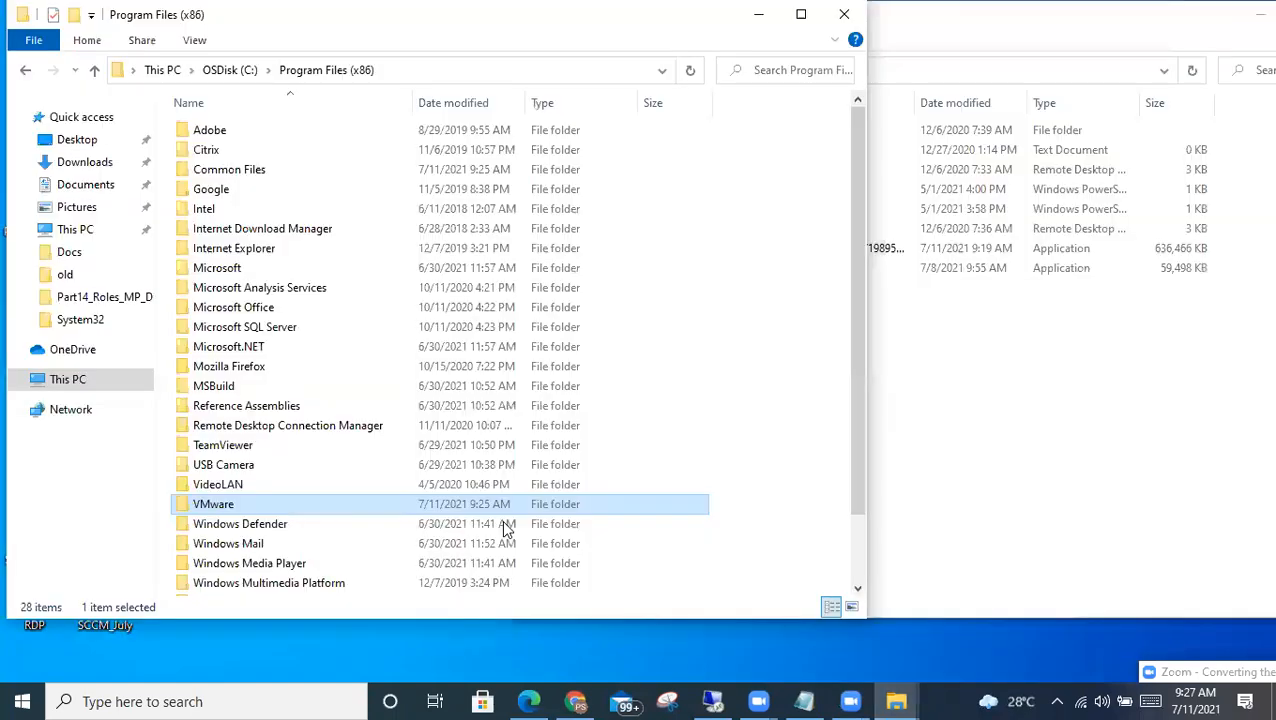
{"action": "left_click", "coordinate": [693, 71]}
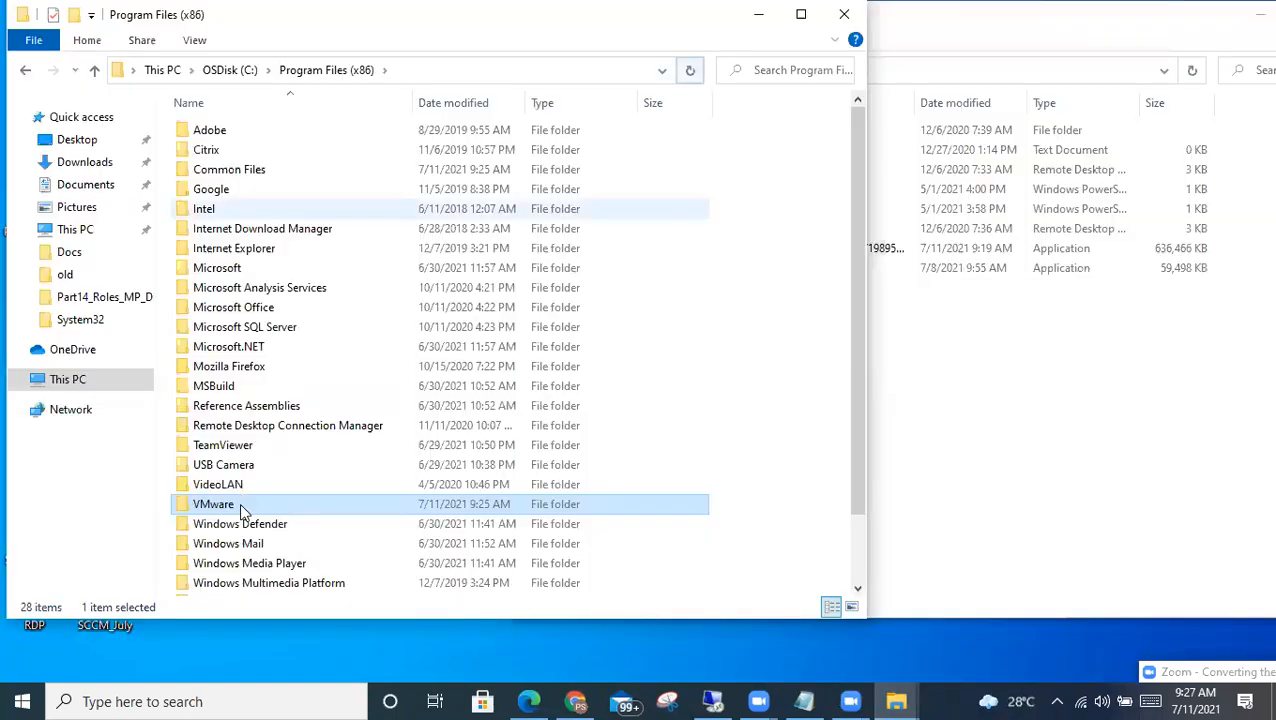
{"action": "key", "text": "Return"}
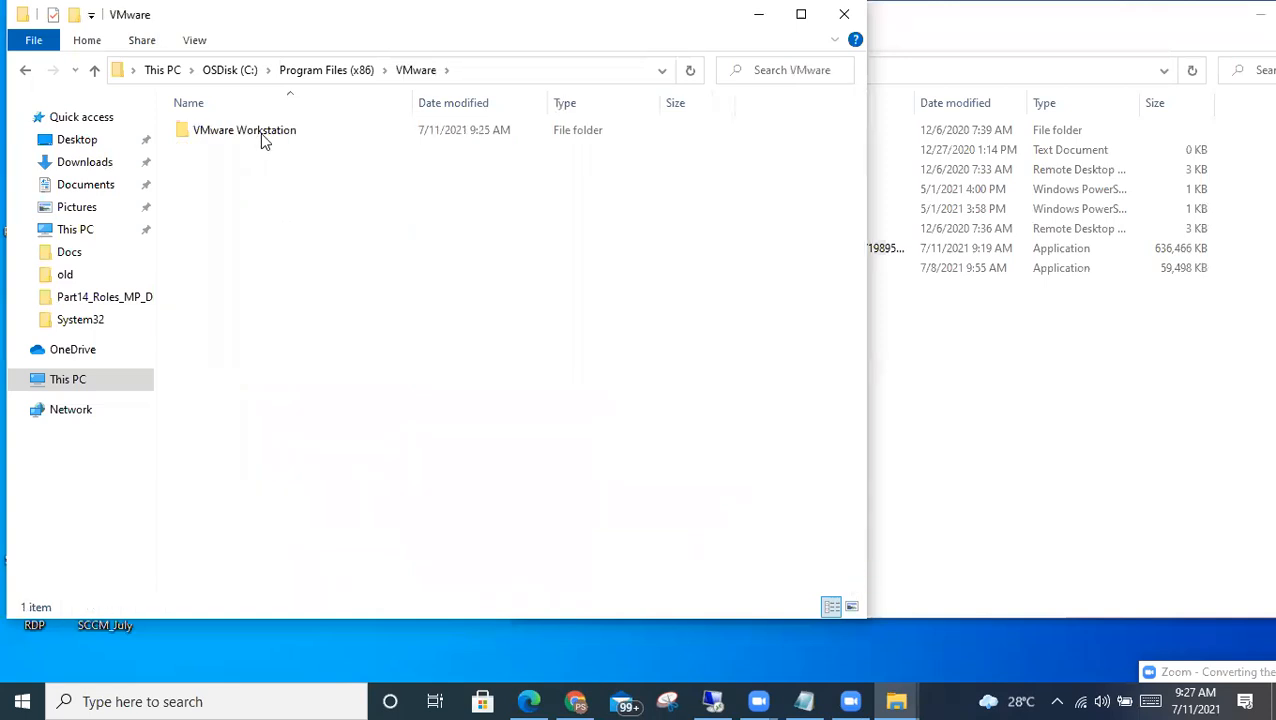
{"action": "double_click", "coordinate": [260, 133]}
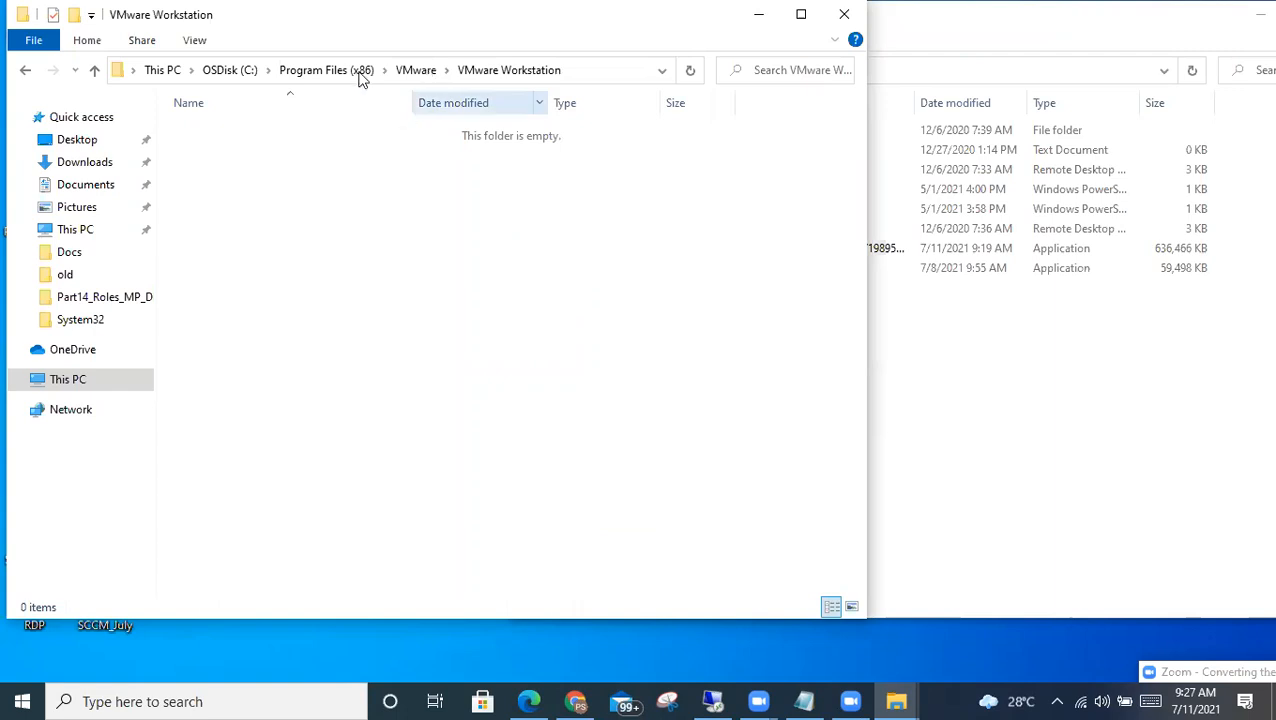
{"action": "key", "text": "alt+Up"}
{"action": "key", "text": "alt+Up"}
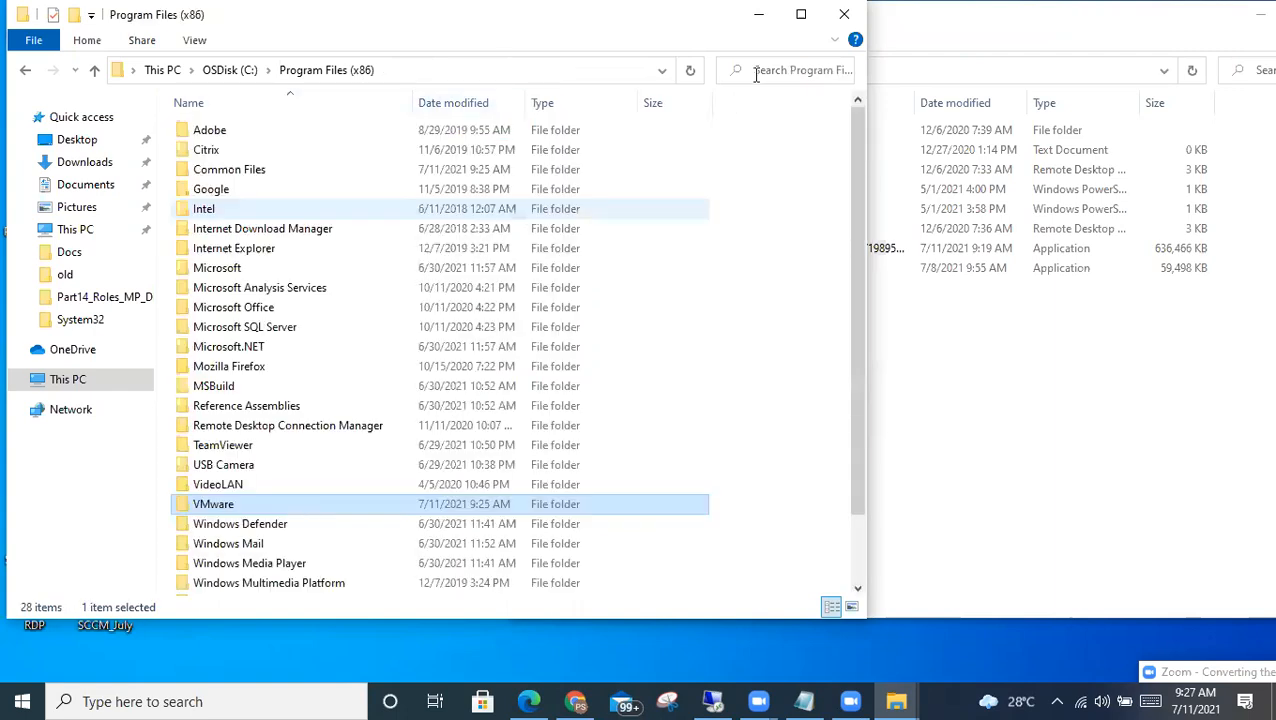
{"action": "left_click", "coordinate": [759, 14]}
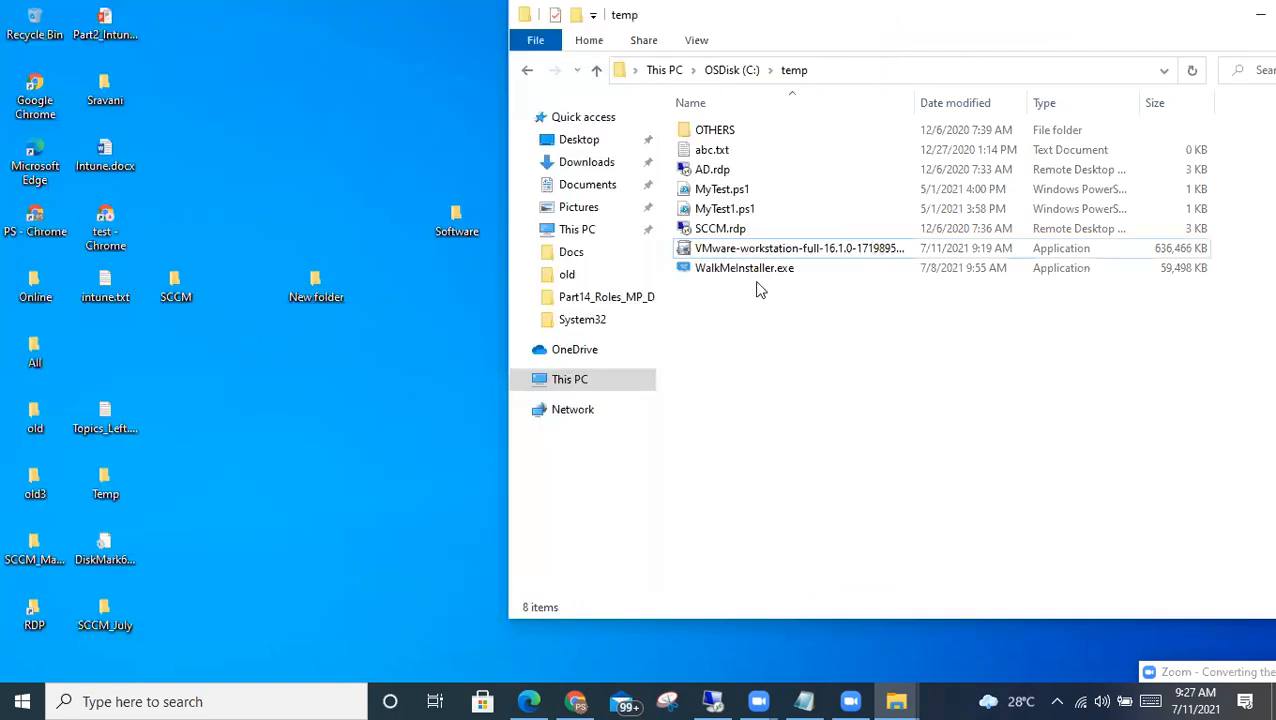
- Launch the VMware-workstation-full-16.1.0 installer from C:\temp and minimize the File Explorer window
{"action": "double_click", "coordinate": [730, 252]}
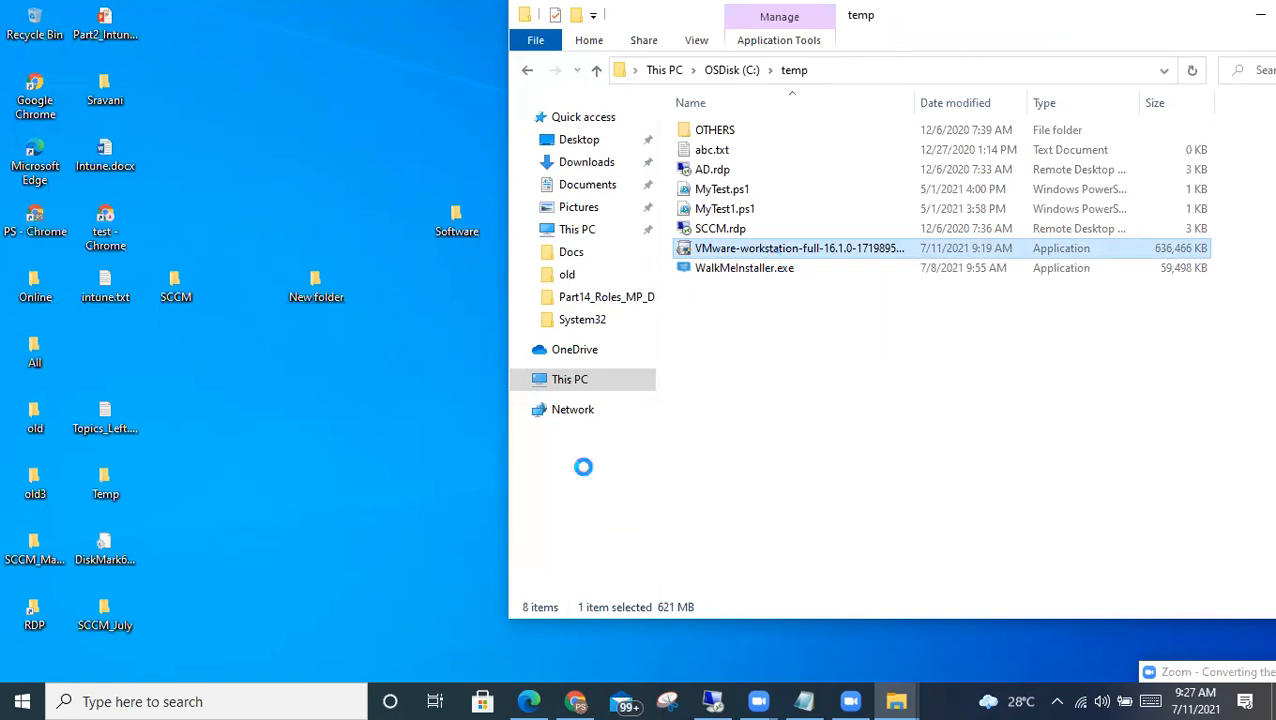
{"action": "left_click", "coordinate": [1260, 15]}
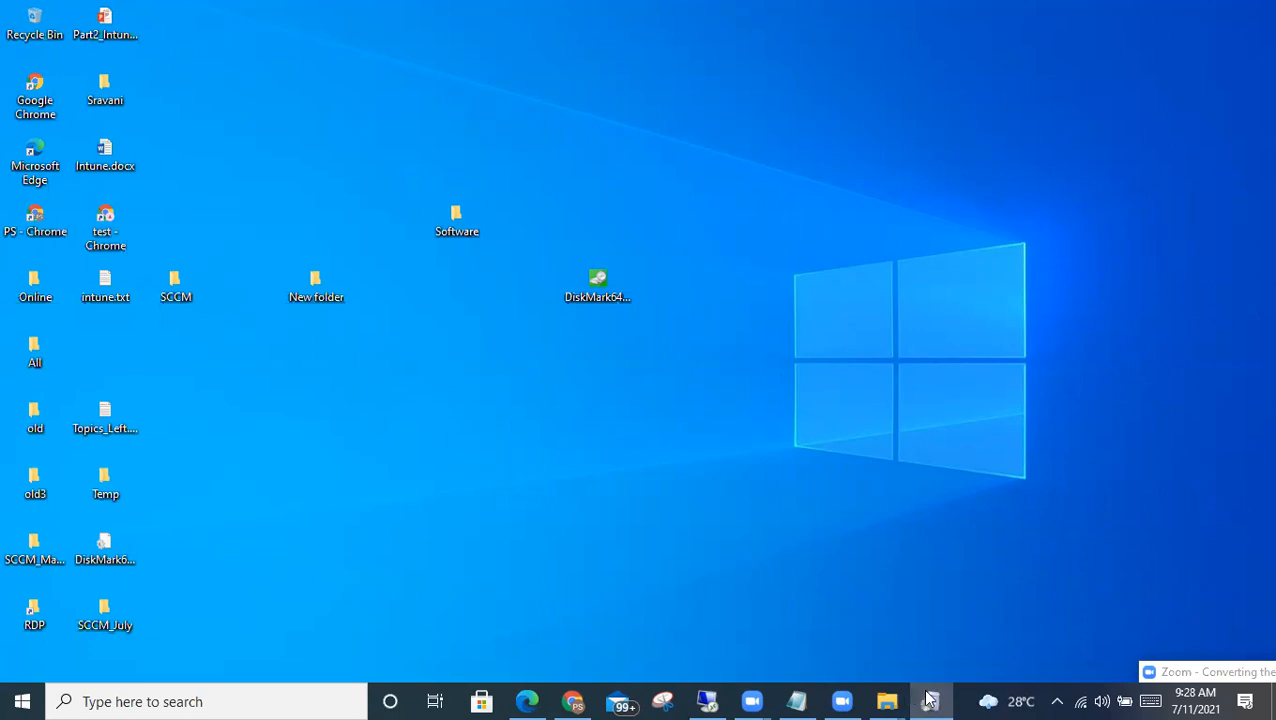
{"action": "mouse_move", "coordinate": [928, 698]}
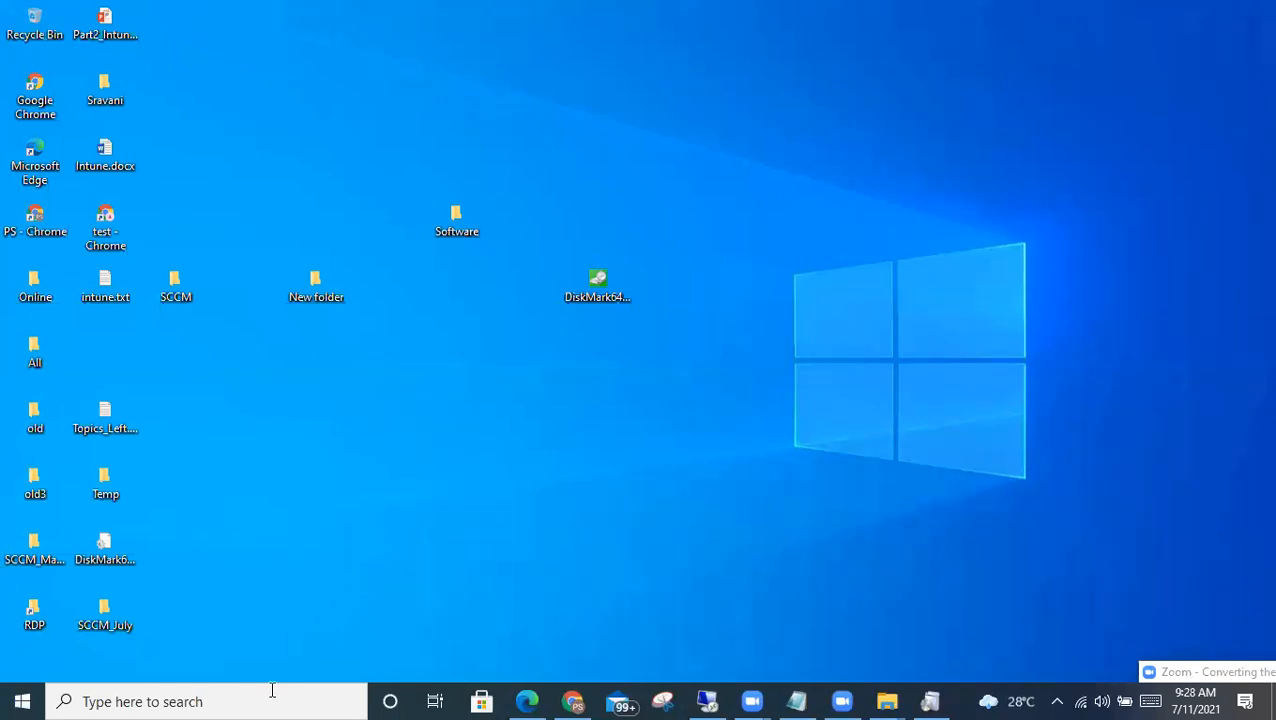
{"action": "key", "text": "XF86AudioLowerVolume"}
{"action": "key", "text": "XF86AudioLowerVolume"}
{"action": "key", "text": "XF86AudioLowerVolume"}
{"action": "key", "text": "XF86AudioLowerVolume"}
{"action": "key", "text": "XF86AudioLowerVolume"}
{"action": "key", "text": "XF86AudioLowerVolume"}
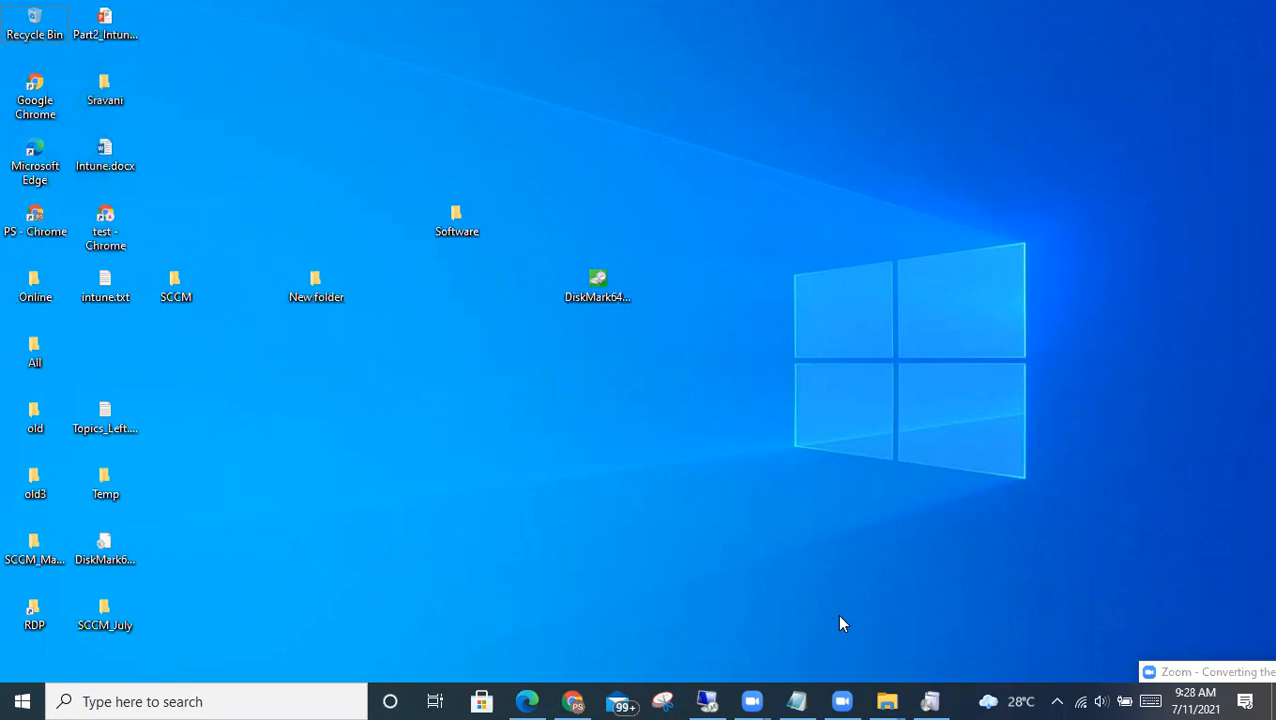
{"action": "key", "text": "XF86AudioRaiseVolume"}
{"action": "key", "text": "XF86AudioRaiseVolume"}
{"action": "key", "text": "XF86AudioRaiseVolume"}
{"action": "key", "text": "XF86AudioRaiseVolume"}
{"action": "key", "text": "XF86AudioRaiseVolume"}
{"action": "key", "text": "XF86AudioRaiseVolume"}
{"action": "key", "text": "XF86AudioRaiseVolume"}
{"action": "key", "text": "XF86AudioRaiseVolume"}
{"action": "key", "text": "XF86AudioRaiseVolume"}
{"action": "key", "text": "XF86AudioRaiseVolume"}
{"action": "key", "text": "XF86AudioRaiseVolume"}
{"action": "key", "text": "XF86AudioRaiseVolume"}
{"action": "key", "text": "XF86AudioRaiseVolume"}
{"action": "key", "text": "XF86AudioRaiseVolume"}
{"action": "key", "text": "XF86AudioRaiseVolume"}
{"action": "key", "text": "XF86AudioRaiseVolume"}
{"action": "key", "text": "XF86AudioRaiseVolume"}
{"action": "key", "text": "XF86AudioRaiseVolume"}
{"action": "key", "text": "XF86AudioRaiseVolume"}
{"action": "key", "text": "XF86AudioRaiseVolume"}
{"action": "key", "text": "XF86AudioRaiseVolume"}
{"action": "key", "text": "XF86AudioRaiseVolume"}
{"action": "key", "text": "XF86AudioRaiseVolume"}
{"action": "key", "text": "XF86AudioRaiseVolume"}
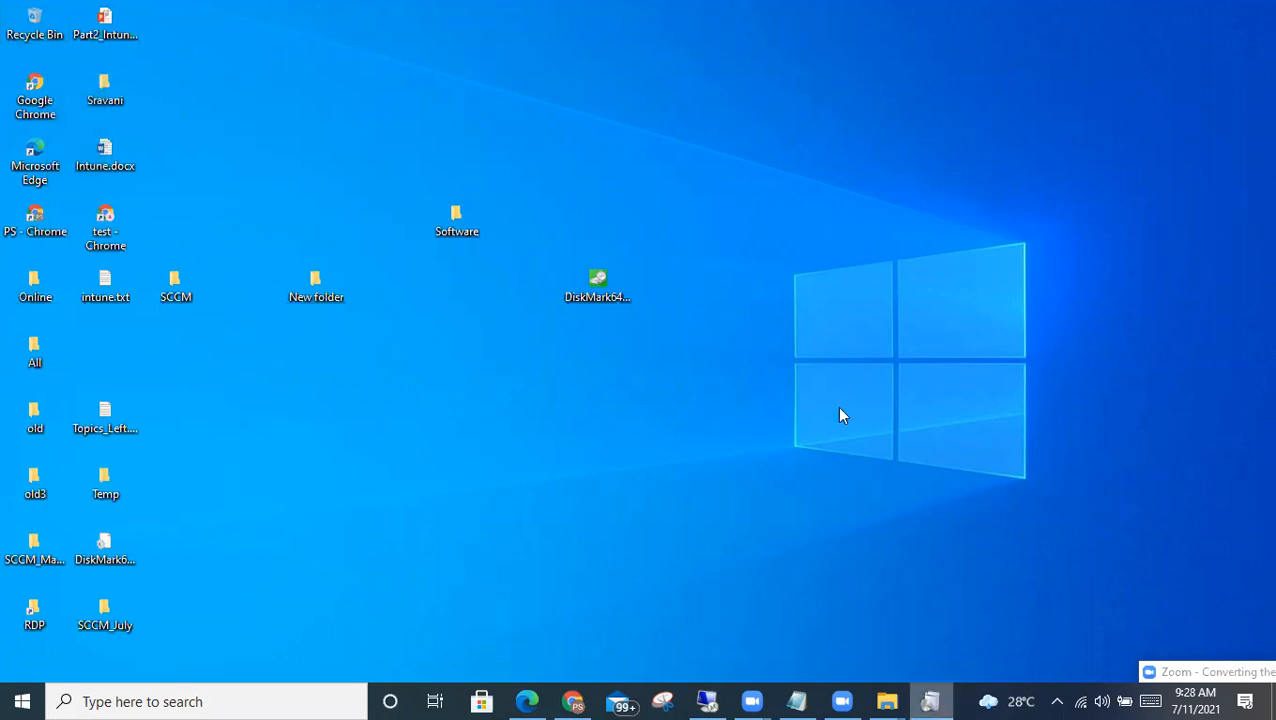
{"action": "right_click", "coordinate": [898, 474]}
{"action": "left_click", "coordinate": [900, 470]}
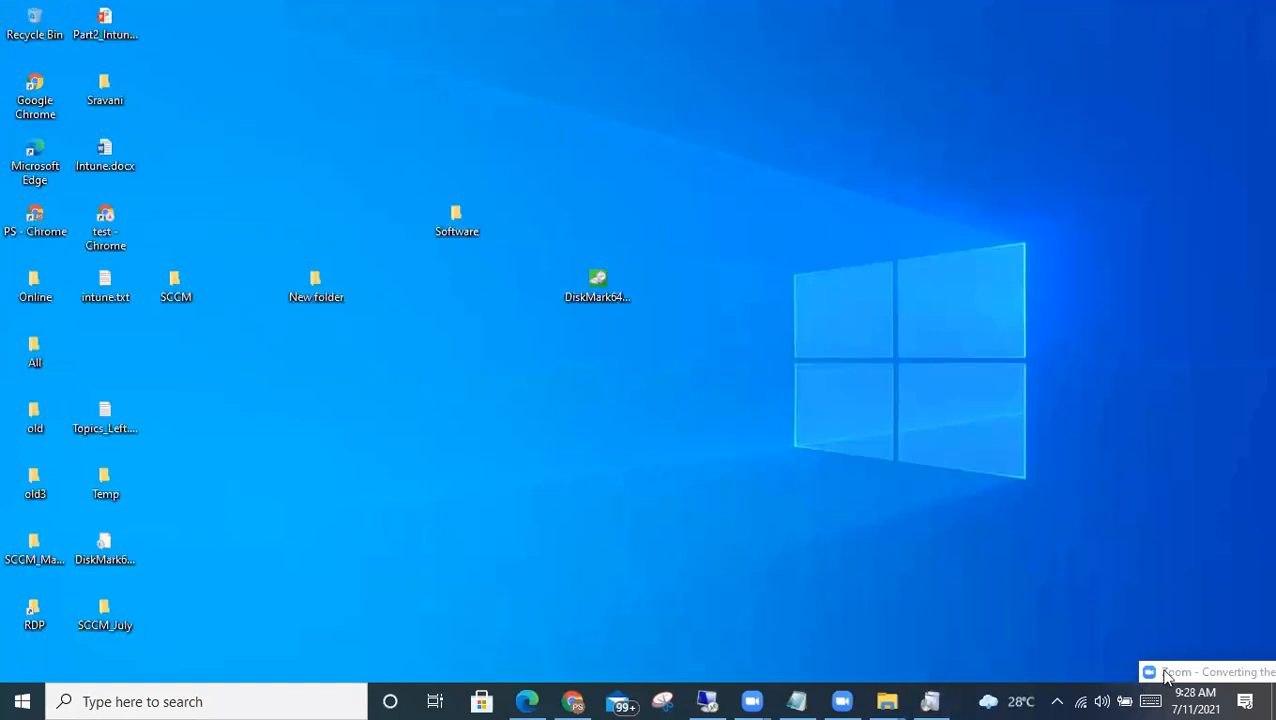
{"action": "double_click", "coordinate": [597, 283]}
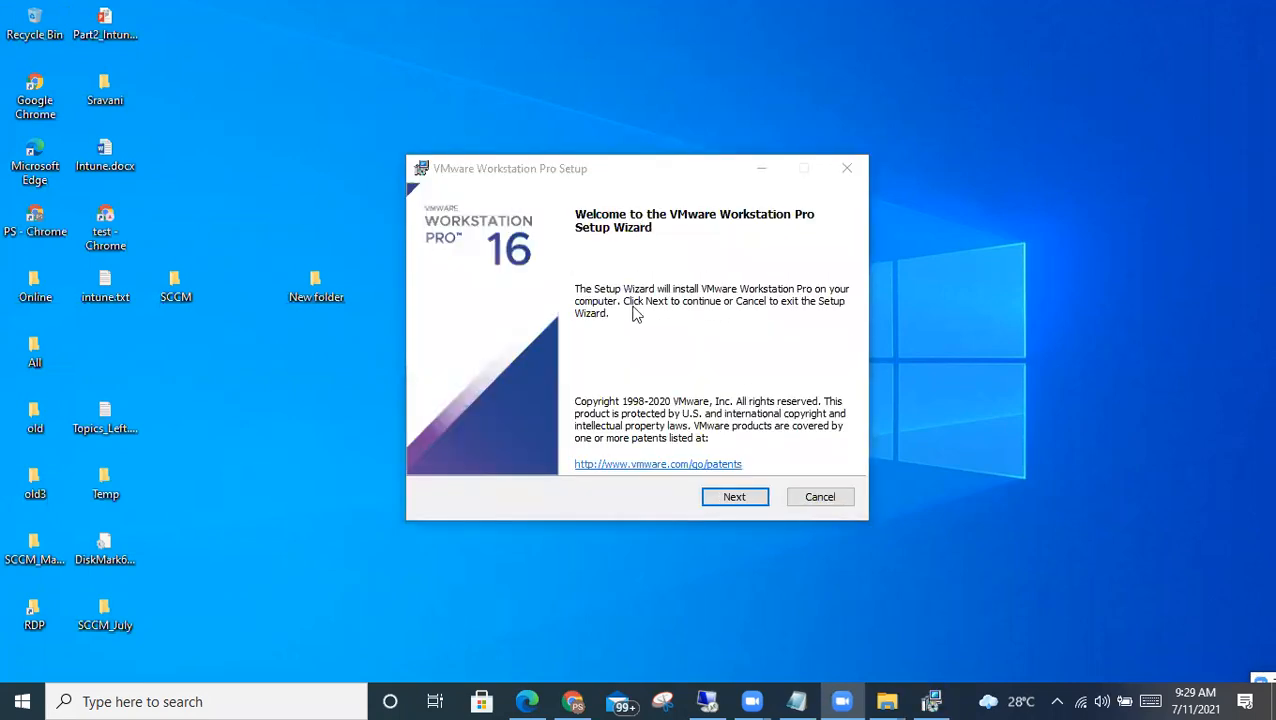
- Advance the VMware Workstation Pro Setup wizard through Custom Setup, keeping the default install folder and options without the Enhanced Keyboard Driver
{"action": "left_click", "coordinate": [735, 500]}
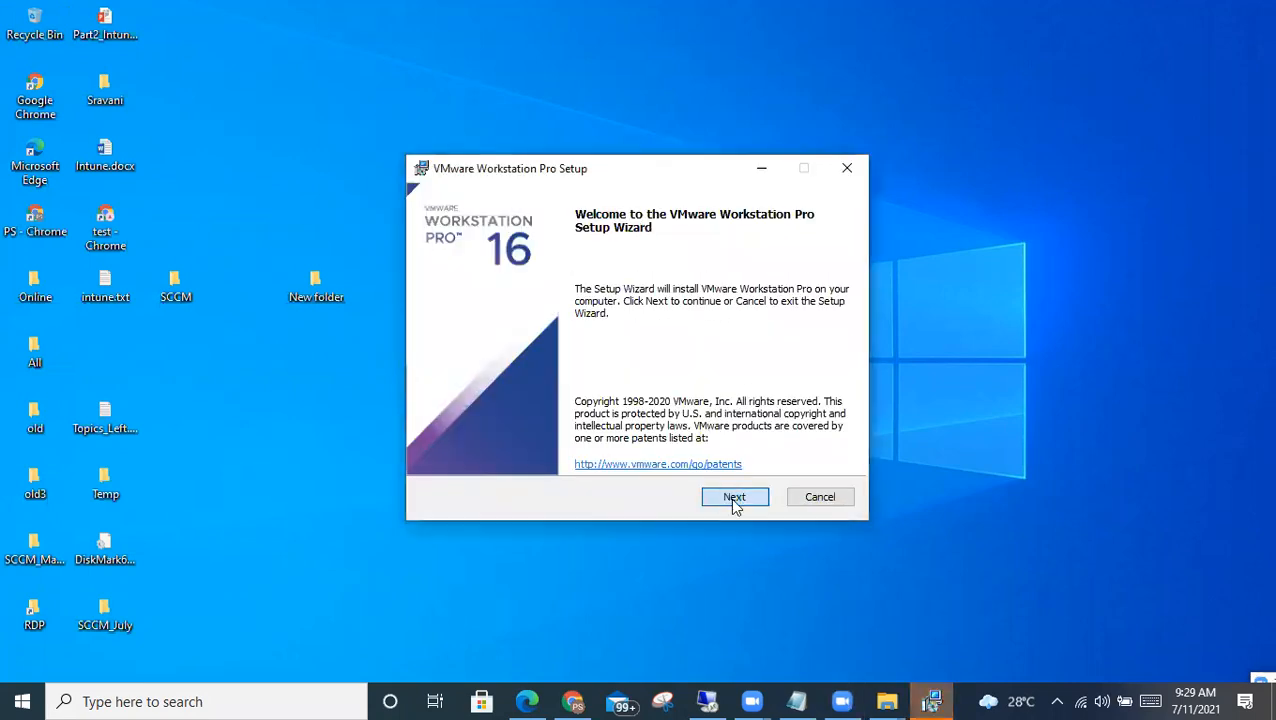
{"action": "left_click", "coordinate": [733, 500]}
{"action": "left_click", "coordinate": [667, 462]}
{"action": "left_click", "coordinate": [740, 499]}
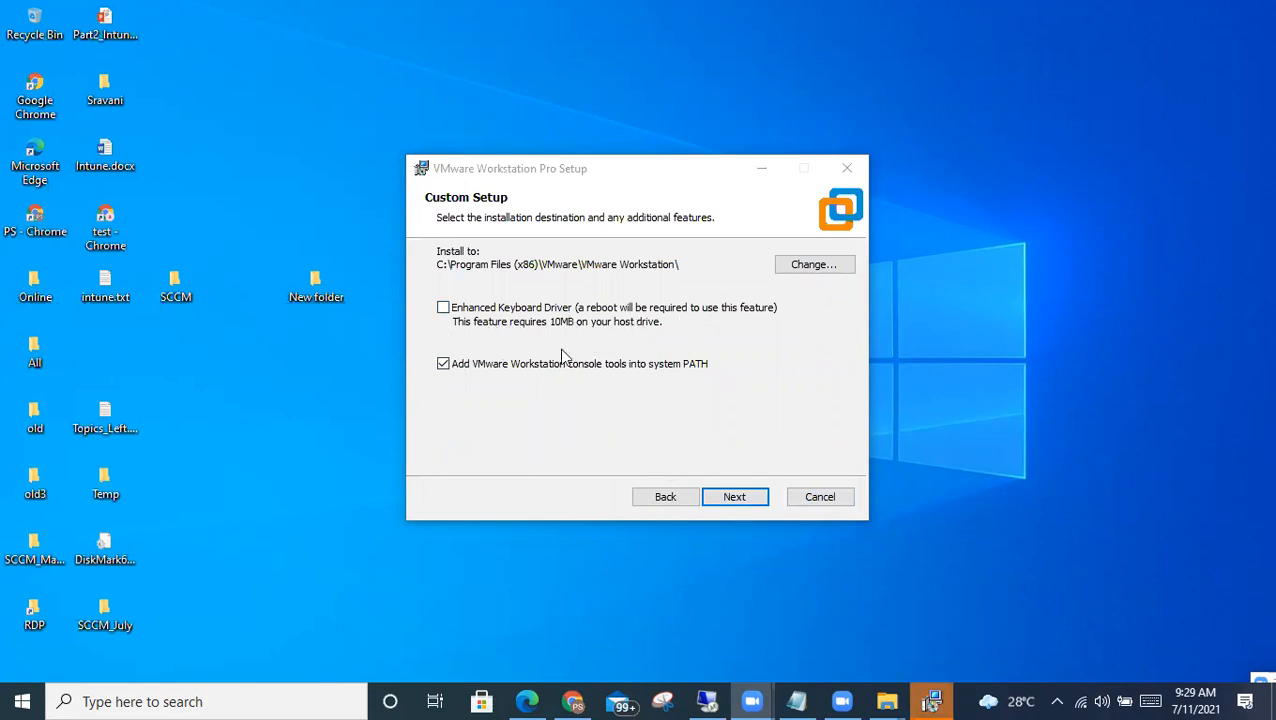
{"action": "left_click", "coordinate": [644, 426]}
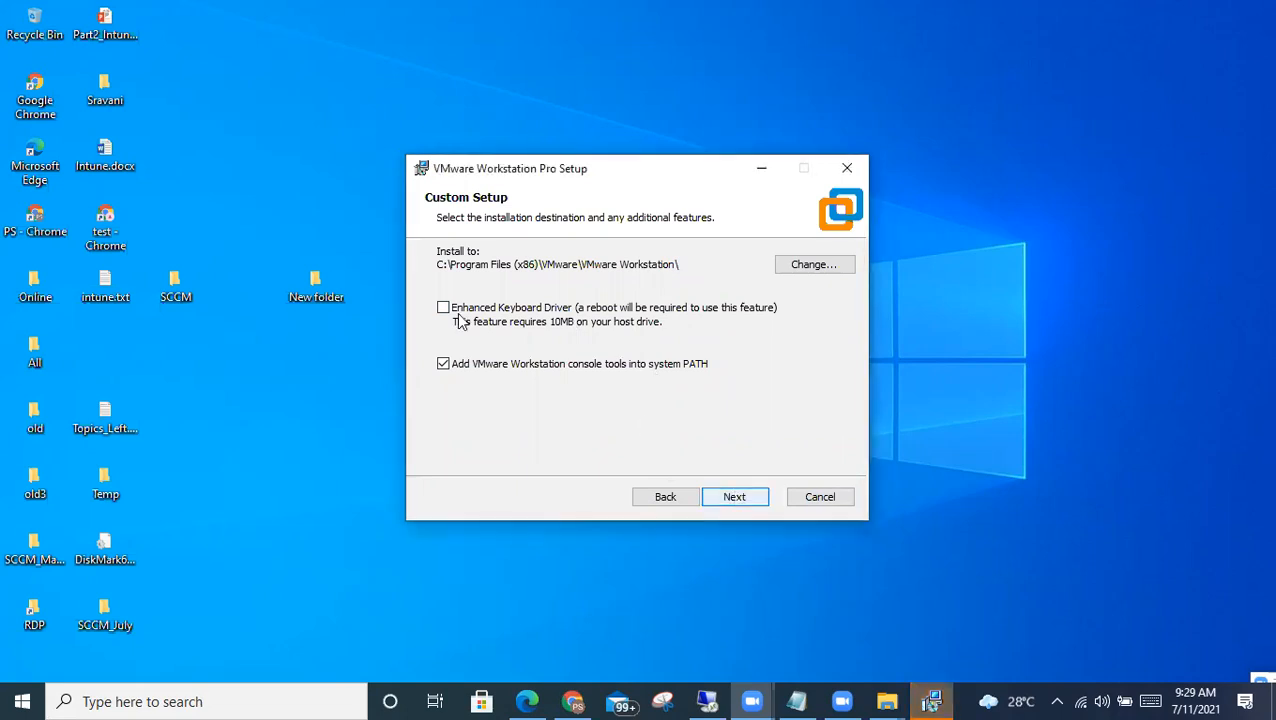
{"action": "key", "text": "Return"}
- Disable product update checks on startup and participation in the VMware Customer Experience Improvement Program, and continue the setup
{"action": "left_click", "coordinate": [445, 279]}
{"action": "left_click", "coordinate": [446, 336]}
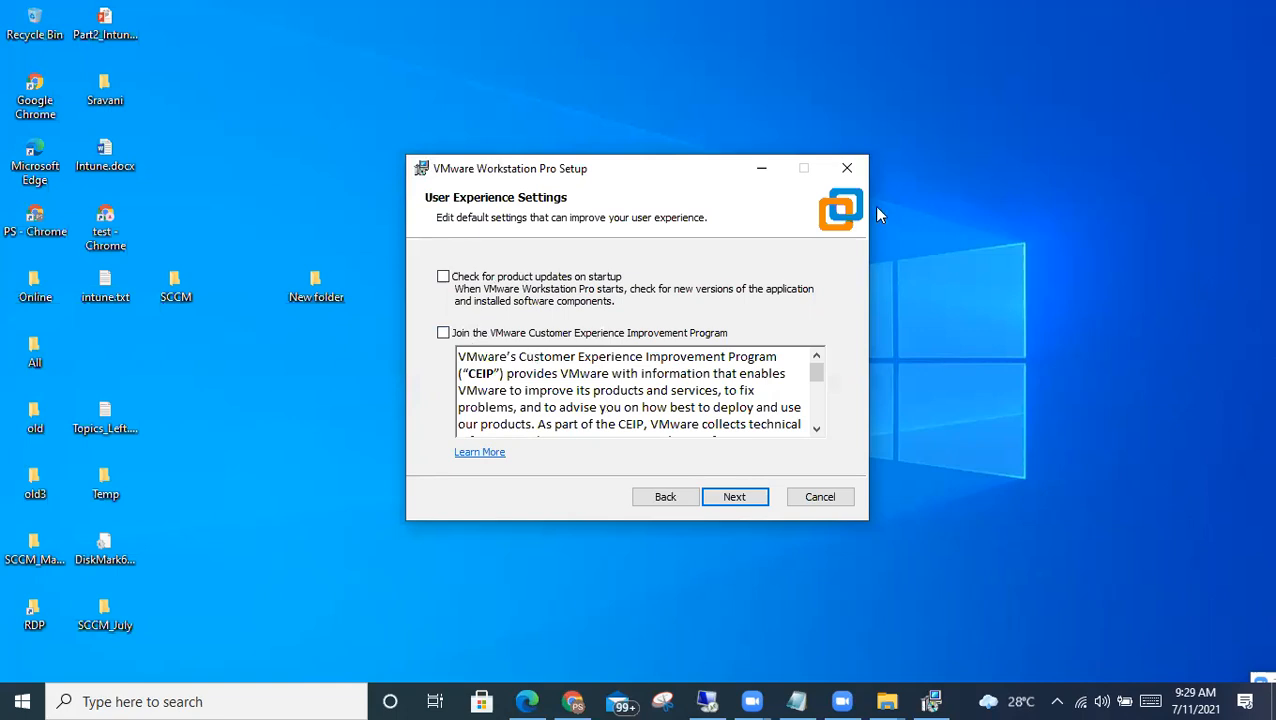
{"action": "left_click", "coordinate": [736, 497]}
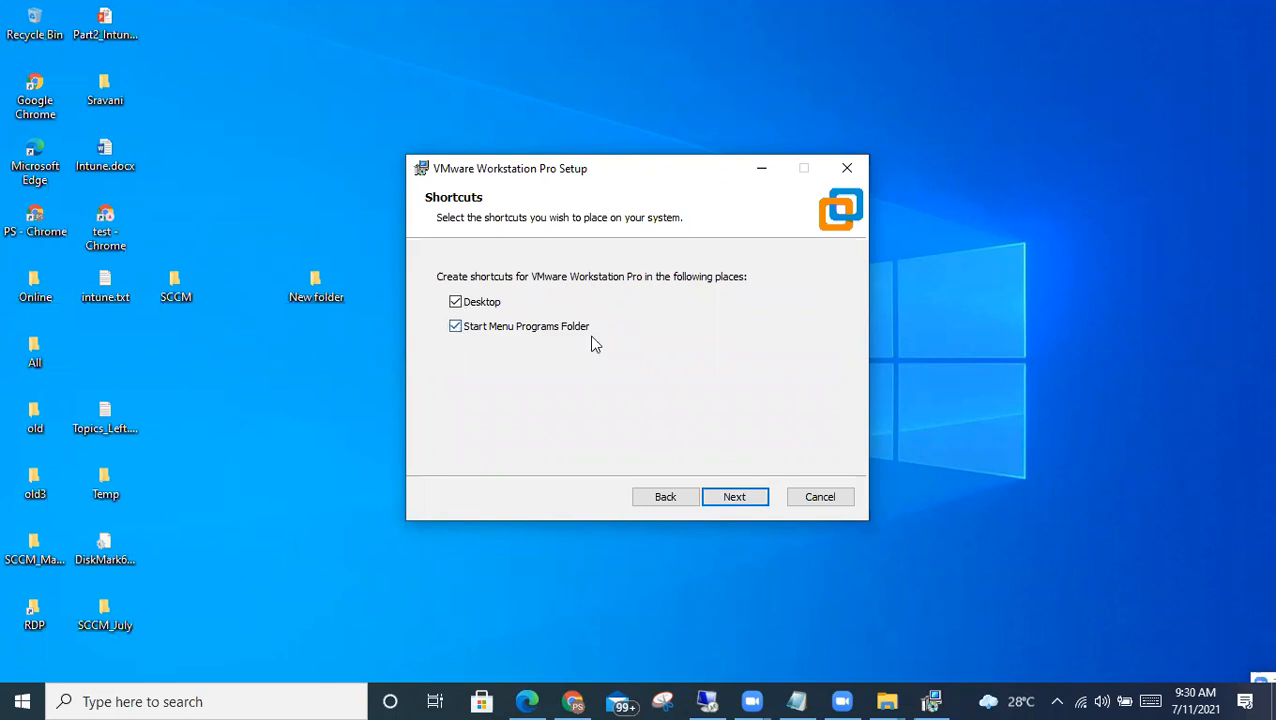
- Keep the Desktop and Start Menu Programs Folder shortcuts and start installing VMware Workstation Pro
{"action": "left_click", "coordinate": [731, 500]}
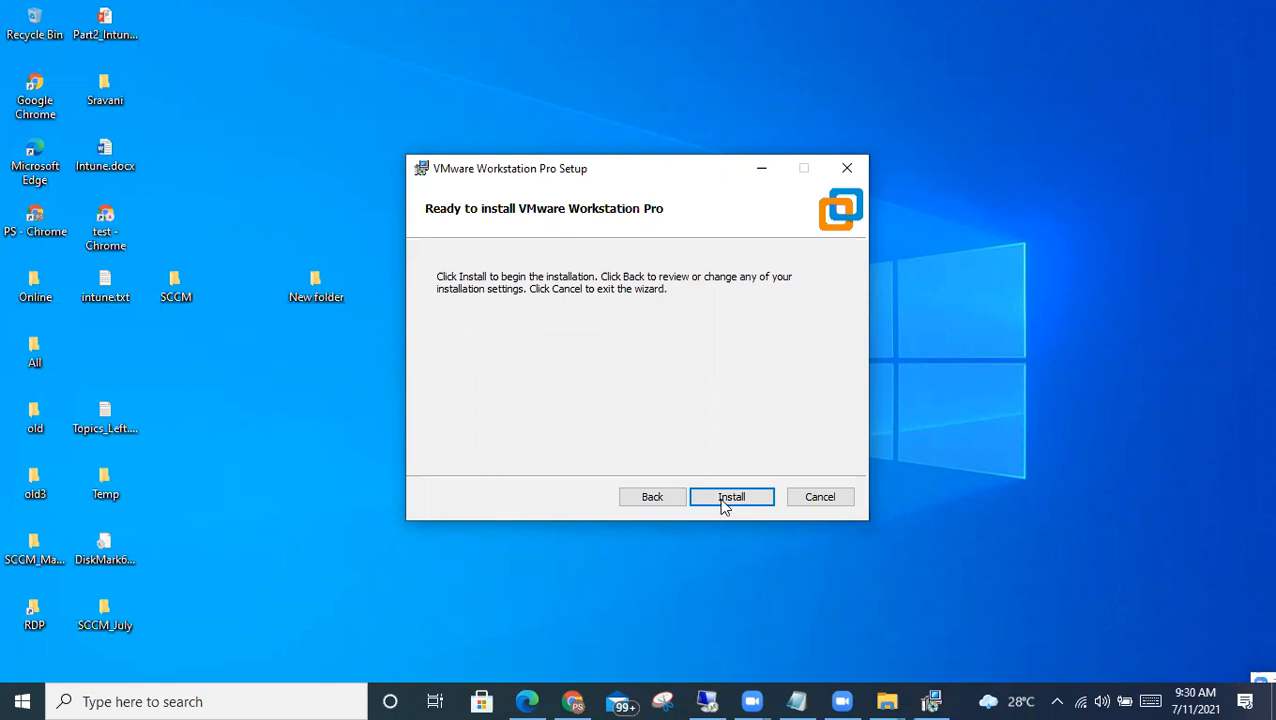
{"action": "left_click", "coordinate": [731, 497]}
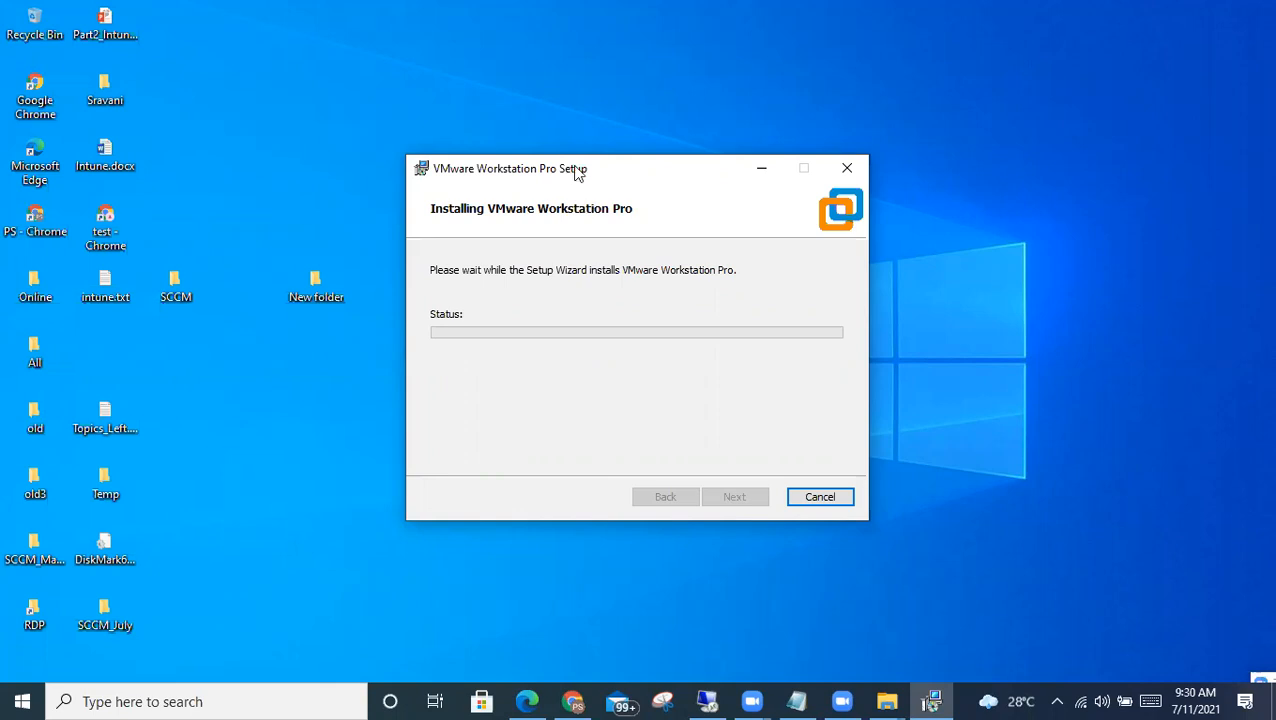
{"action": "left_click_drag", "start_coordinate": [578, 165], "coordinate": [601, 152]}
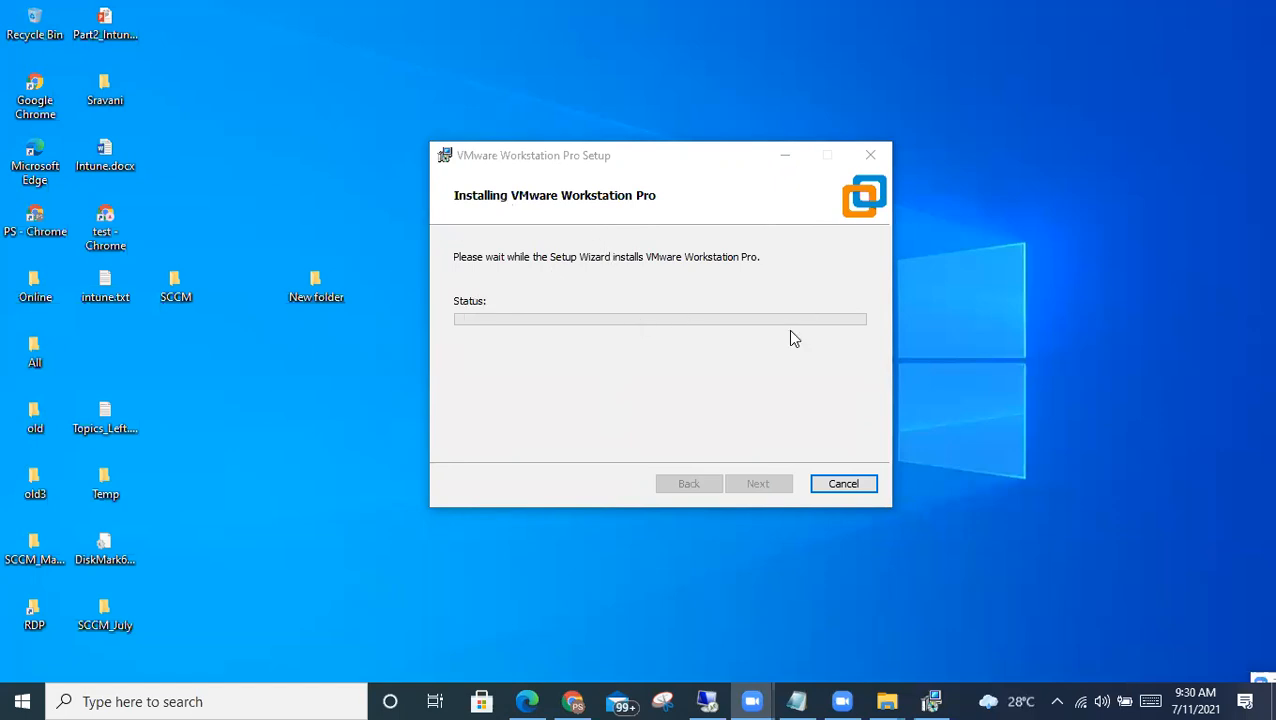
- Switch to Notepad, select the stored license key, and minimize the window again
{"action": "left_click", "coordinate": [796, 699]}
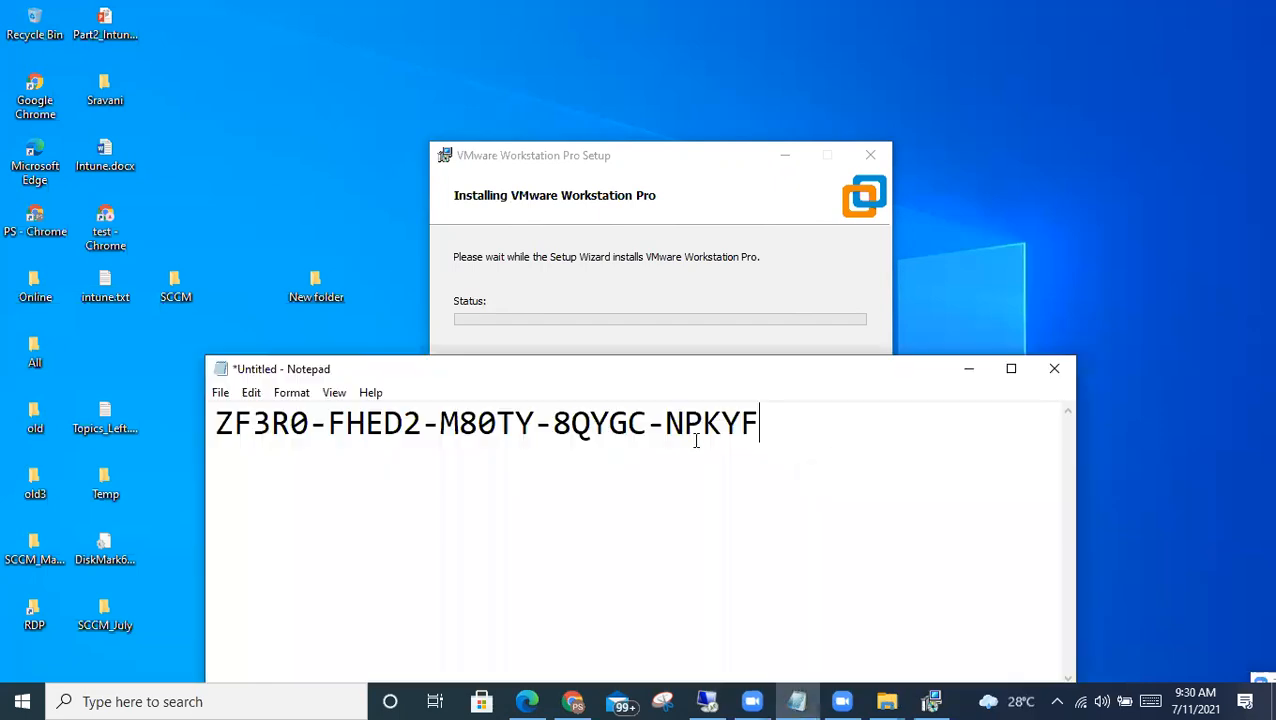
{"action": "key", "text": "ctrl+a"}
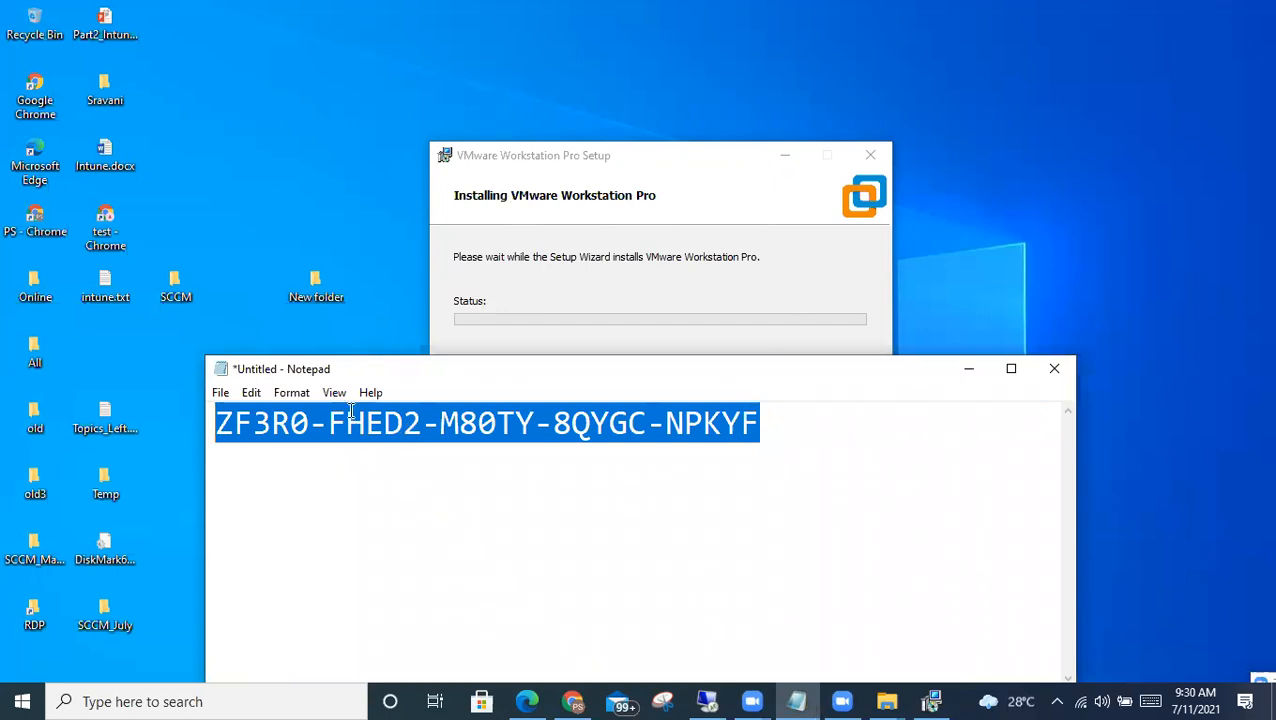
{"action": "left_click", "coordinate": [968, 372]}
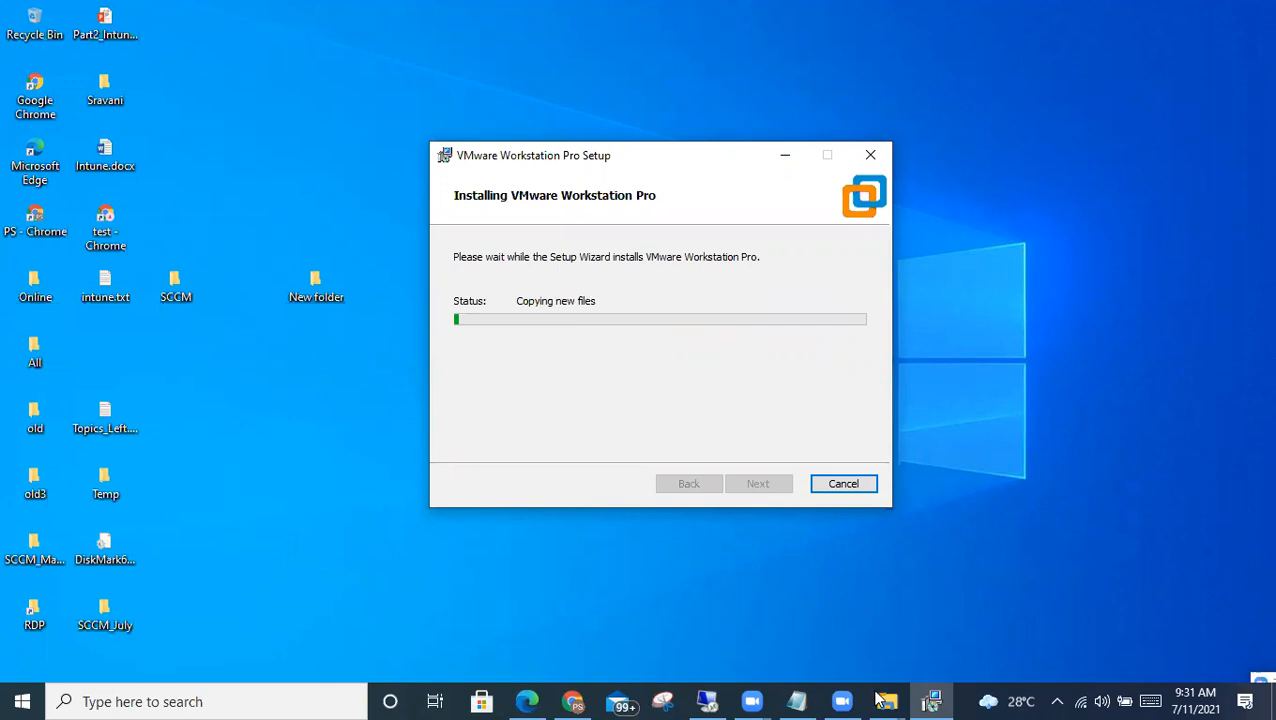
- Switch to File Explorer and open the VMware folder in C:\Program Files (x86) to check the files being installed
{"action": "mouse_move", "coordinate": [886, 701]}
{"action": "left_click", "coordinate": [913, 619]}
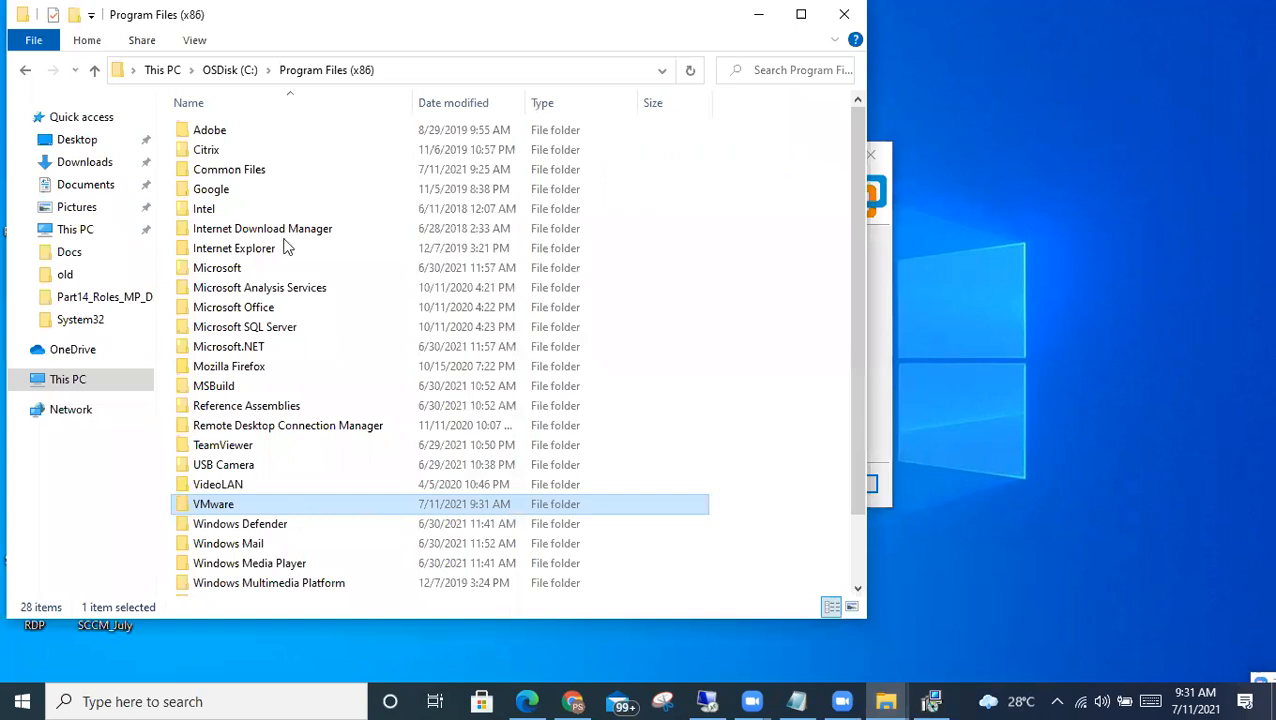
{"action": "key", "text": "Return"}
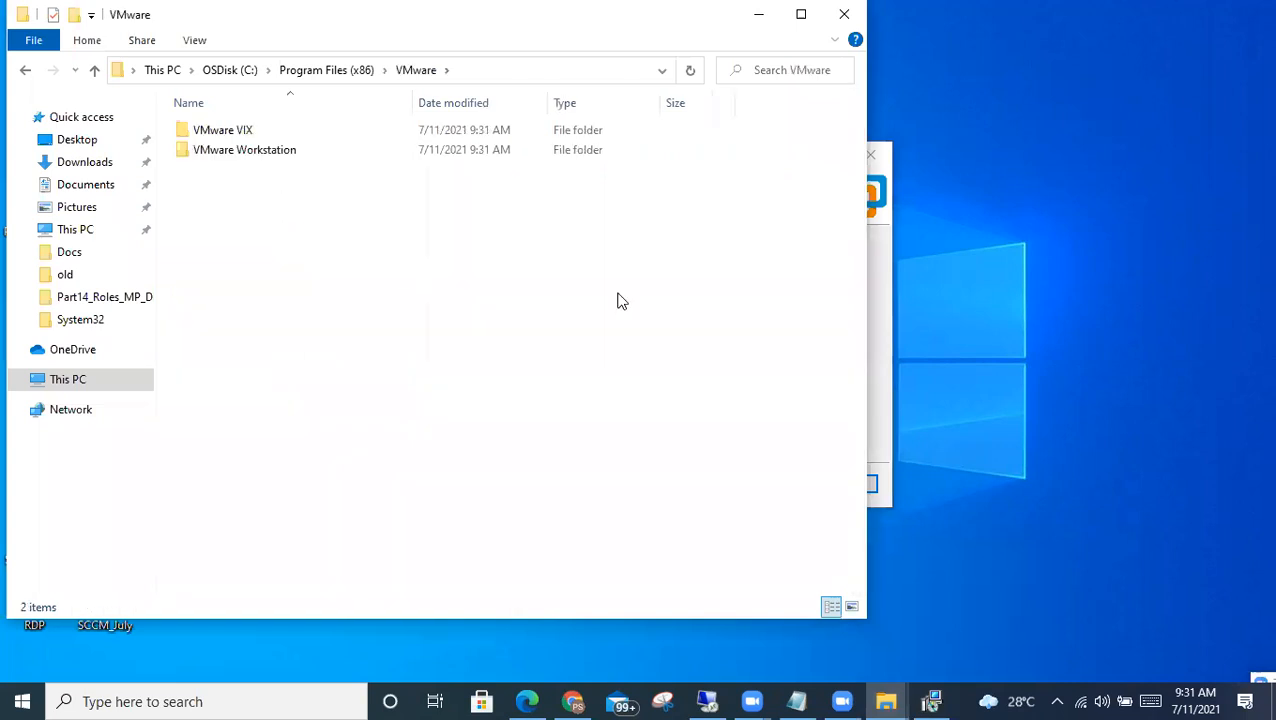
- Look through the files in the VMware Workstation folder, return to the parent VMware folder, and minimize File Explorer
{"action": "left_click", "coordinate": [298, 154]}
{"action": "key", "text": "Return"}
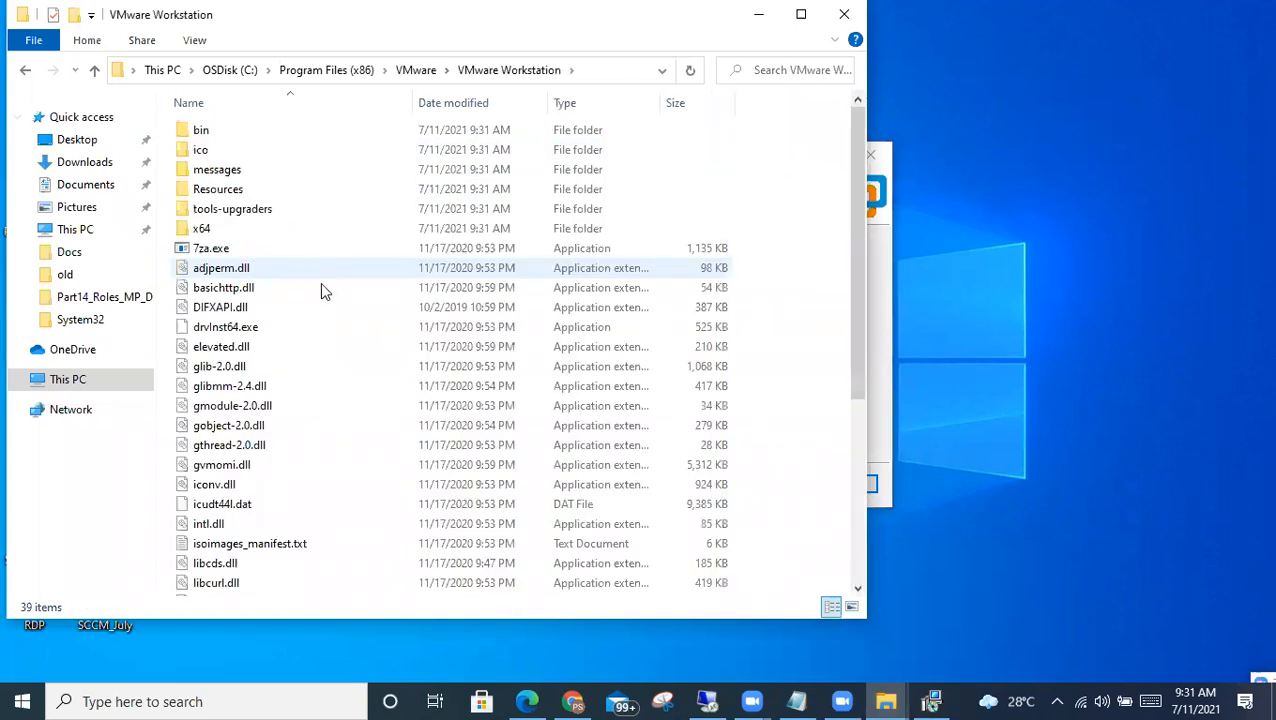
{"action": "scroll", "coordinate": [320, 282], "scroll_direction": "down", "scroll_amount": 1}
{"action": "scroll", "coordinate": [546, 290], "scroll_direction": "up", "scroll_amount": 1}
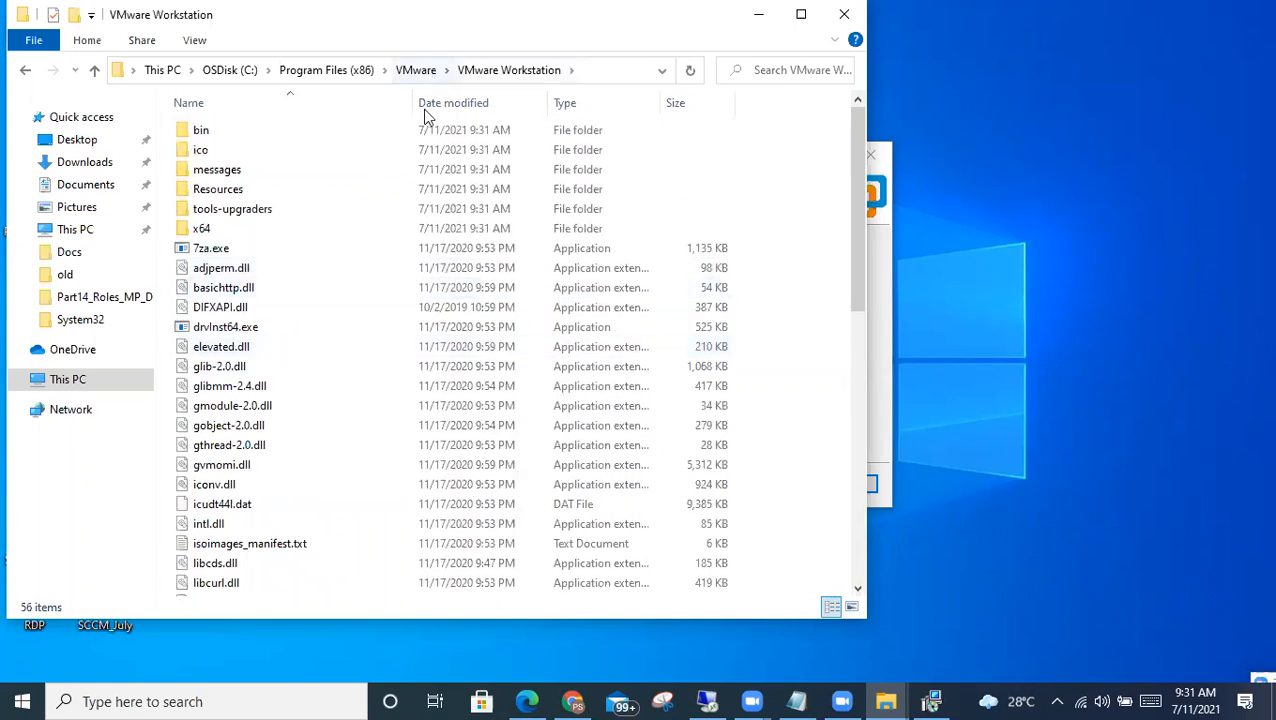
{"action": "left_click", "coordinate": [405, 76]}
{"action": "left_click", "coordinate": [362, 76]}
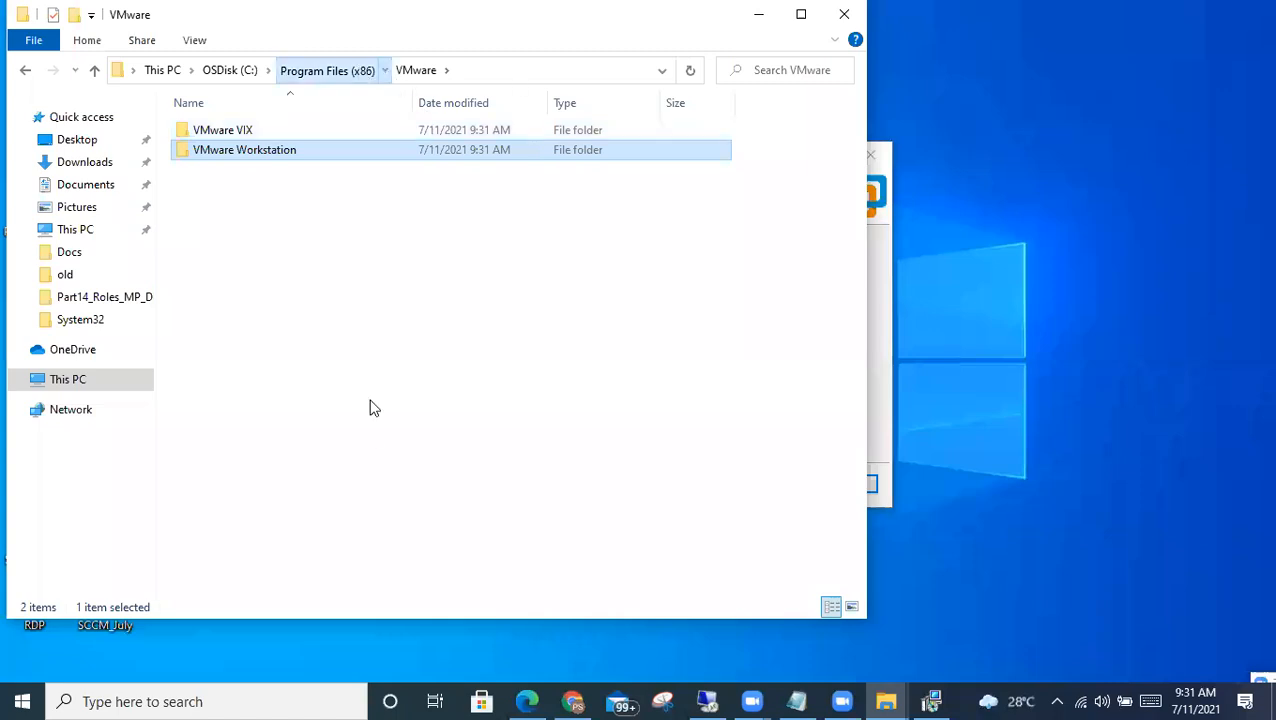
{"action": "left_click", "coordinate": [759, 14]}
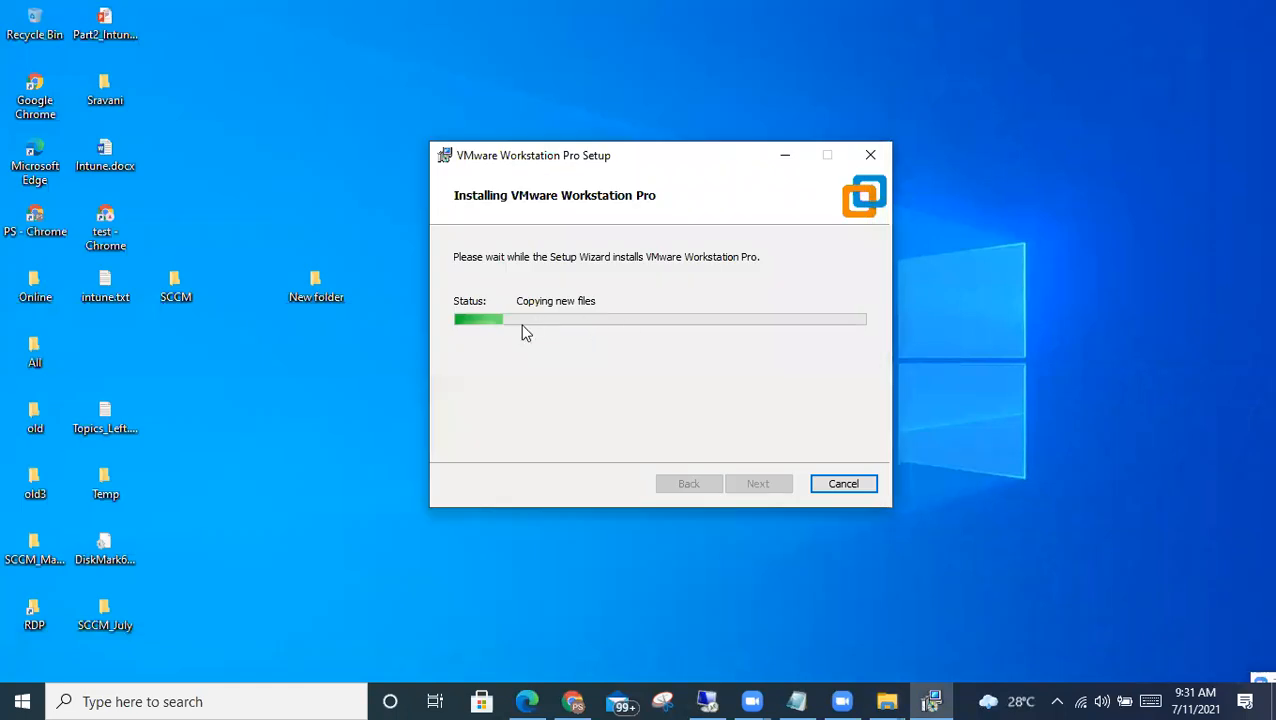
{"action": "left_click_drag", "start_coordinate": [589, 170], "coordinate": [653, 129]}
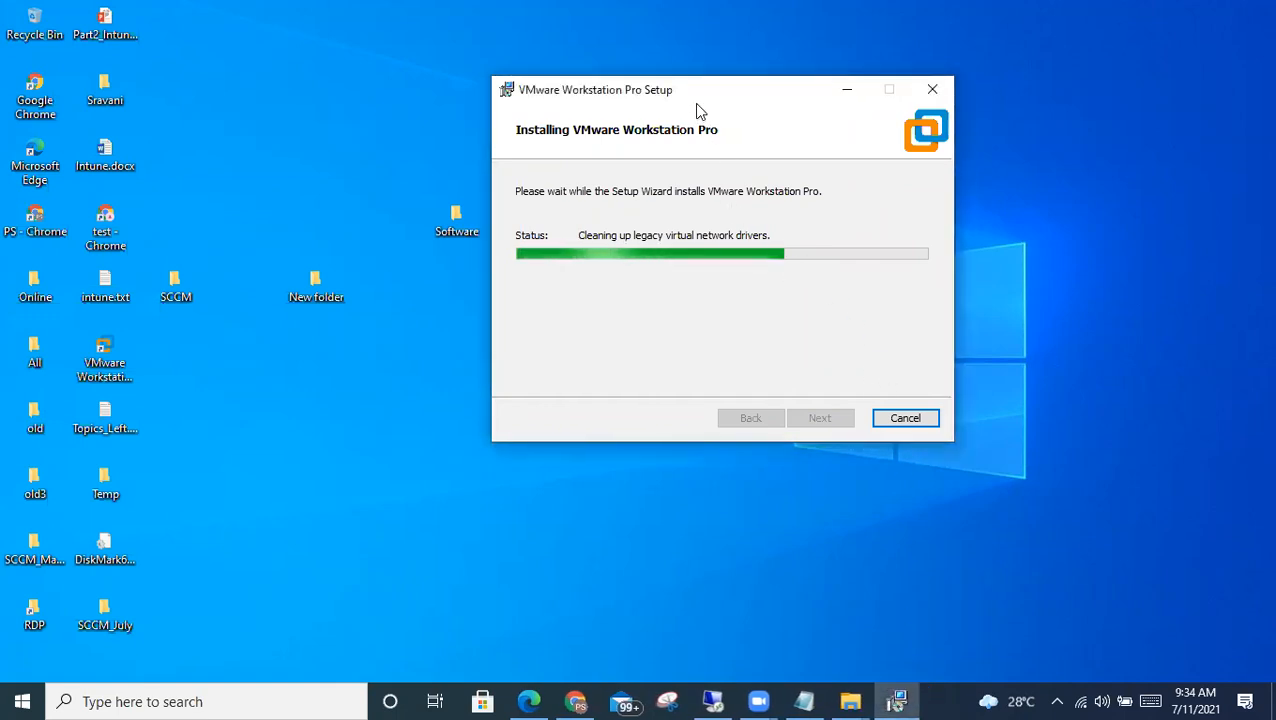
{"action": "left_click_drag", "start_coordinate": [689, 89], "coordinate": [685, 72]}
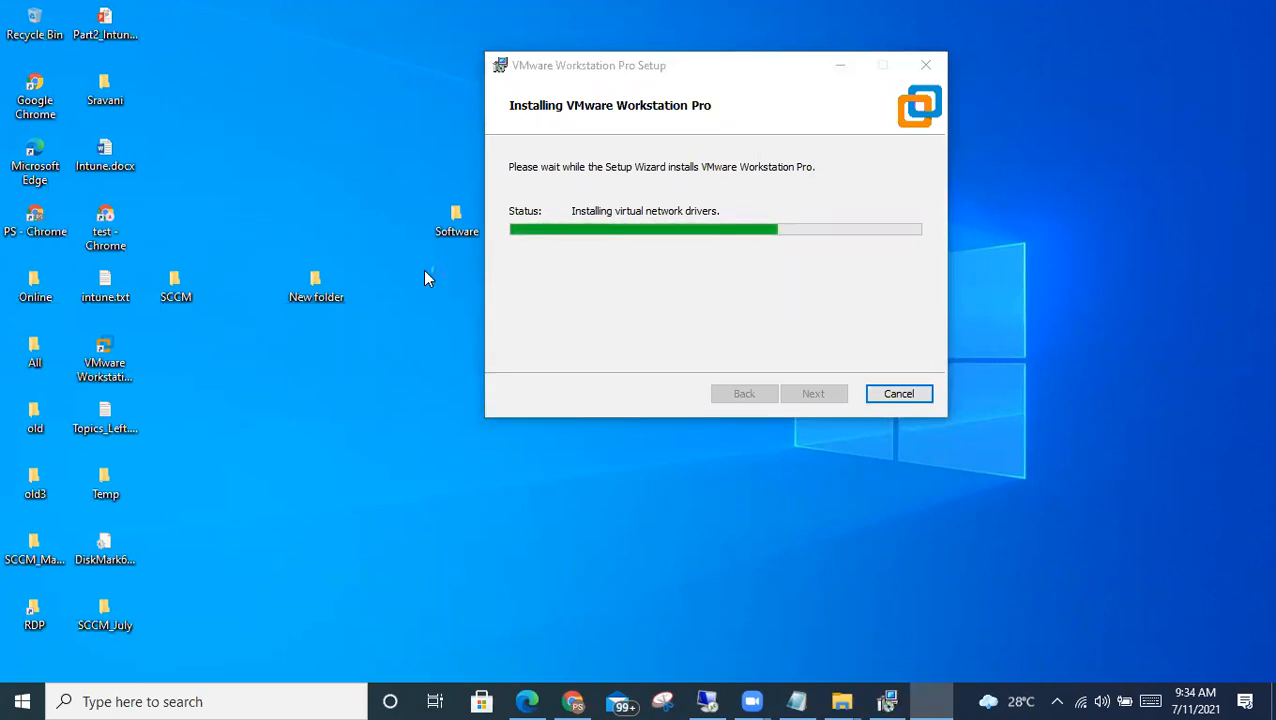
{"action": "left_click", "coordinate": [707, 697]}
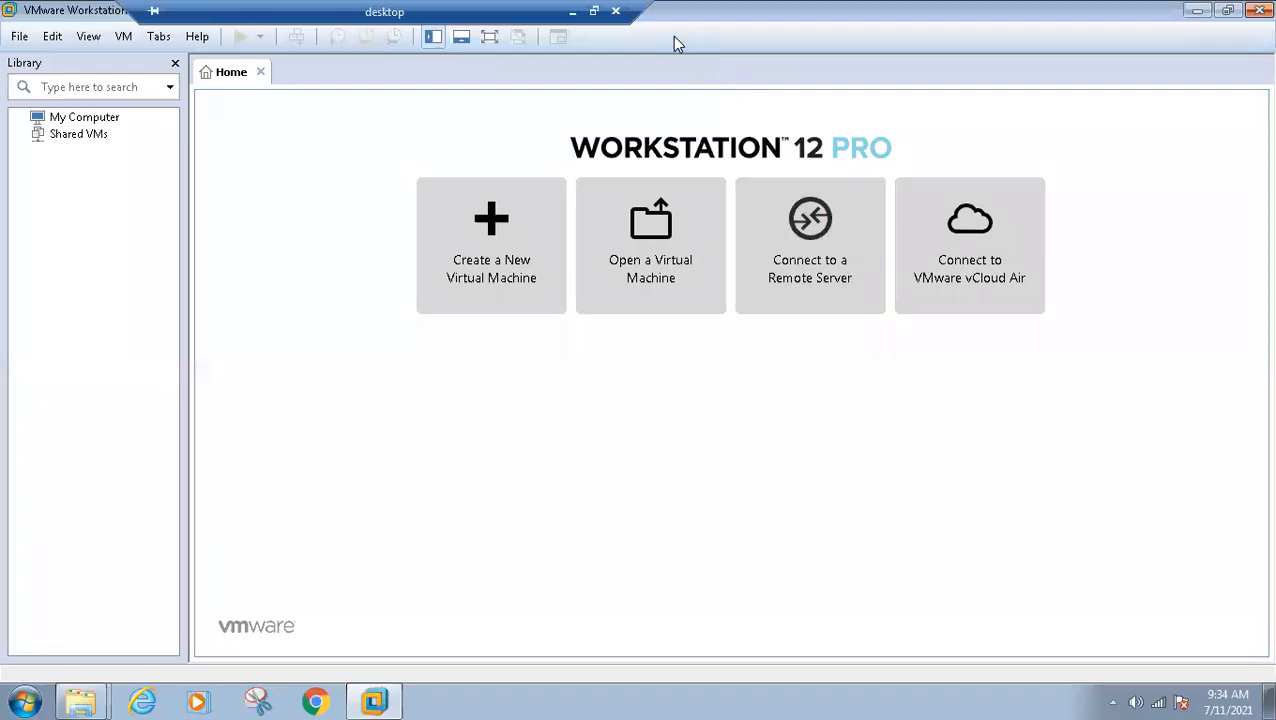
{"action": "left_click", "coordinate": [575, 16]}
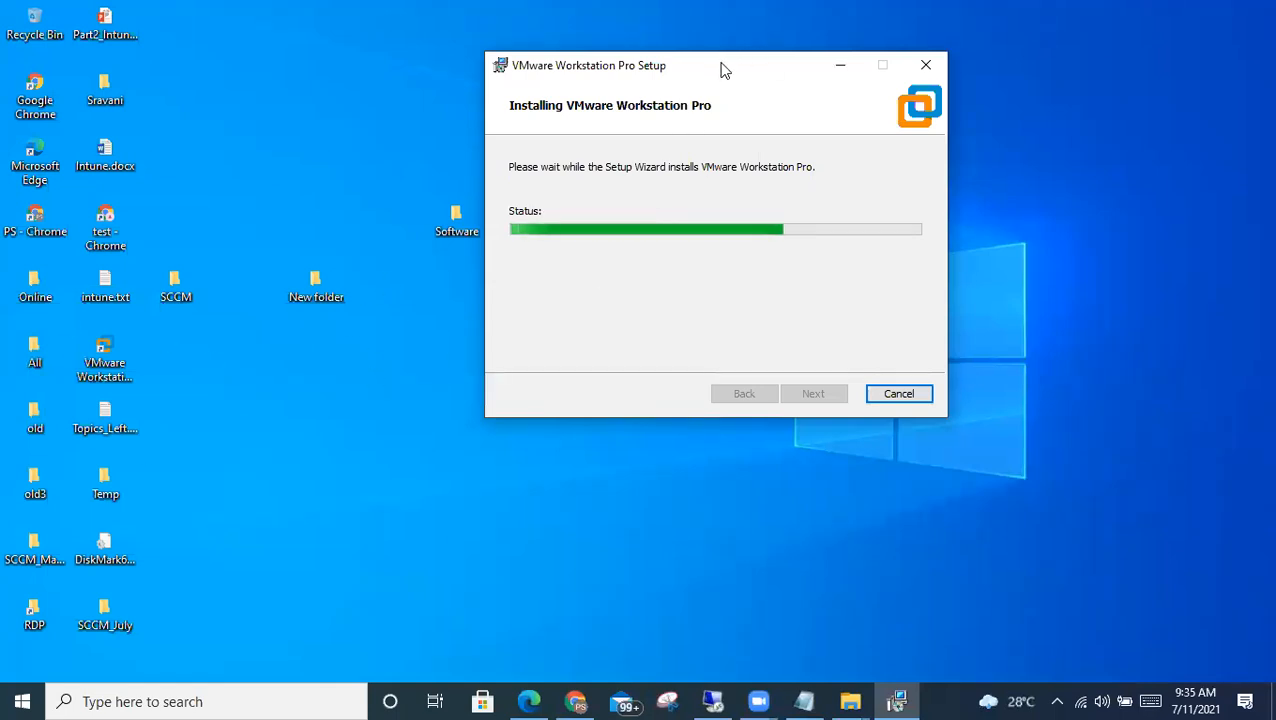
{"action": "left_click_drag", "start_coordinate": [709, 68], "coordinate": [146, 163]}
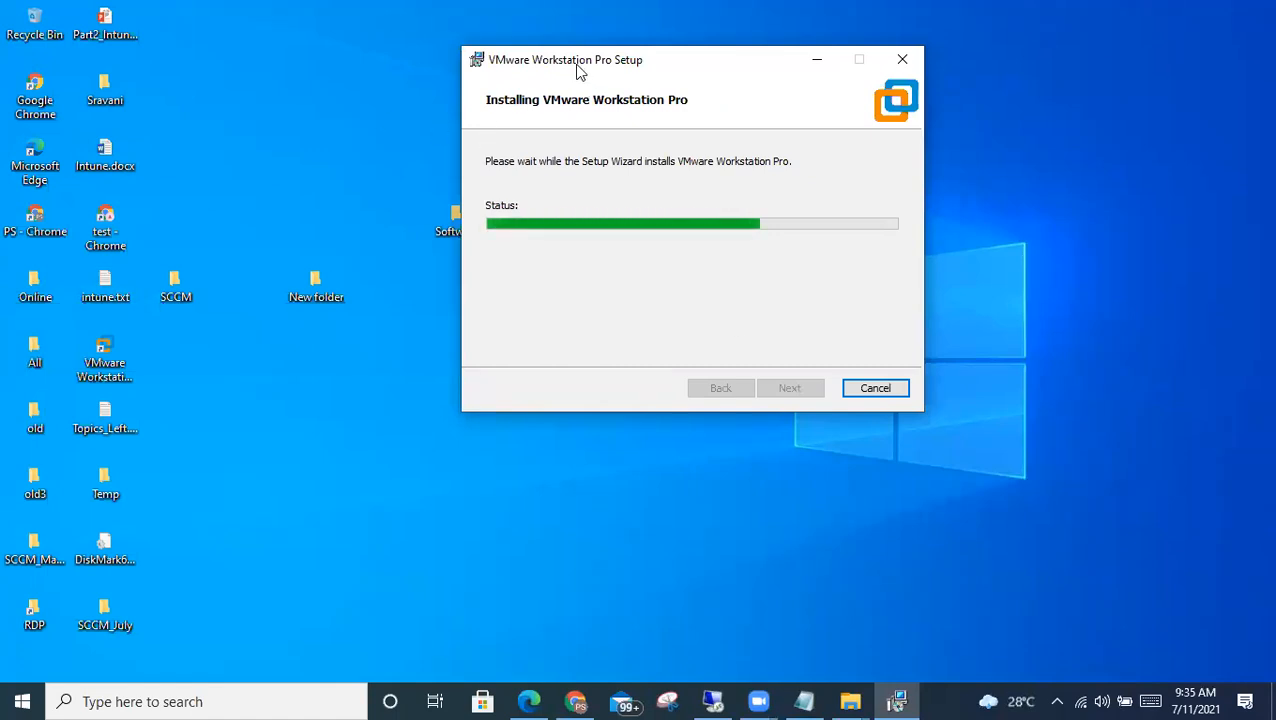
{"action": "left_click_drag", "start_coordinate": [577, 70], "coordinate": [591, 73]}
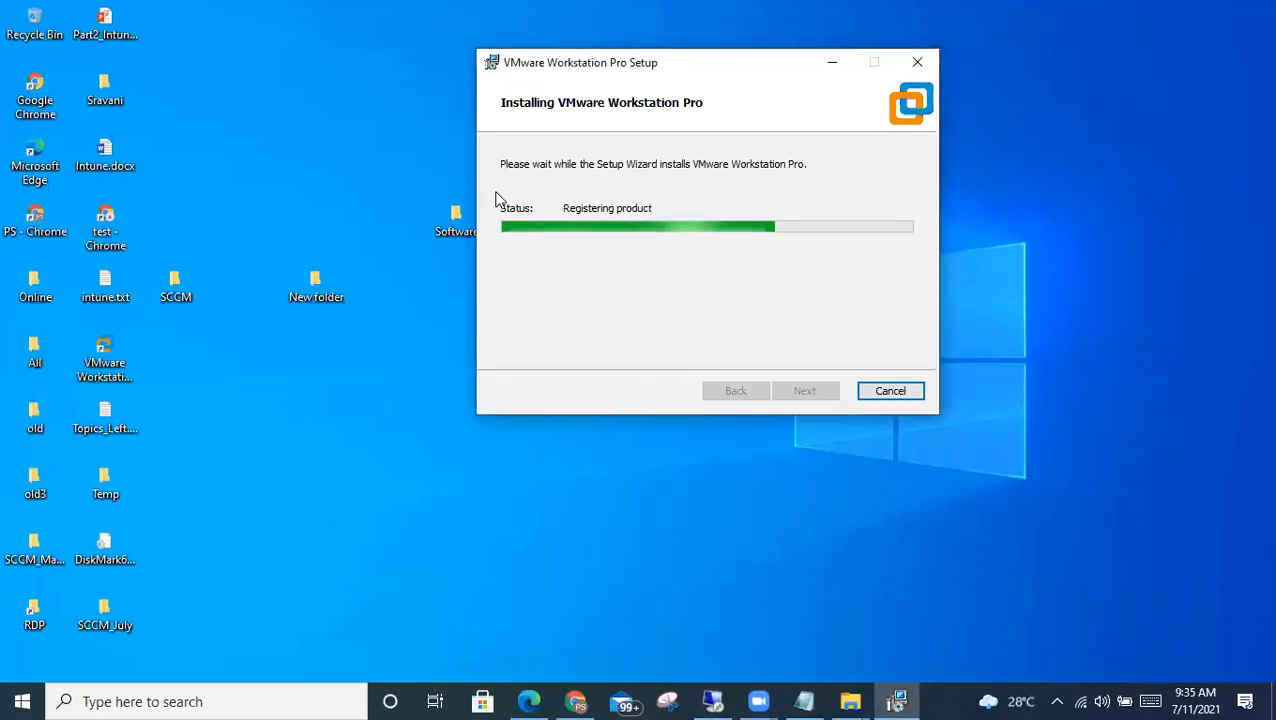
{"action": "left_click_drag", "start_coordinate": [545, 66], "coordinate": [535, 58]}
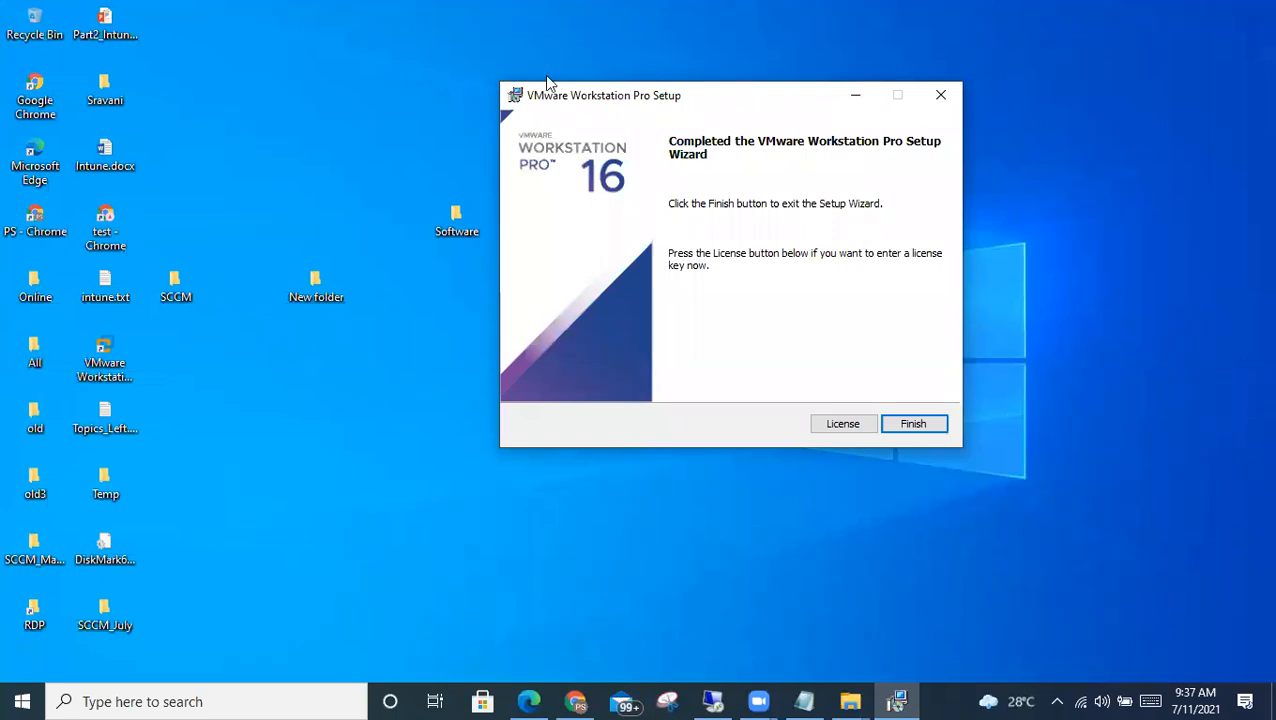
- Choose to enter a license in the completed setup wizard, paste the license key from Notepad, and submit it
{"action": "left_click_drag", "start_coordinate": [547, 88], "coordinate": [330, 62]}
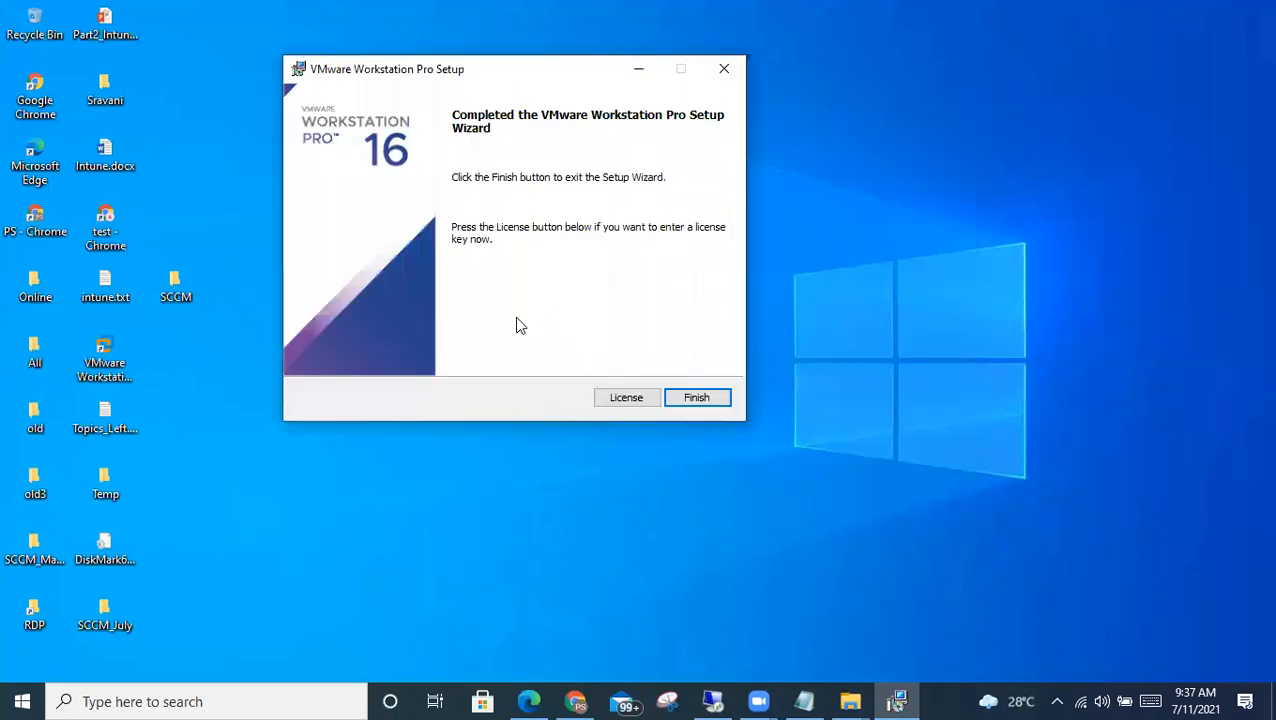
{"action": "left_click", "coordinate": [622, 398]}
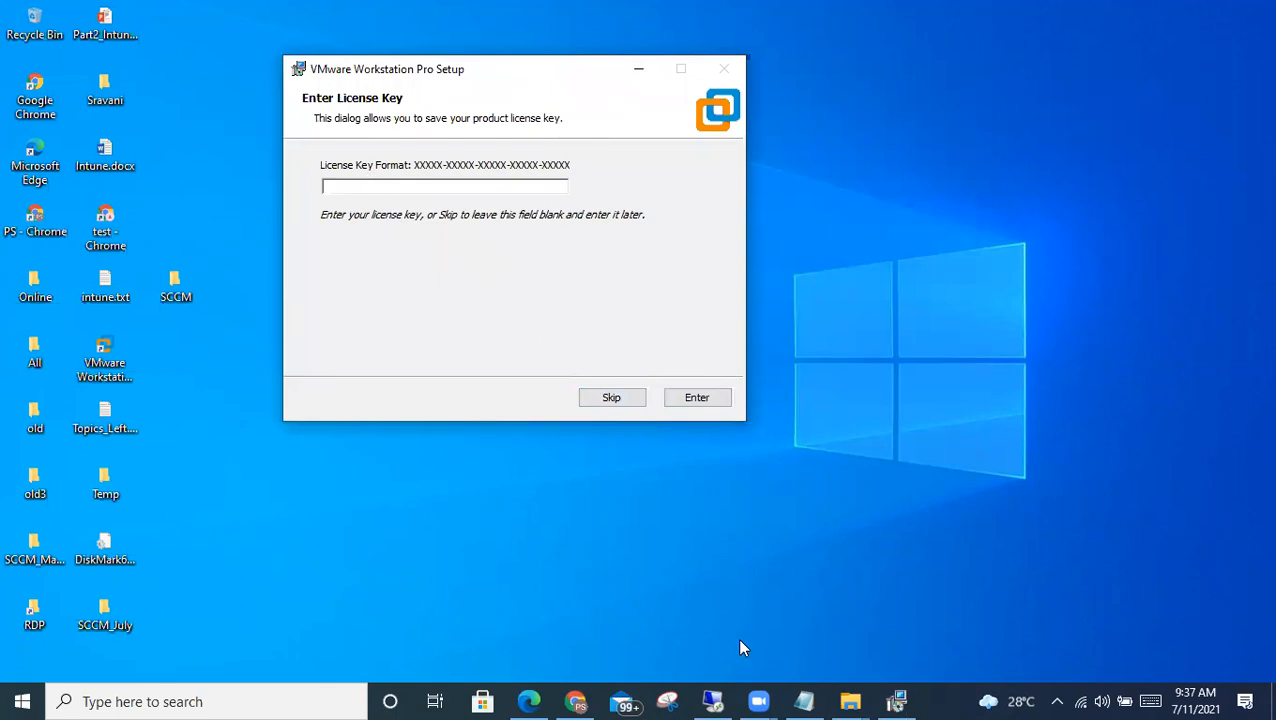
{"action": "key", "text": "alt+Tab"}
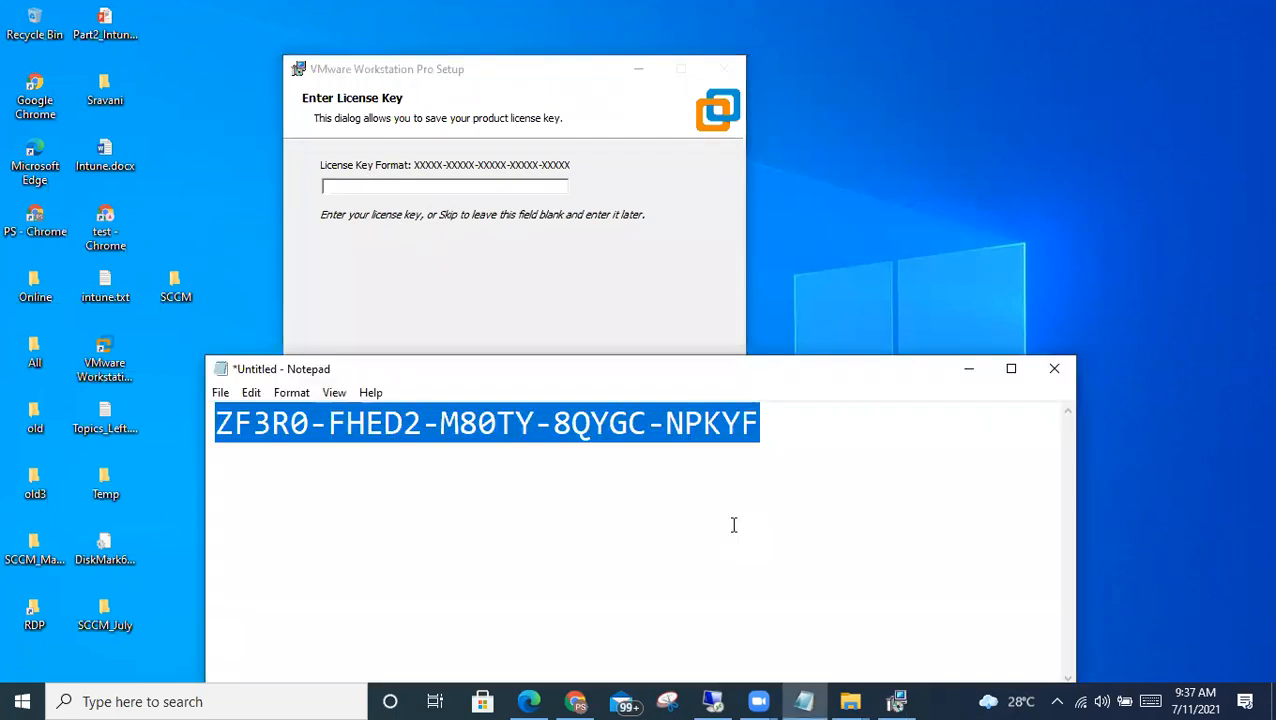
{"action": "left_click", "coordinate": [447, 188]}
{"action": "key", "text": "ctrl+v"}
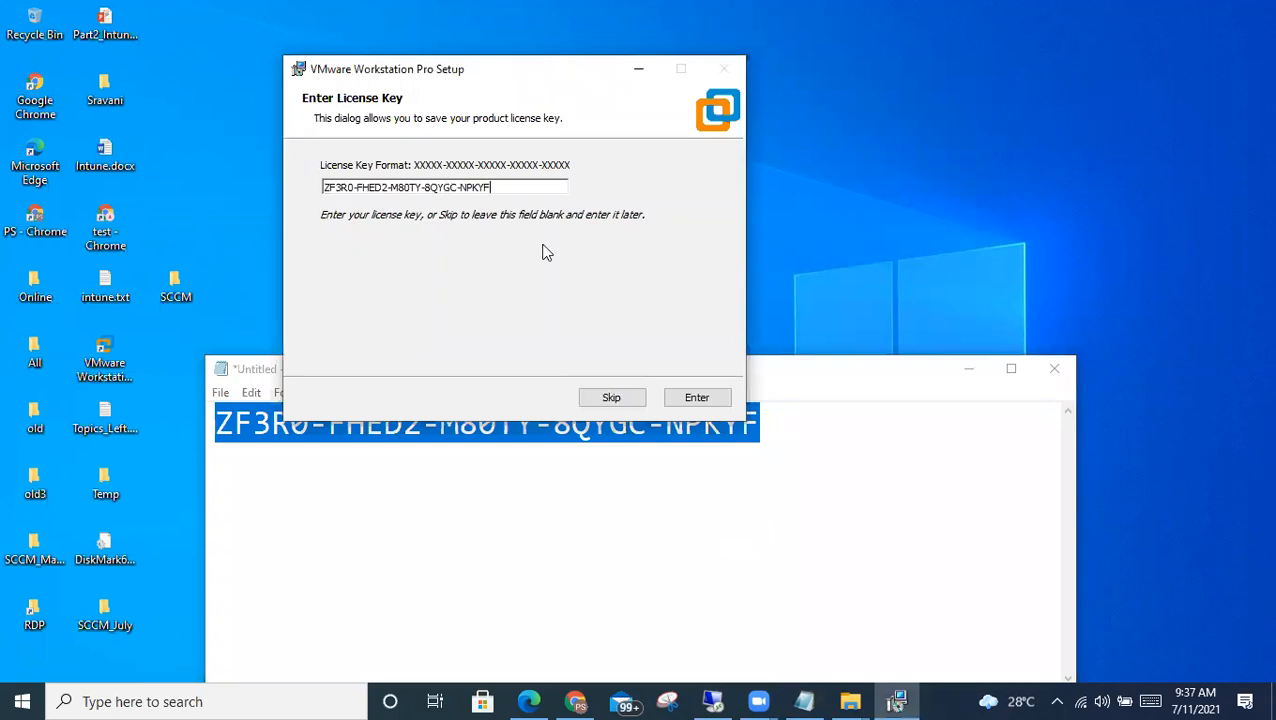
{"action": "left_click", "coordinate": [690, 398]}
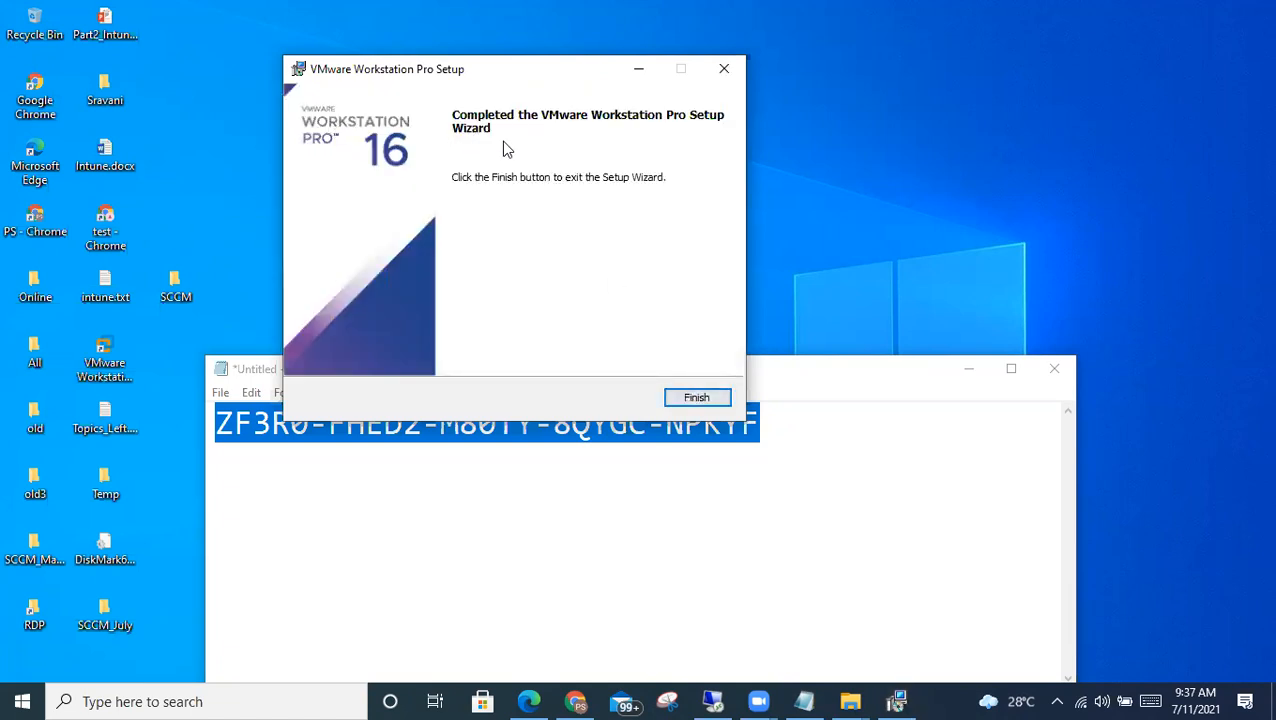
- Finish the VMware Workstation Pro setup wizard and close the untitled Notepad note without saving it
{"action": "left_click", "coordinate": [714, 398]}
{"action": "left_click", "coordinate": [1054, 368]}
{"action": "left_click", "coordinate": [675, 353]}
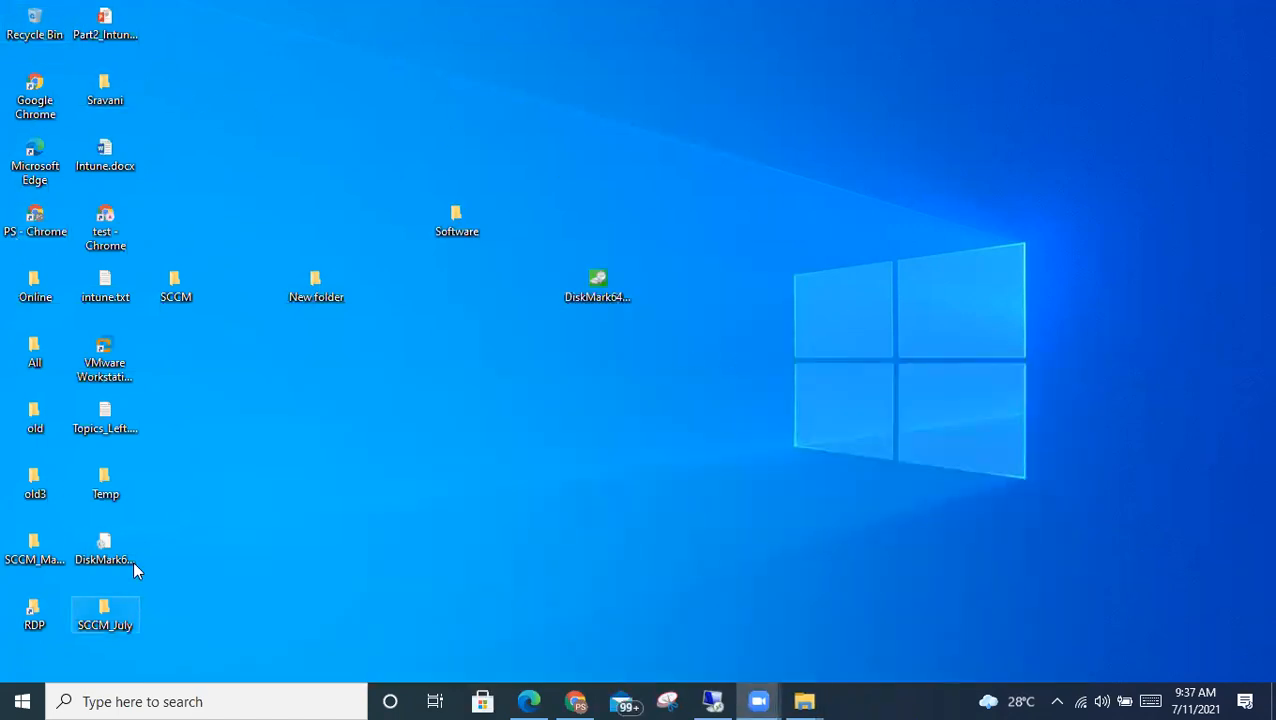
- Launch VMware Workstation from its desktop shortcut and remove the Win 10 virtual machine from the library
{"action": "left_click", "coordinate": [111, 350]}
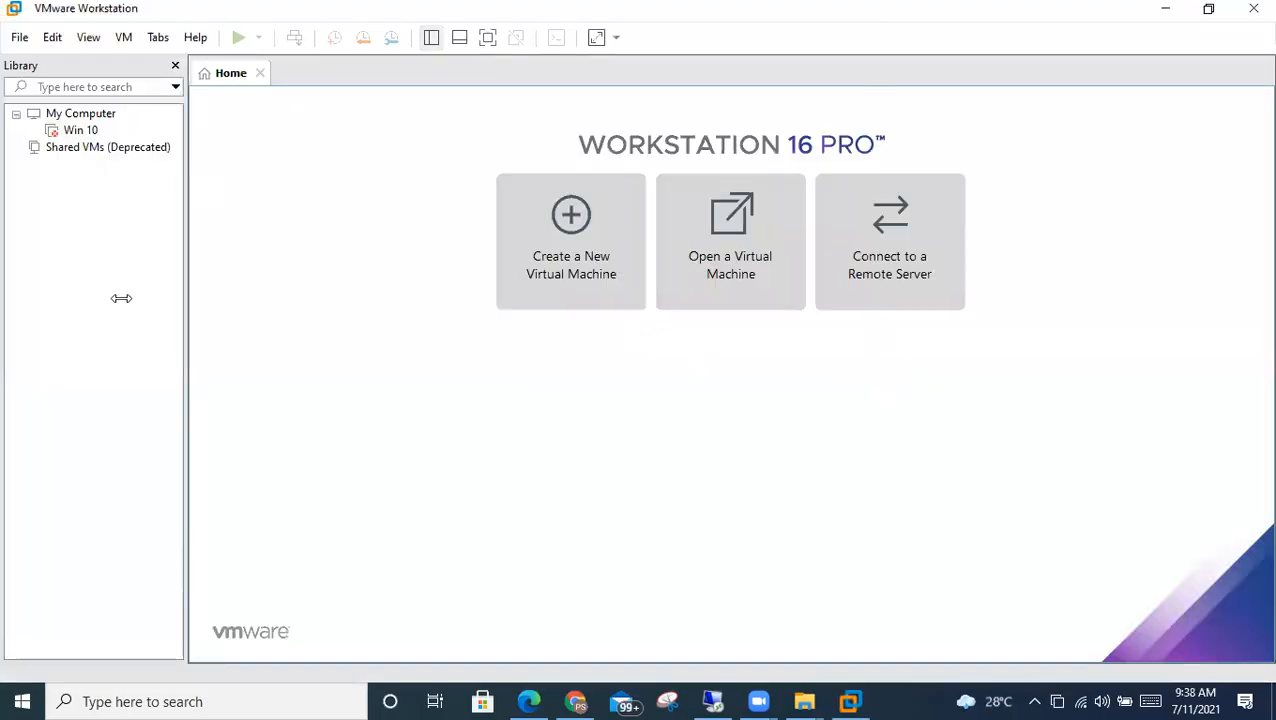
{"action": "right_click", "coordinate": [84, 138]}
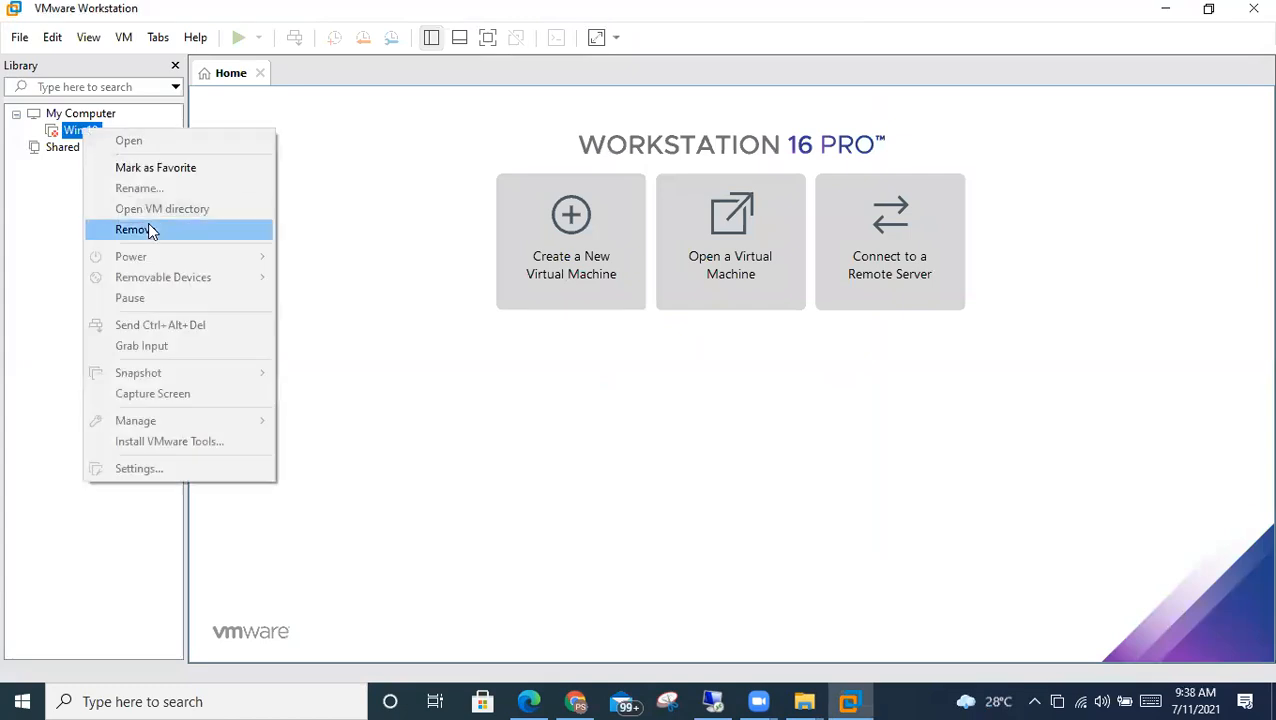
{"action": "left_click", "coordinate": [140, 229]}
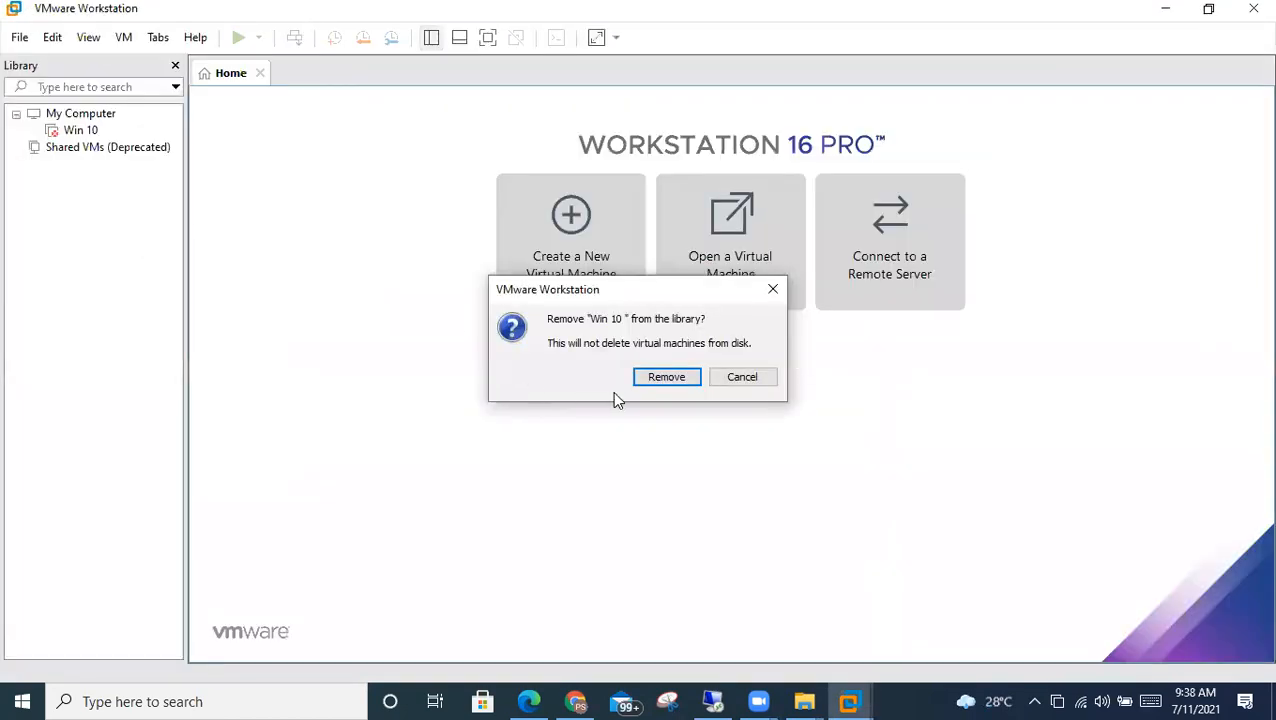
{"action": "left_click", "coordinate": [651, 382]}
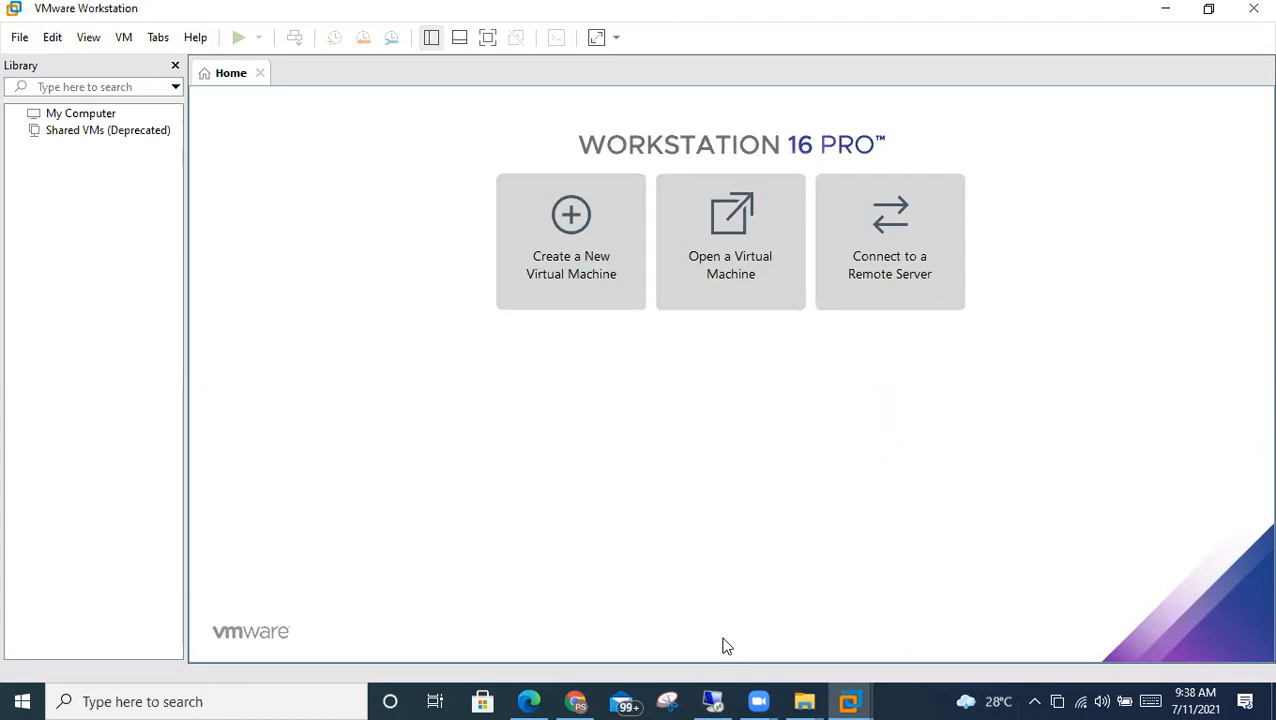
- Open Programs and Features by running appwiz.cpl
{"action": "key", "text": "super+r"}
{"action": "type", "text": "a"}
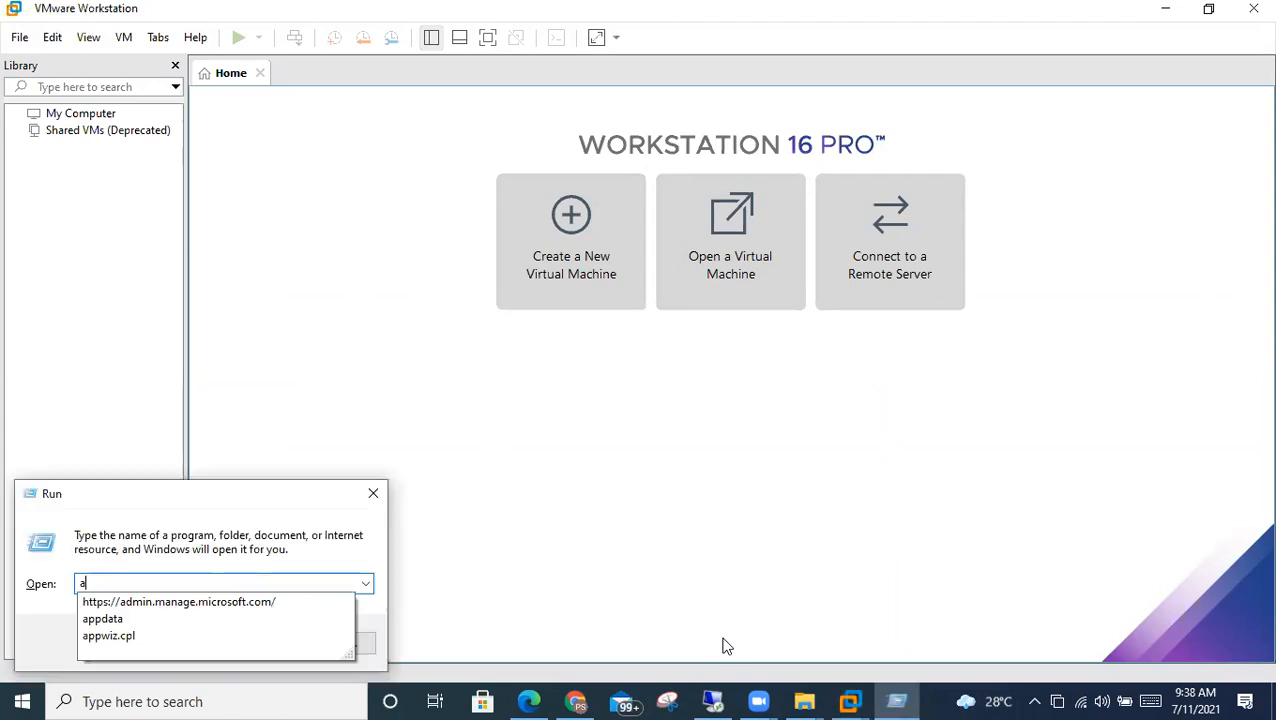
{"action": "type", "text": "ppwiz.cpl"}
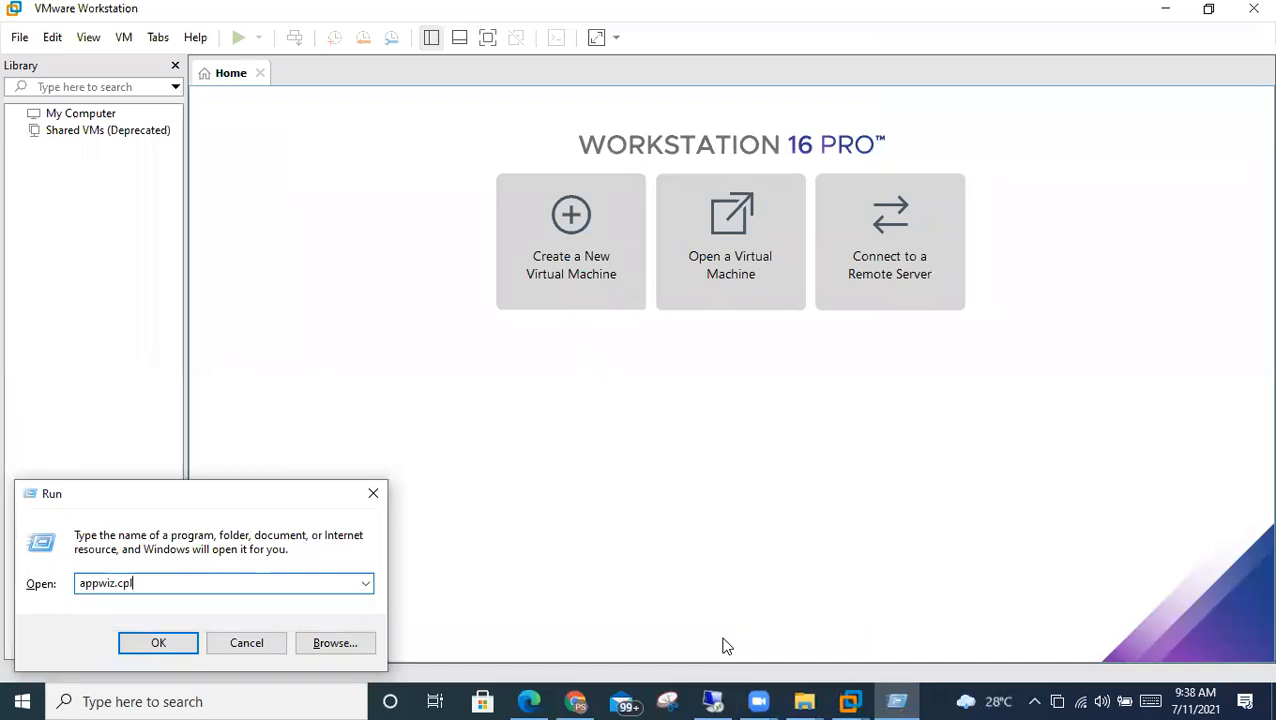
{"action": "key", "text": "Return"}
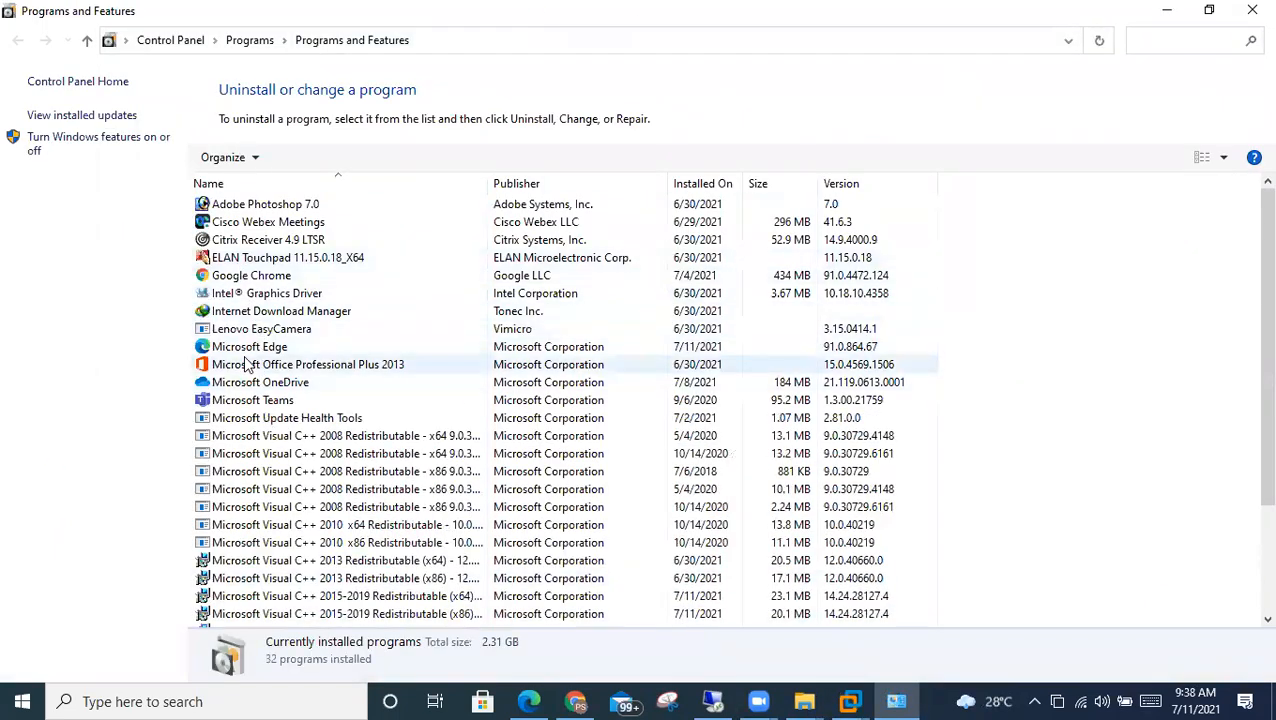
- Sort the installed programs by installation date, check the VMware Workstation entry and its version, and minimize the window
{"action": "left_click", "coordinate": [280, 418]}
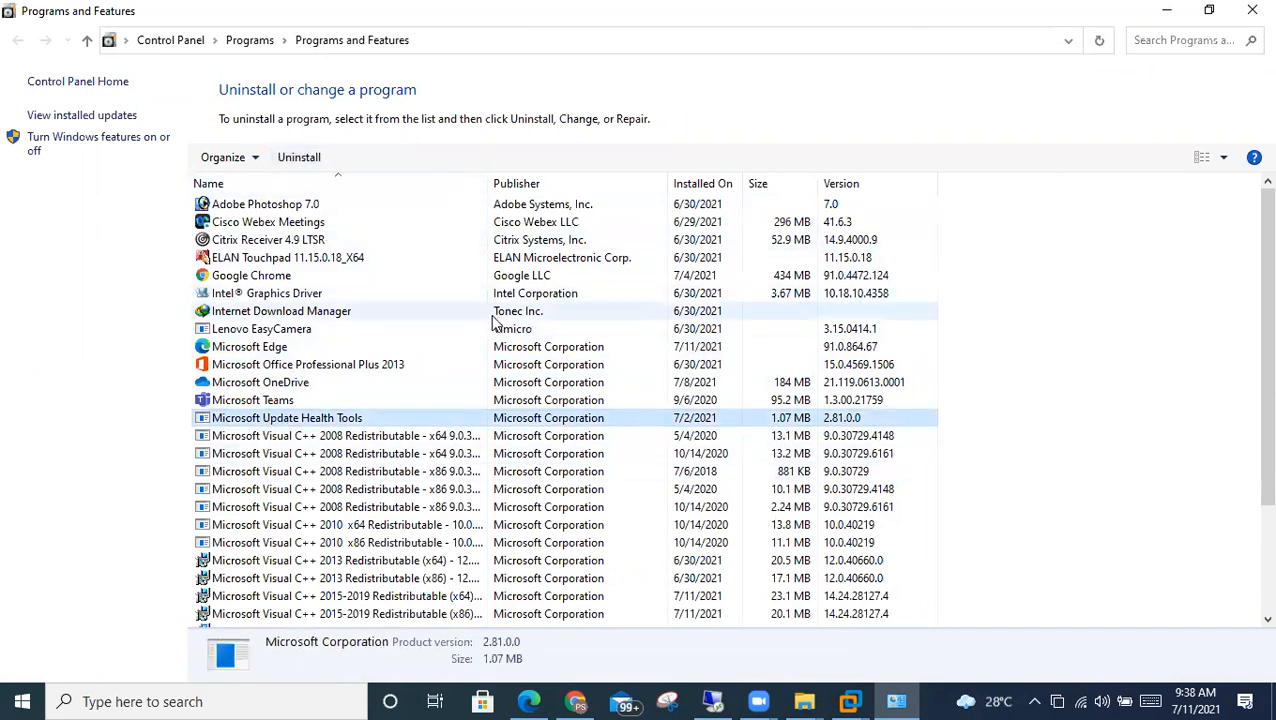
{"action": "left_click", "coordinate": [708, 184]}
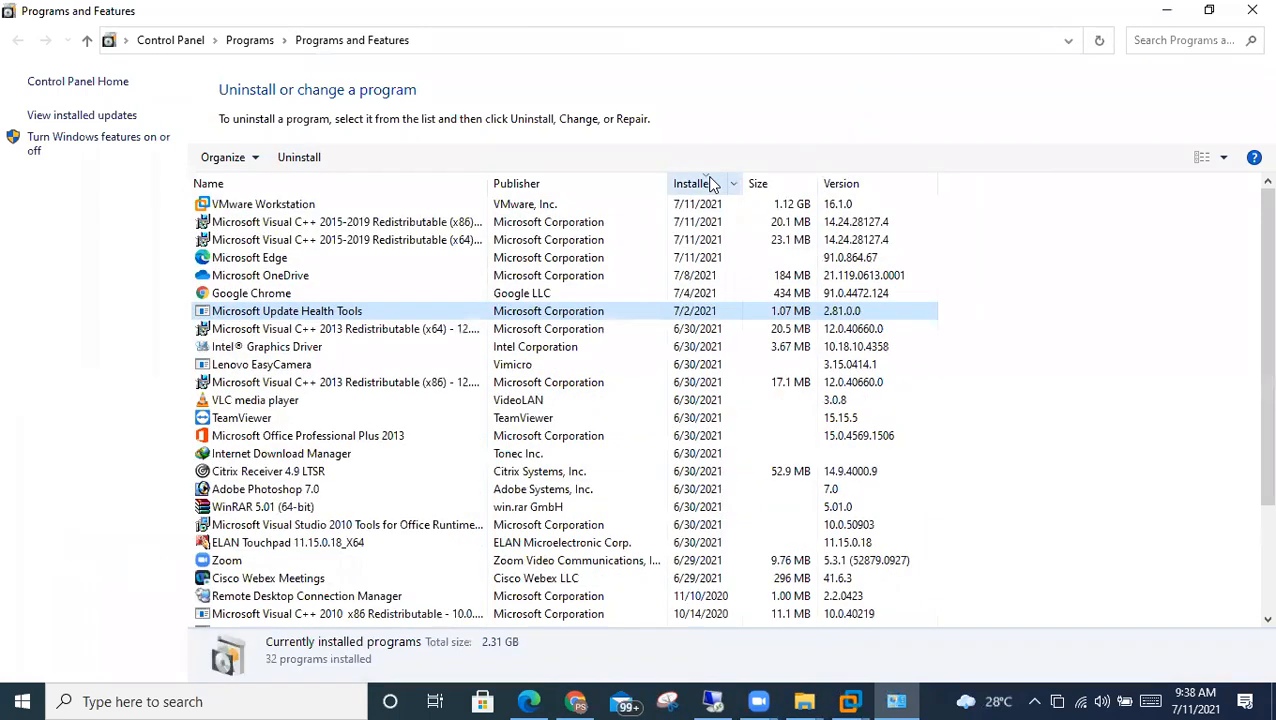
{"action": "left_click", "coordinate": [276, 204]}
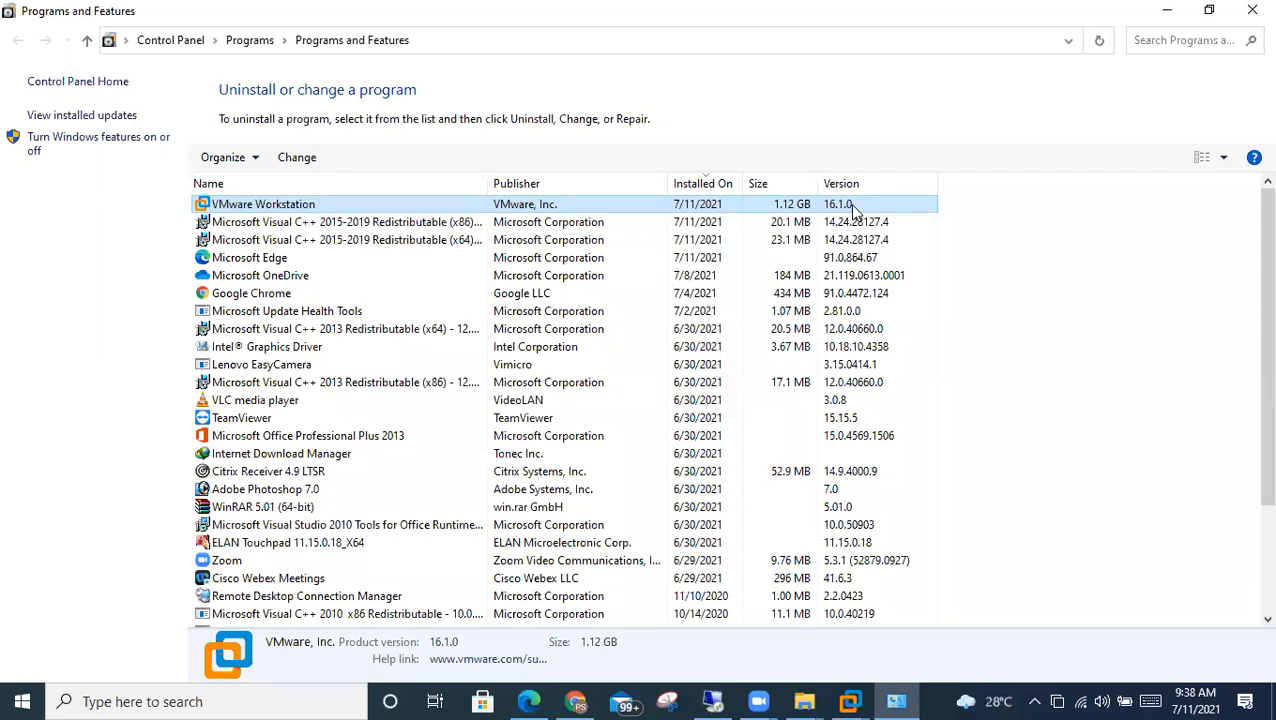
{"action": "scroll", "coordinate": [810, 350], "scroll_direction": "down", "scroll_amount": 3}
{"action": "scroll", "coordinate": [805, 365], "scroll_direction": "up", "scroll_amount": 3}
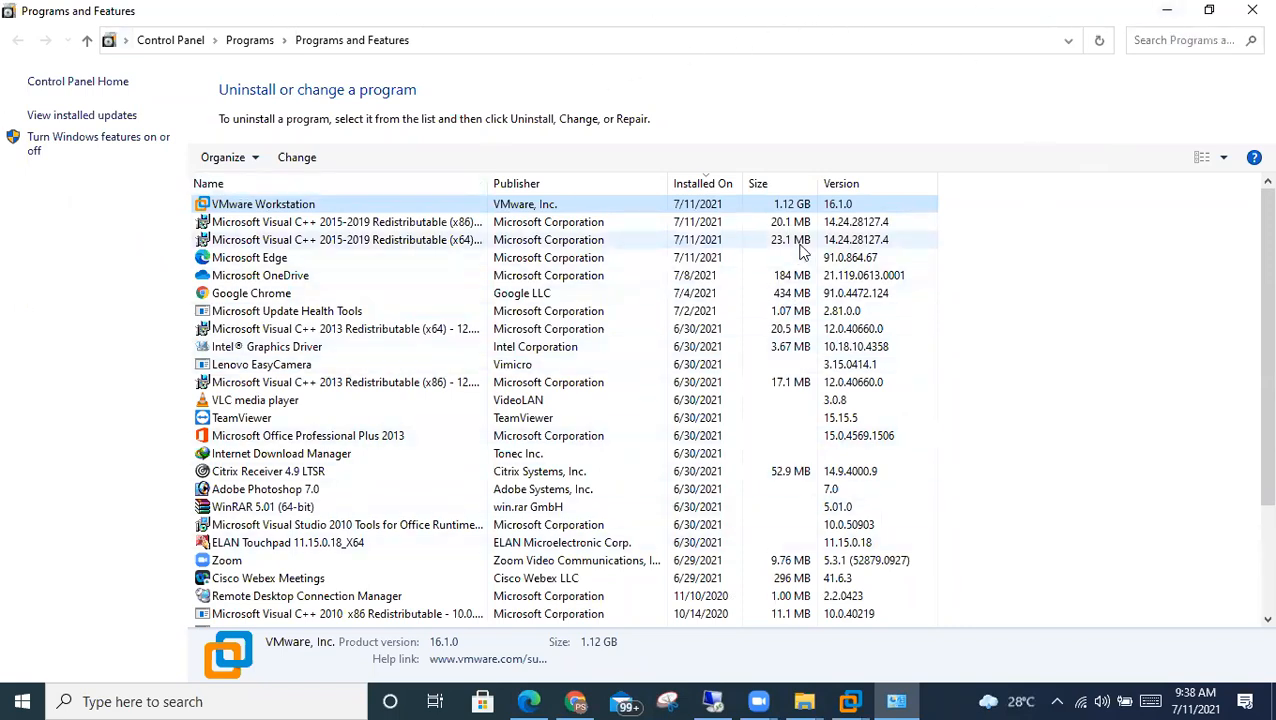
{"action": "left_click", "coordinate": [1170, 10]}
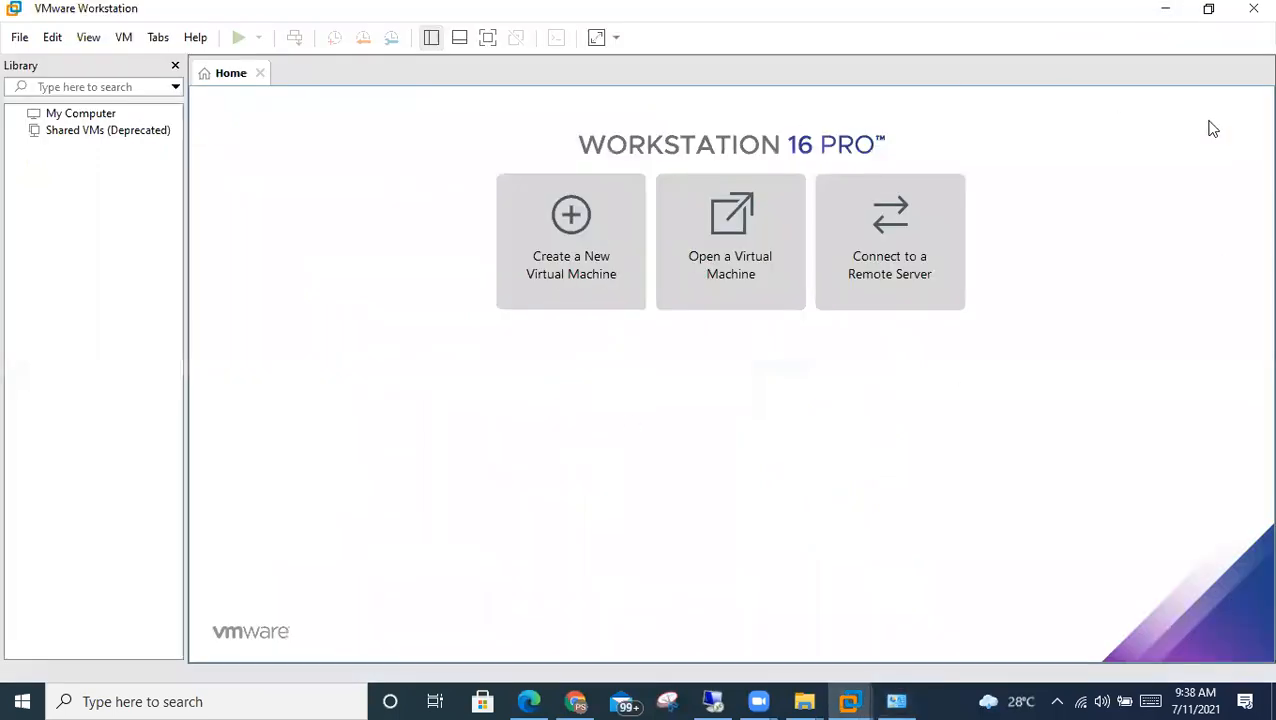